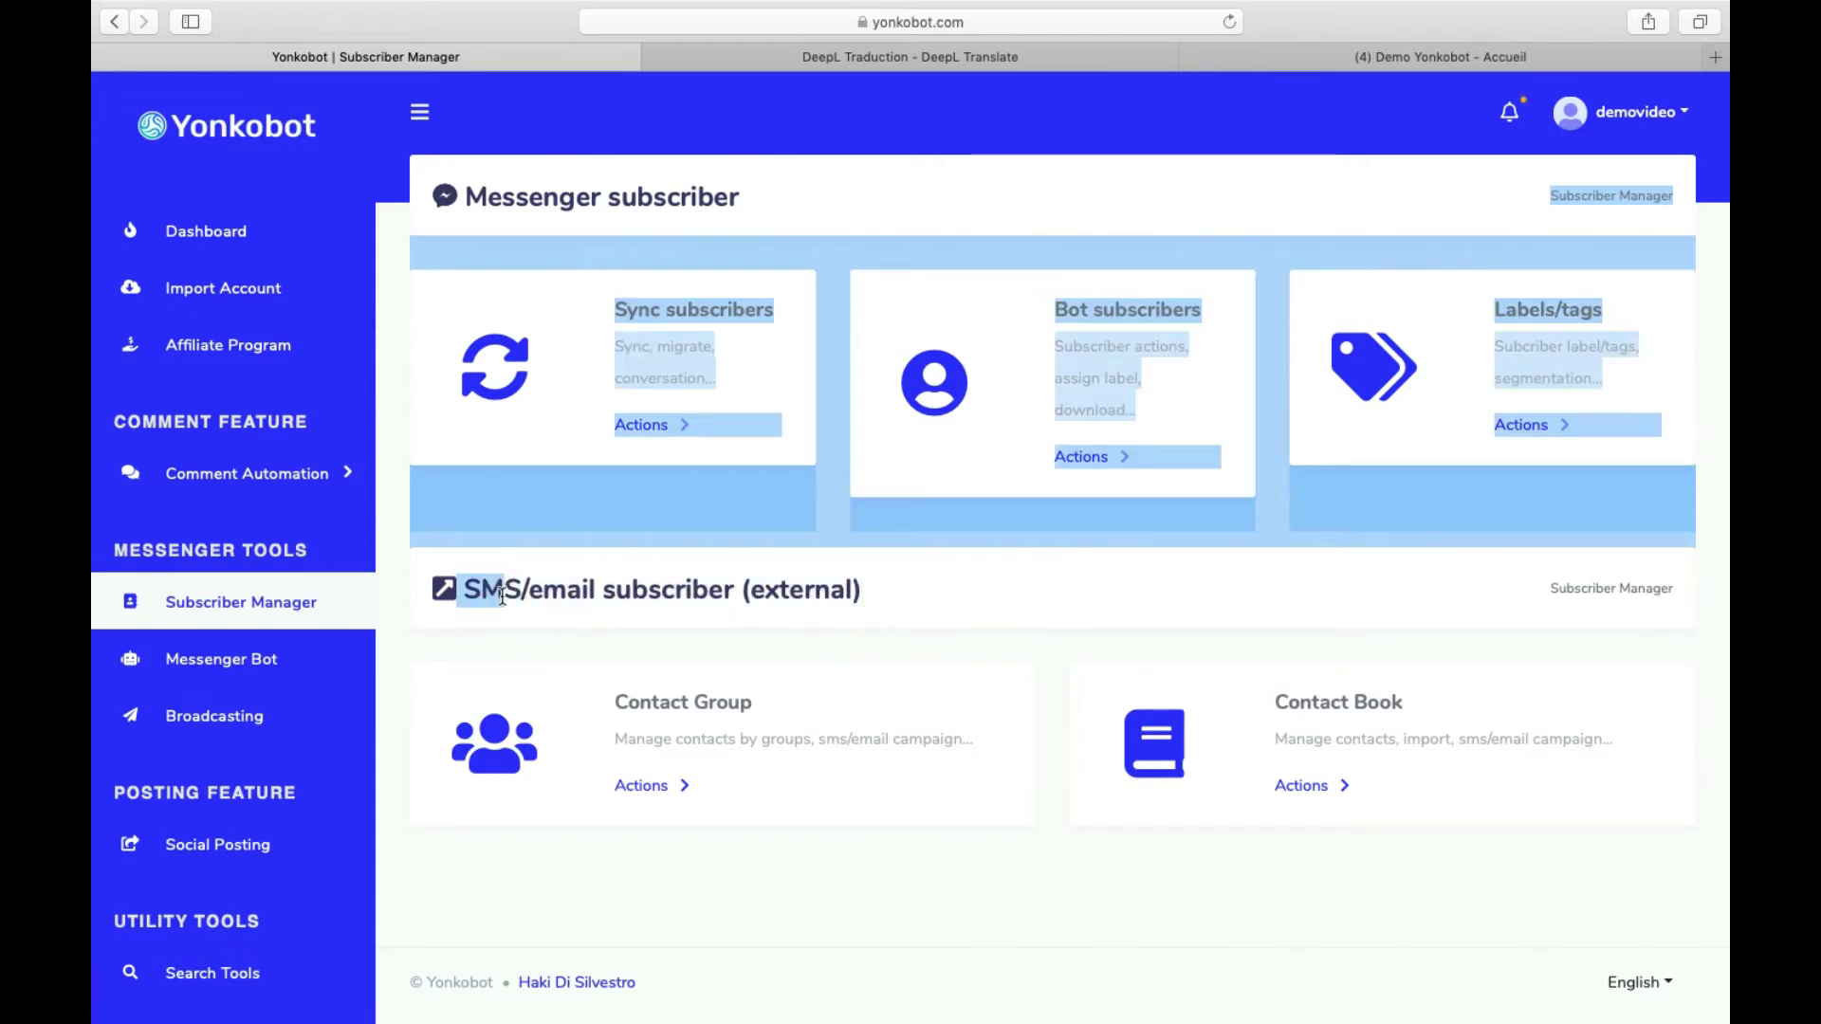
# Step: Open the subscriber sync page and examine each of the Demo Yonkobot page's subscriber statistics
pyautogui.click(921, 572)
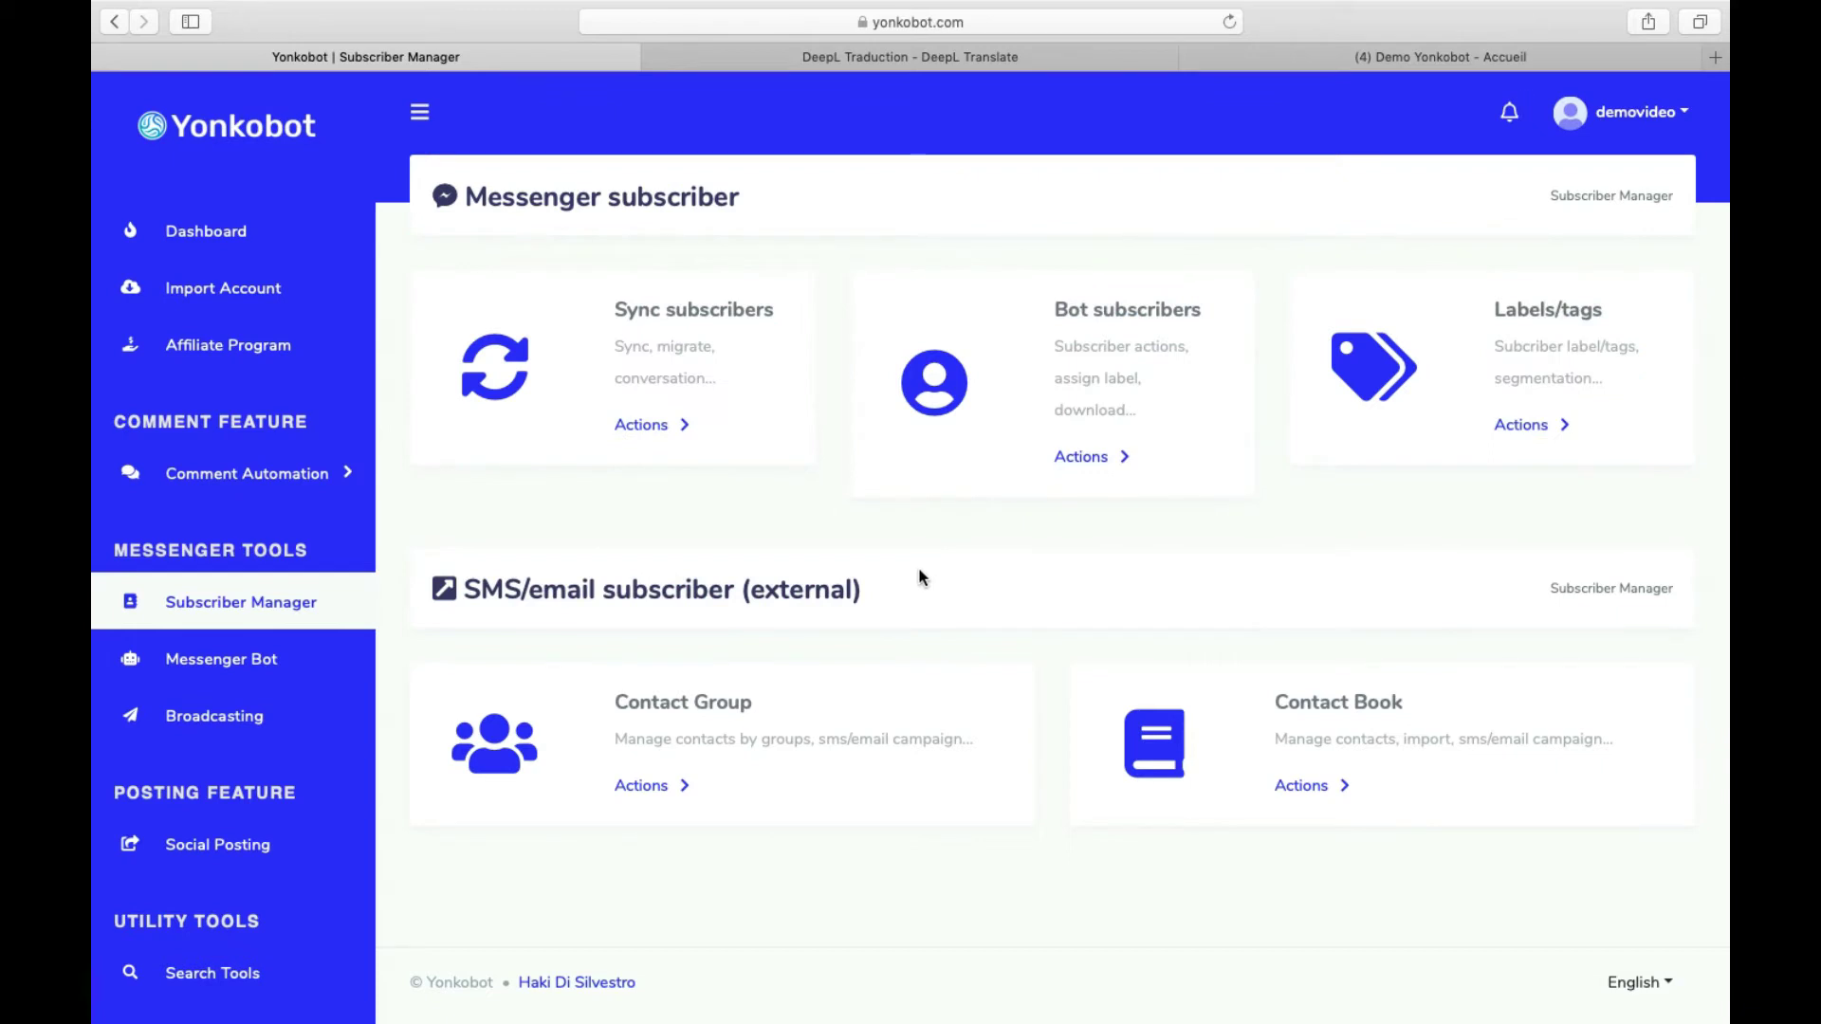
pyautogui.click(647, 431)
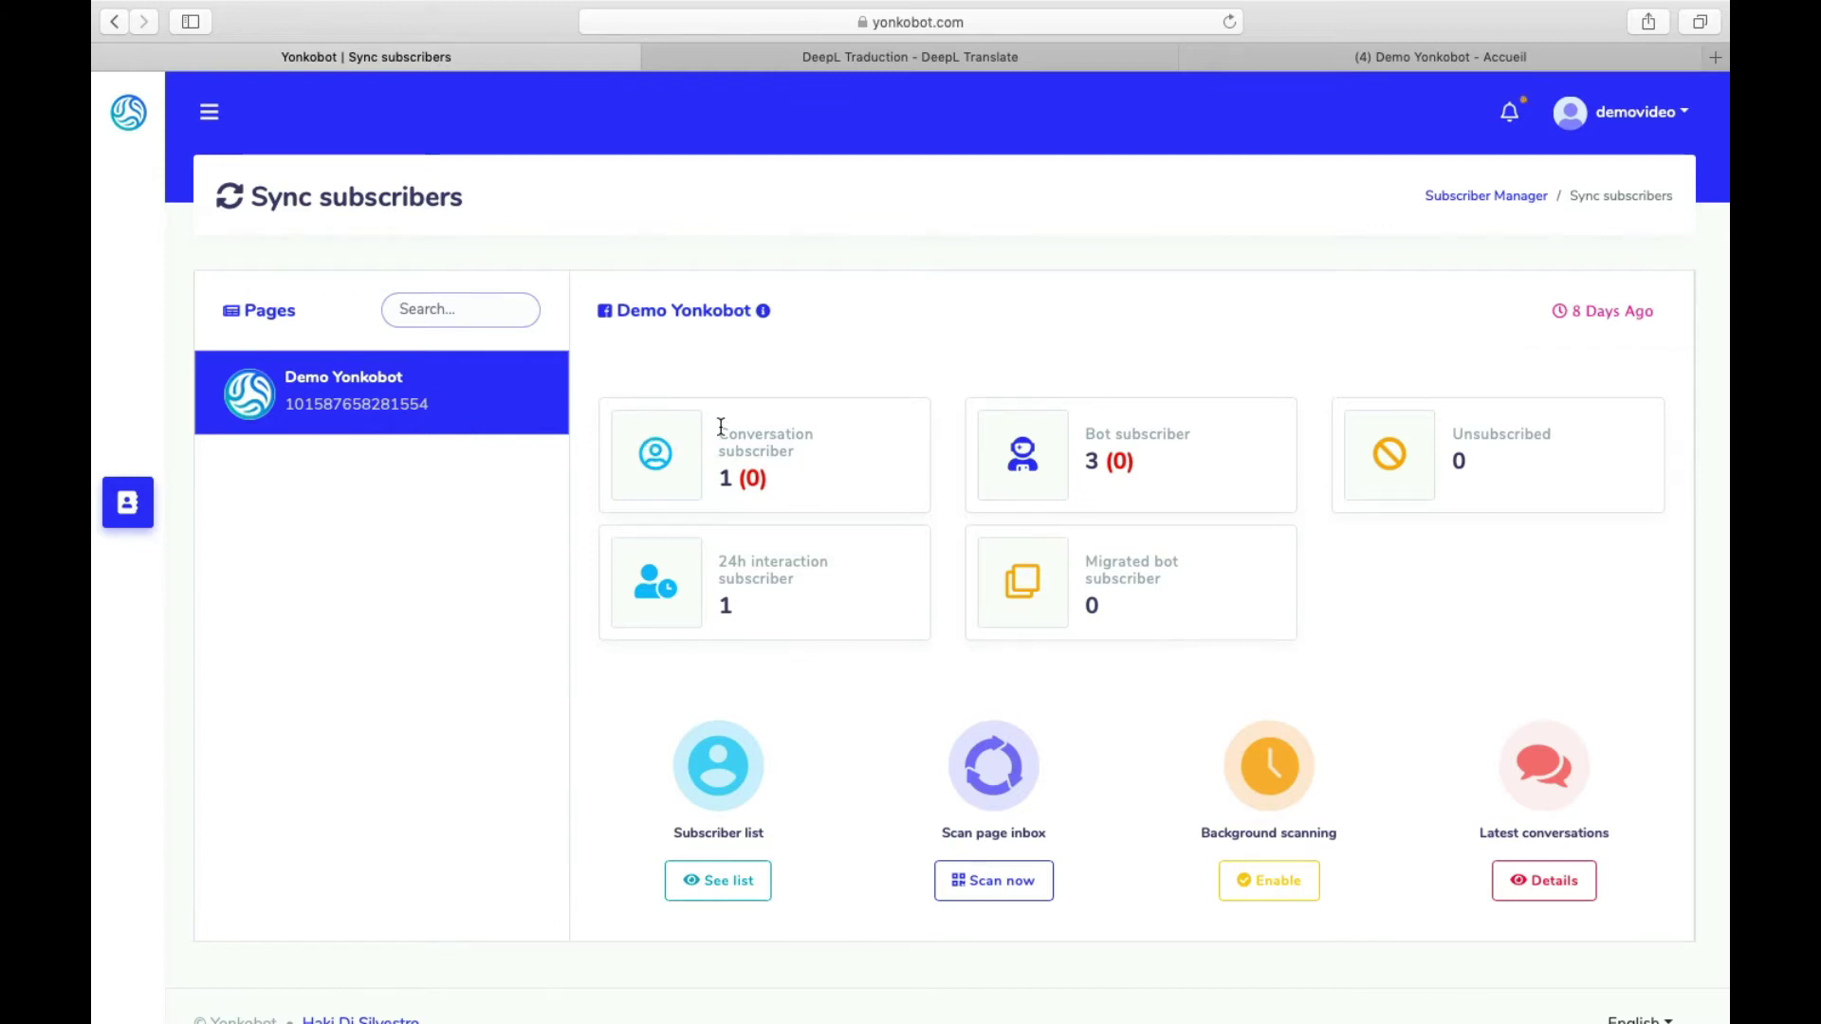
pyautogui.moveTo(721, 427); pyautogui.dragTo(1256, 614)
pyautogui.click(844, 505)
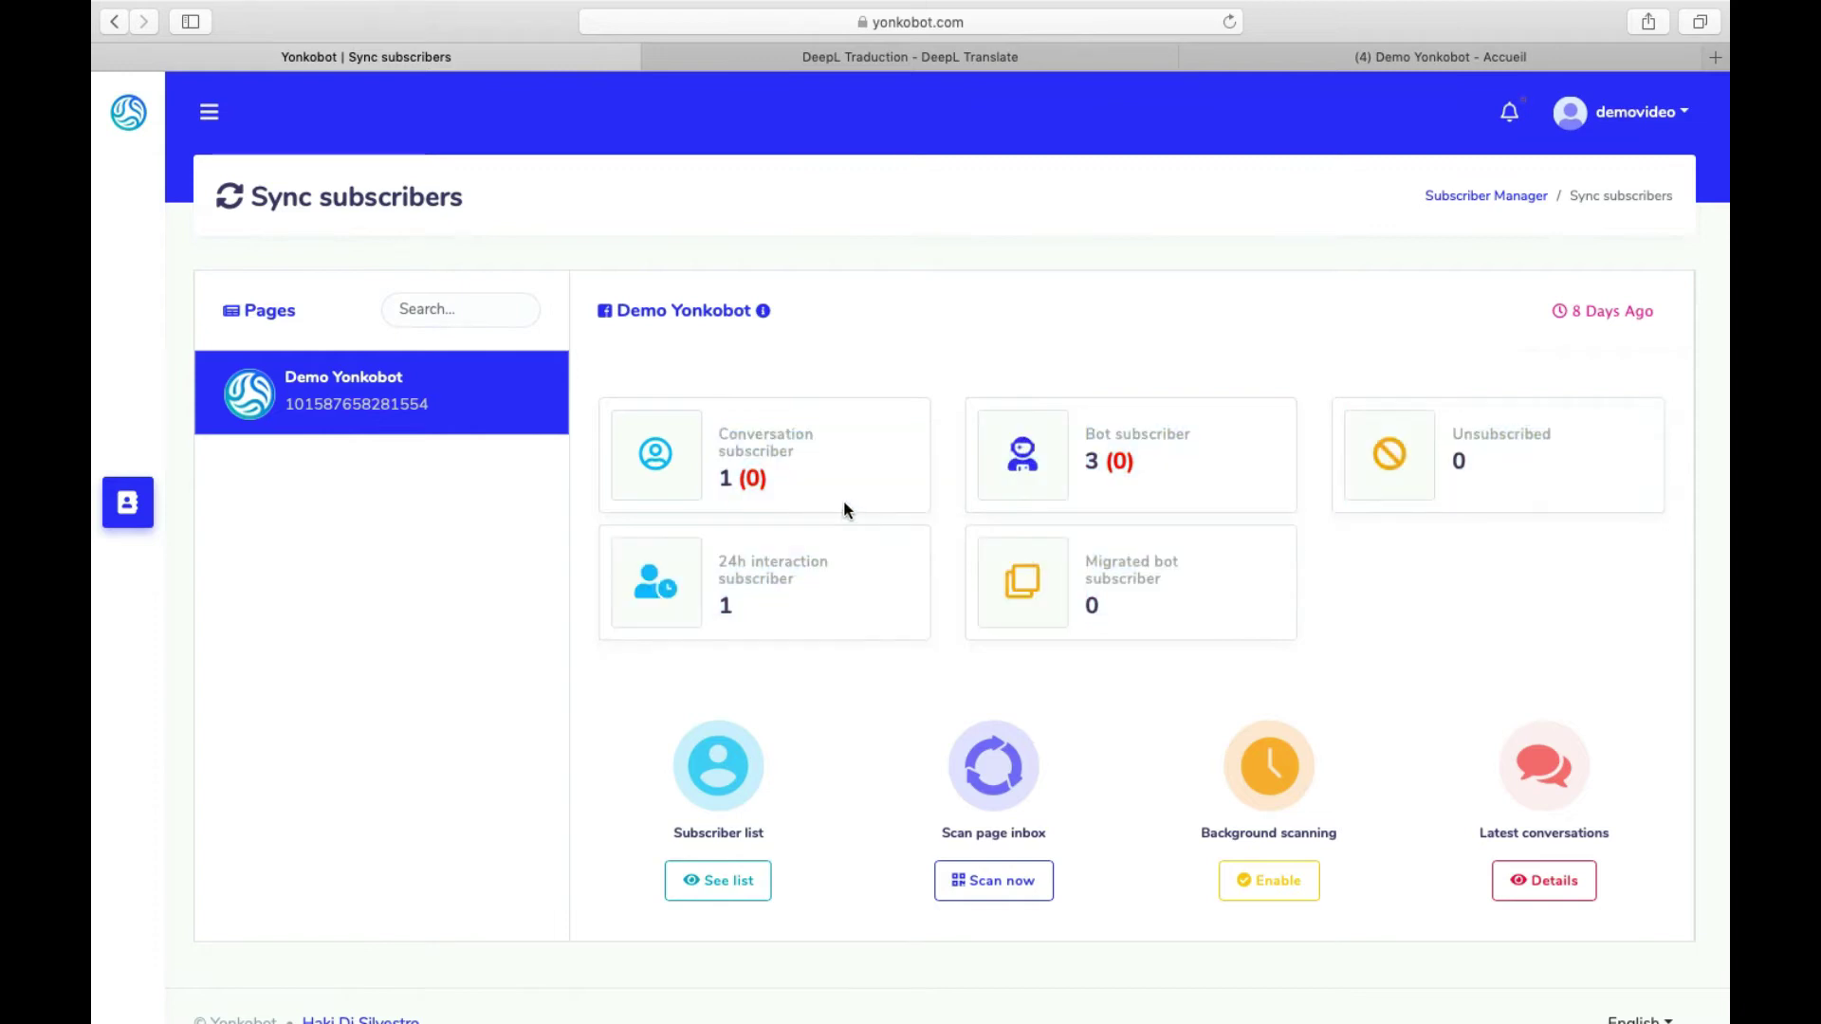
pyautogui.moveTo(831, 485); pyautogui.dragTo(729, 437)
pyautogui.click(1167, 479)
pyautogui.moveTo(1136, 450); pyautogui.dragTo(1041, 417)
pyautogui.click(1508, 471)
pyautogui.moveTo(1508, 472); pyautogui.dragTo(1392, 431)
pyautogui.click(812, 629)
pyautogui.moveTo(812, 629); pyautogui.dragTo(692, 553)
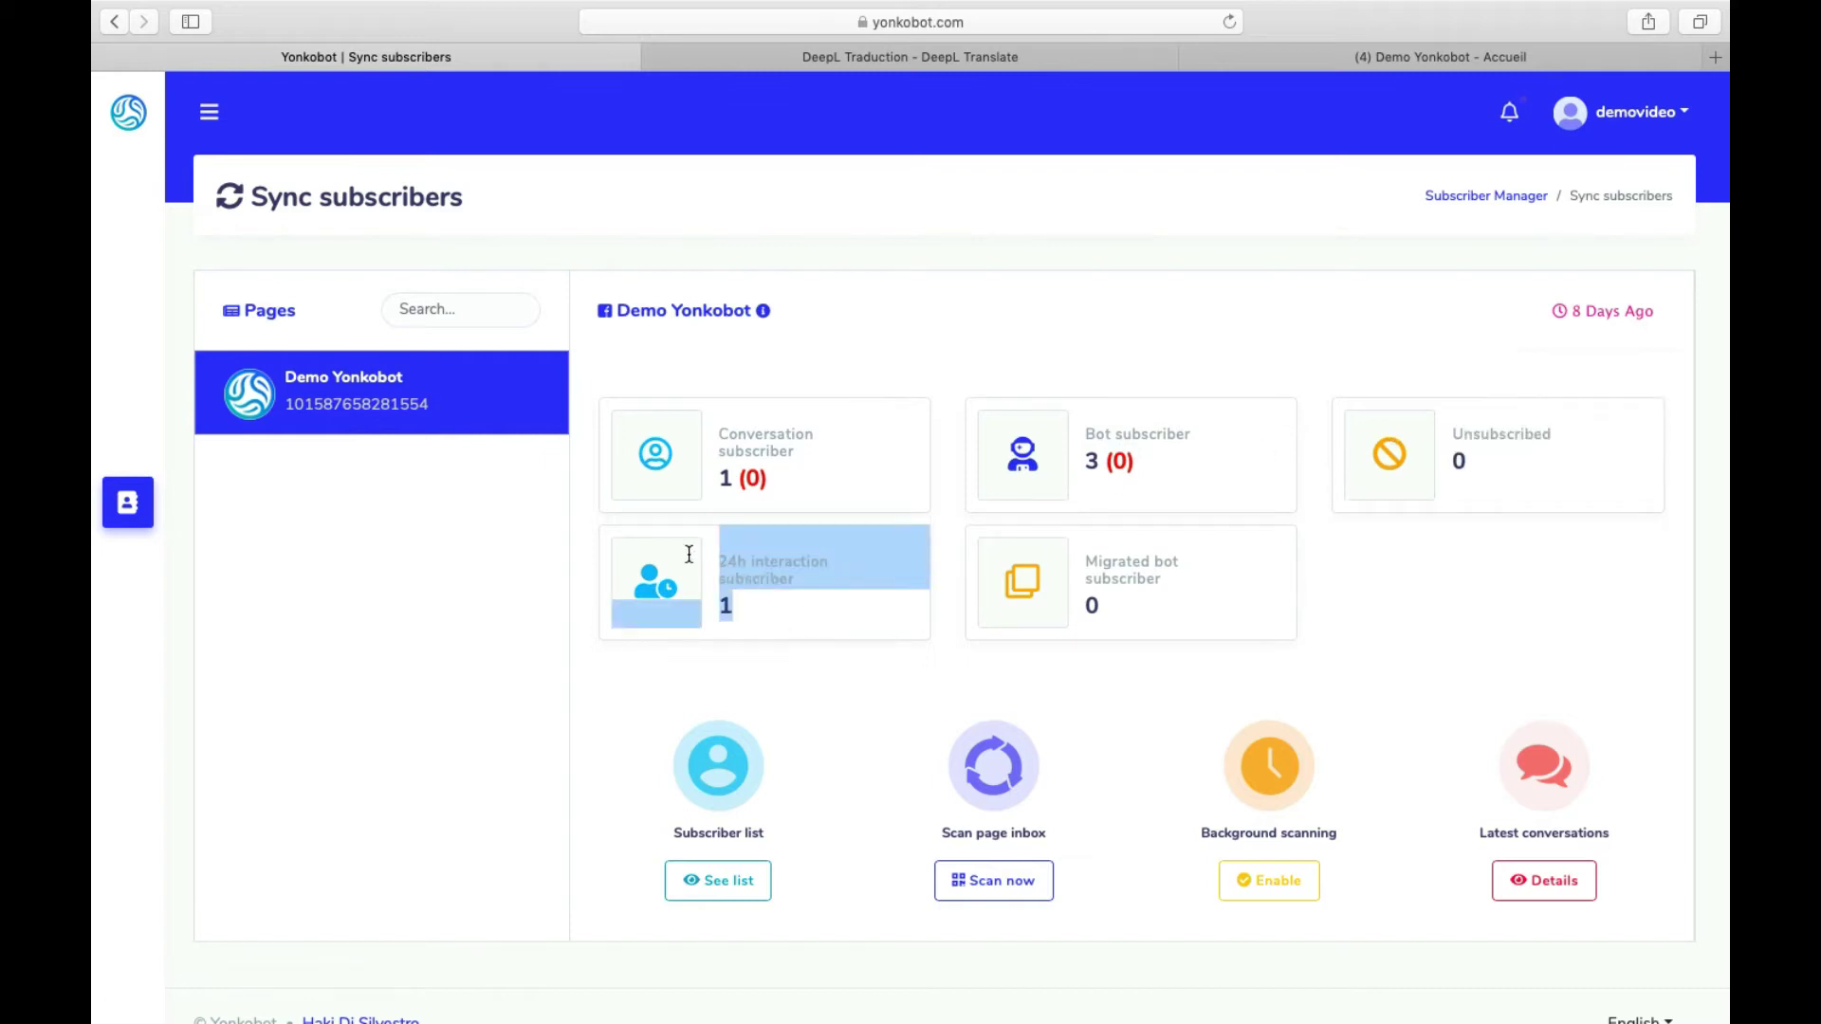
pyautogui.click(1173, 626)
pyautogui.moveTo(1192, 634); pyautogui.dragTo(1066, 541)
pyautogui.click(1328, 567)
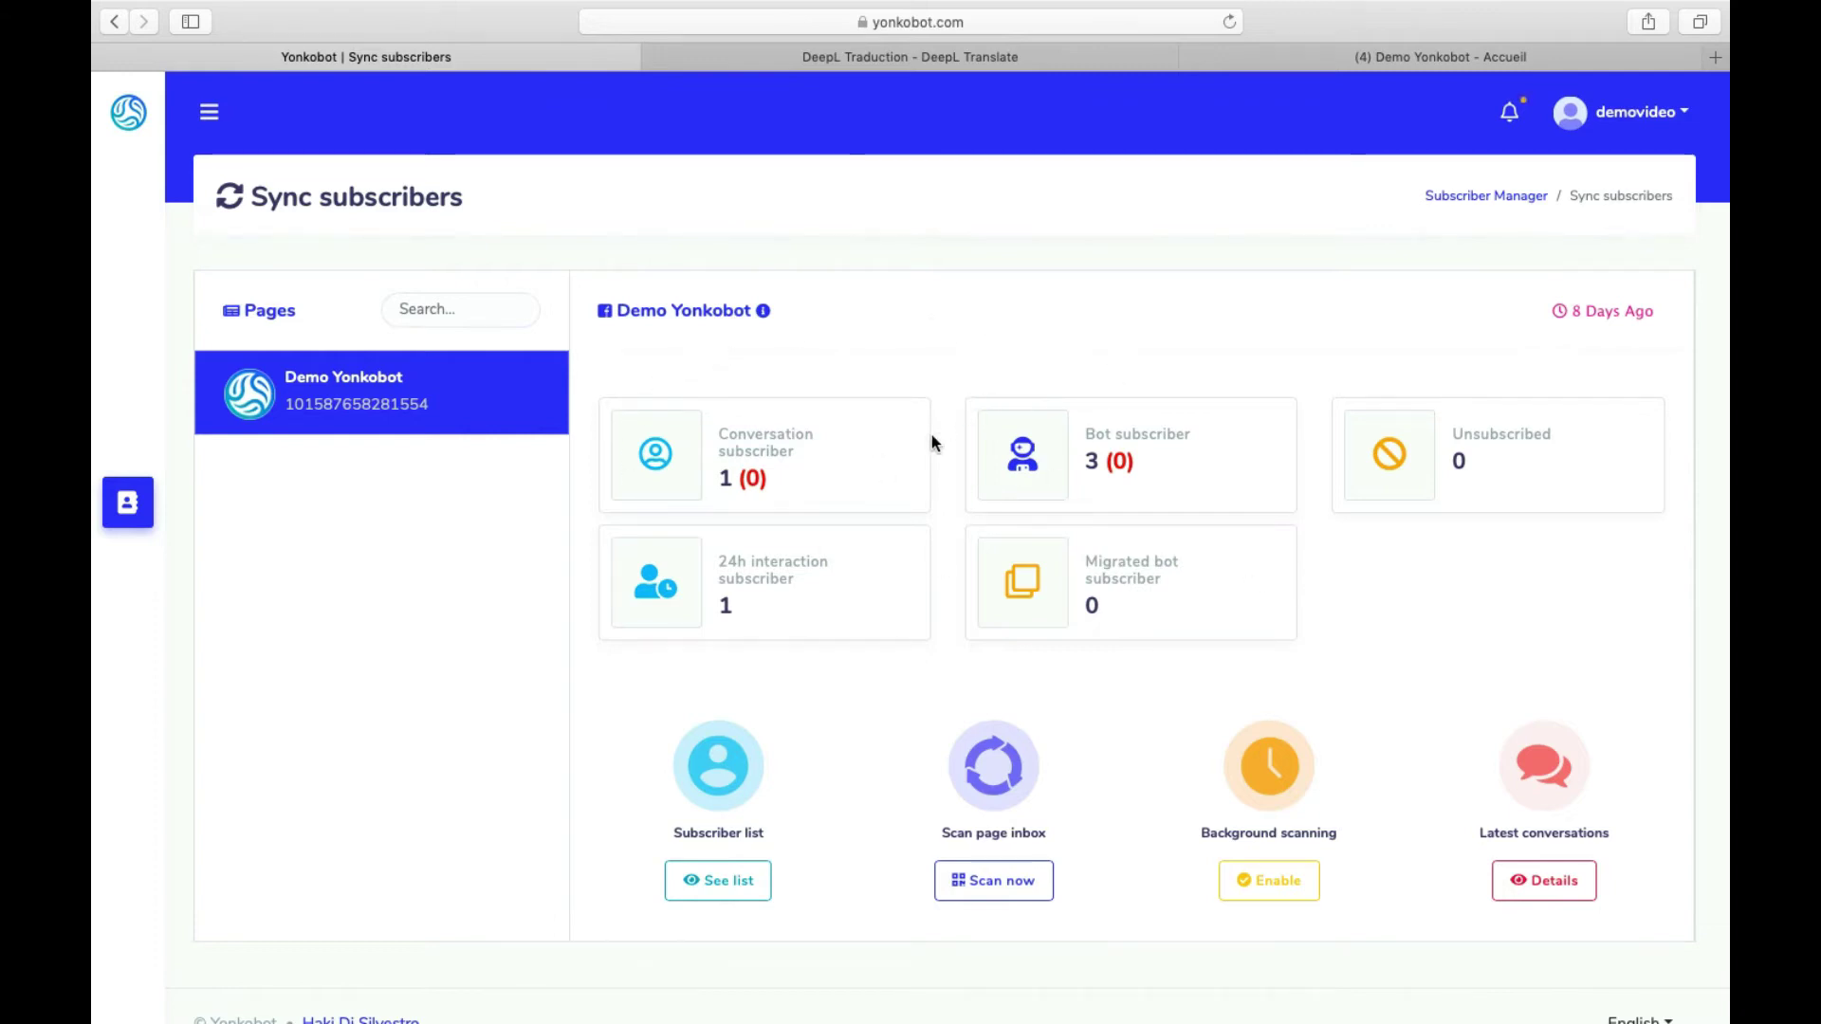
pyautogui.moveTo(788, 589); pyautogui.dragTo(744, 534)
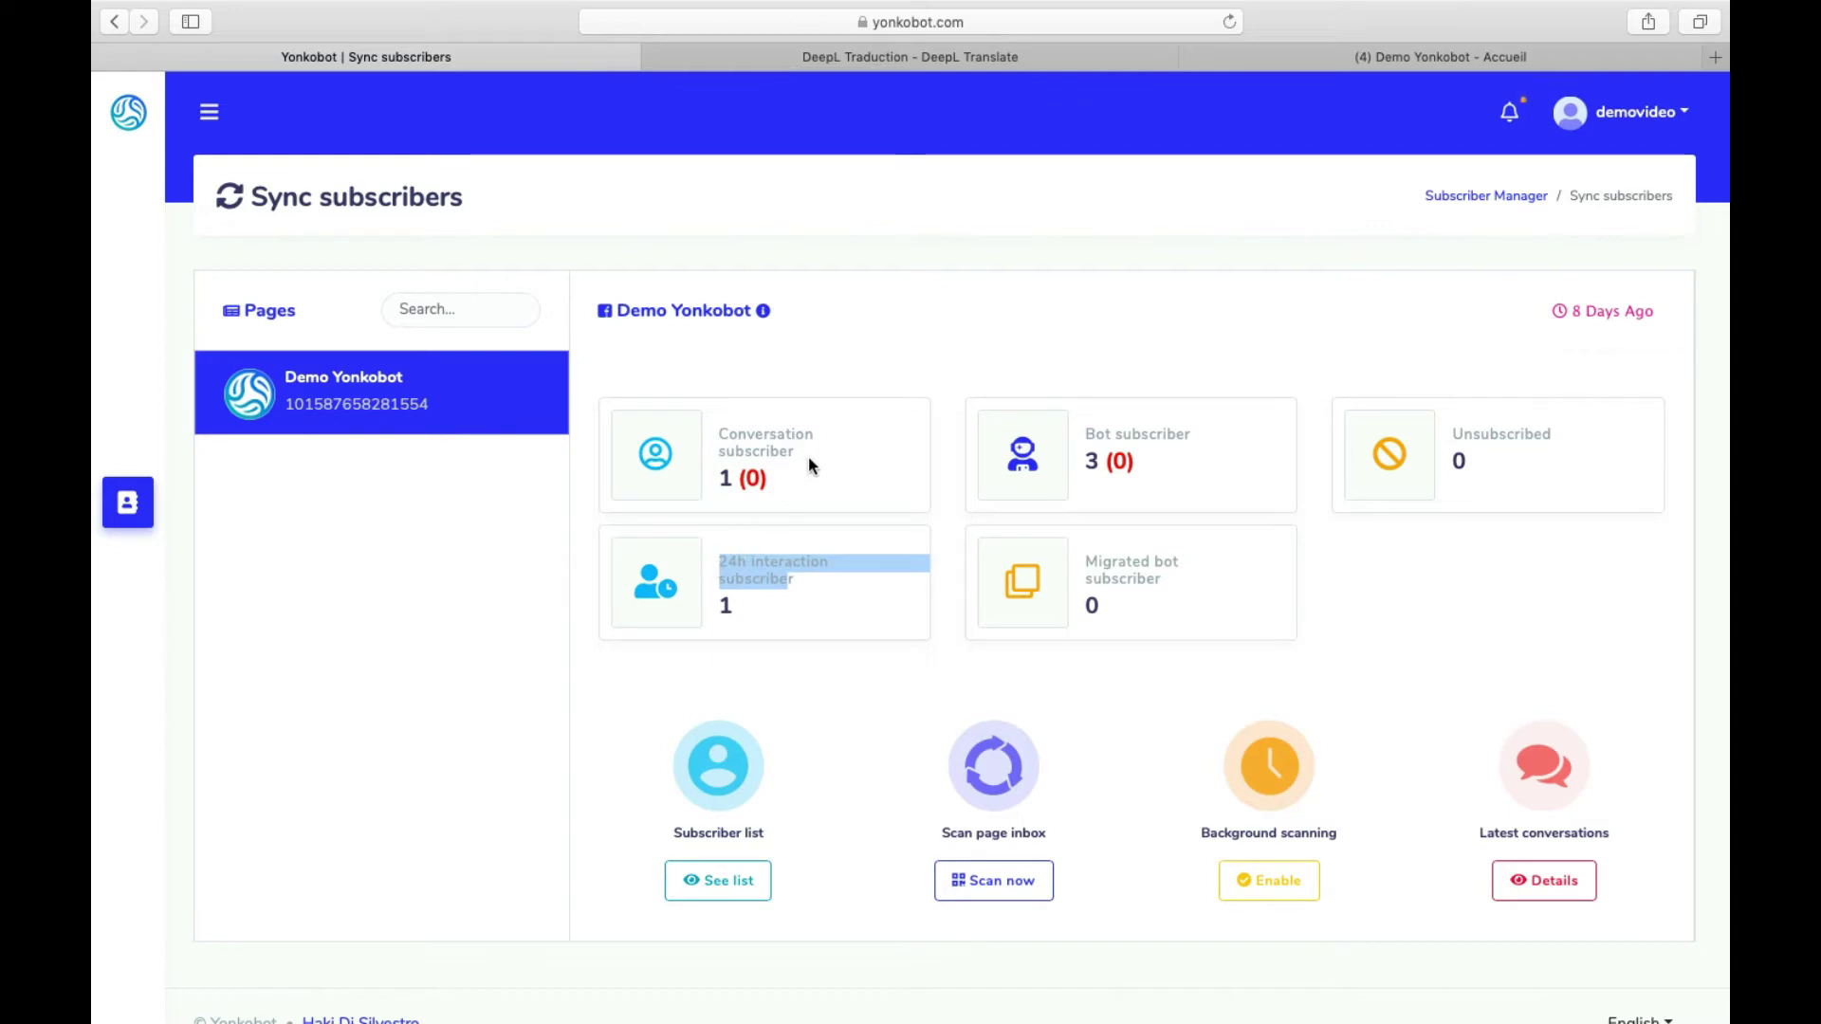
pyautogui.moveTo(808, 457); pyautogui.dragTo(718, 433)
pyautogui.moveTo(1192, 434); pyautogui.dragTo(1088, 438)
pyautogui.click(1090, 385)
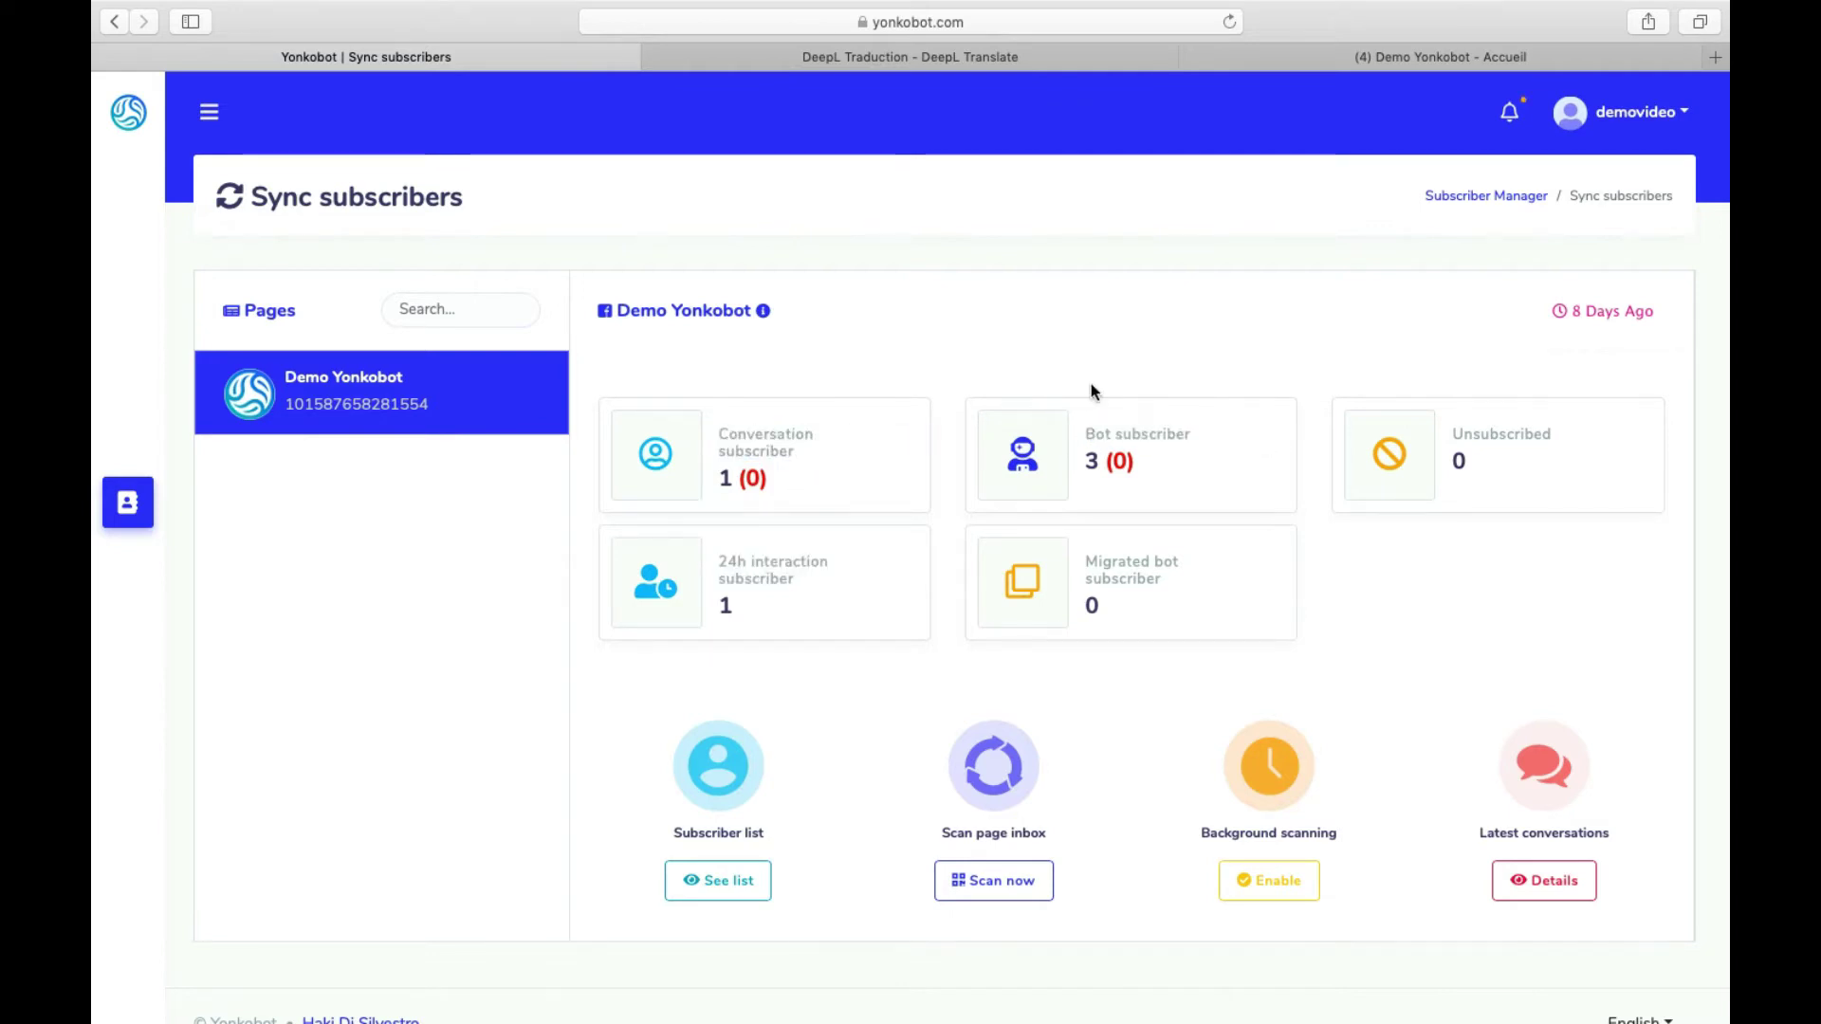
# Step: Examine the subscriber names in the Demo Yonkobot subscriber list and compare them with the bot subscriber statistic
pyautogui.click(709, 887)
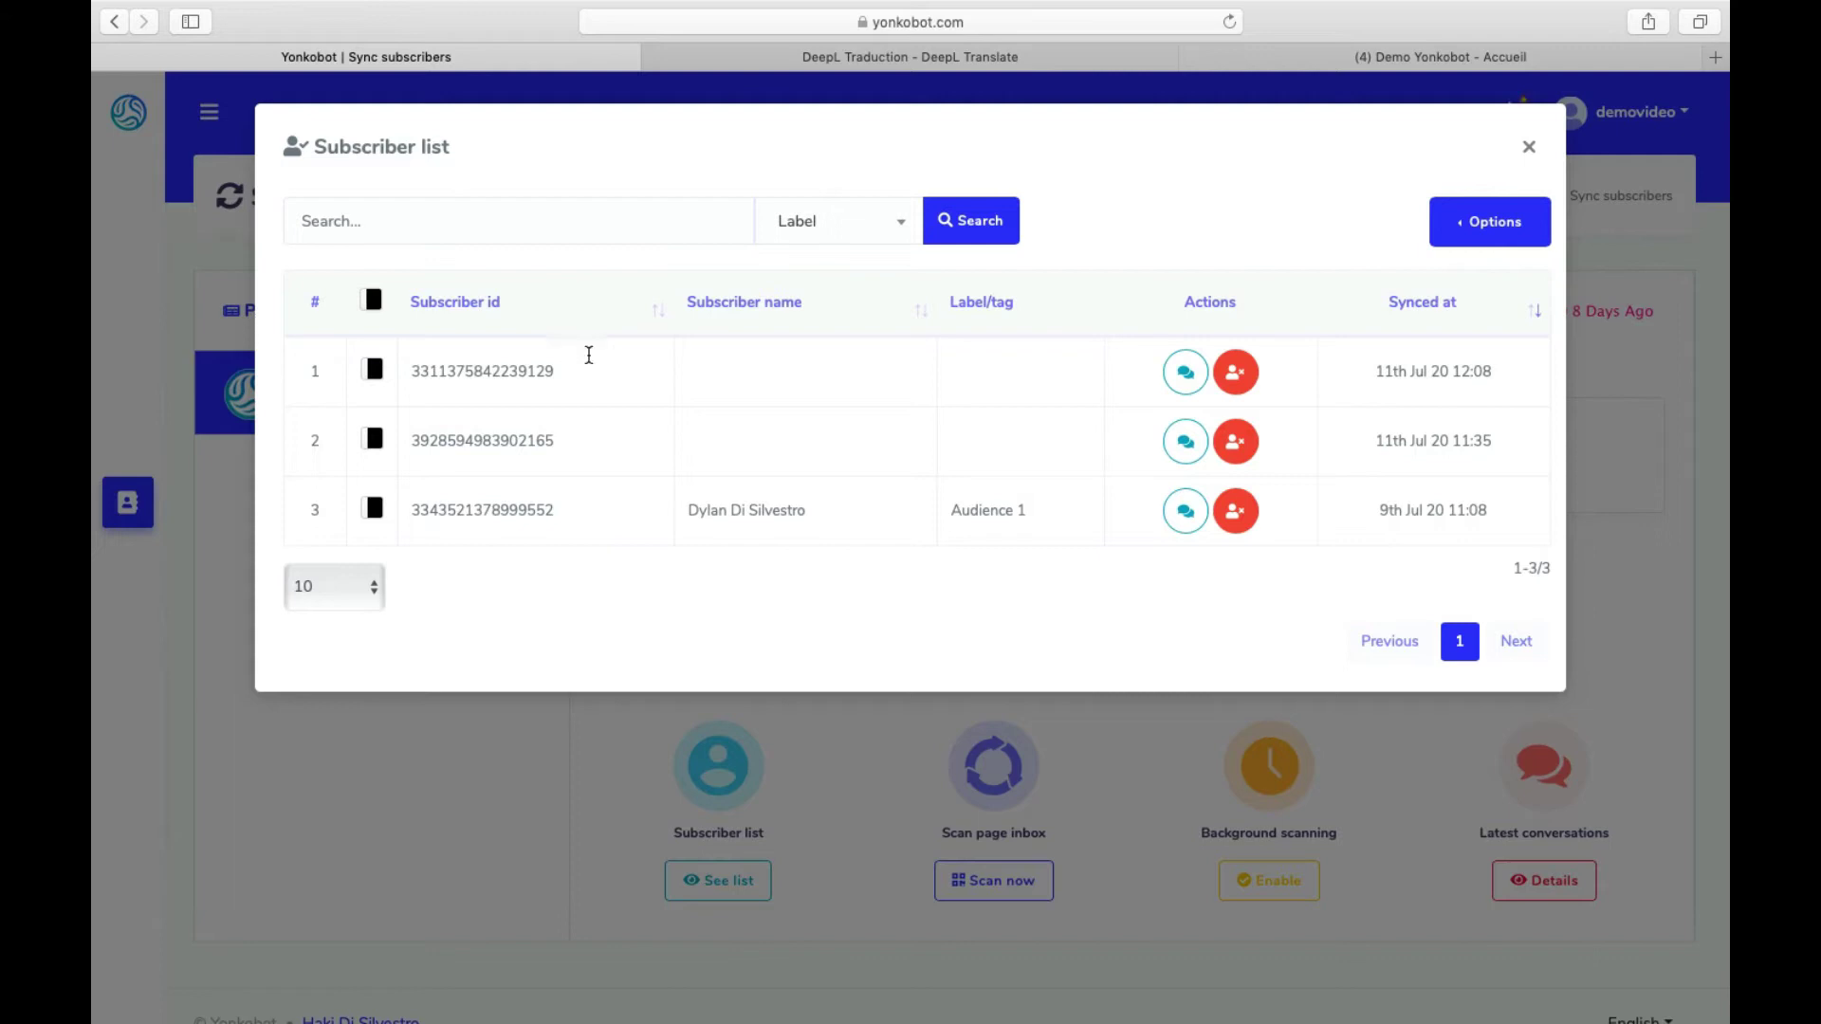
pyautogui.moveTo(589, 354); pyautogui.dragTo(902, 509)
pyautogui.click(908, 548)
pyautogui.click(1528, 146)
pyautogui.moveTo(1160, 472); pyautogui.dragTo(1052, 411)
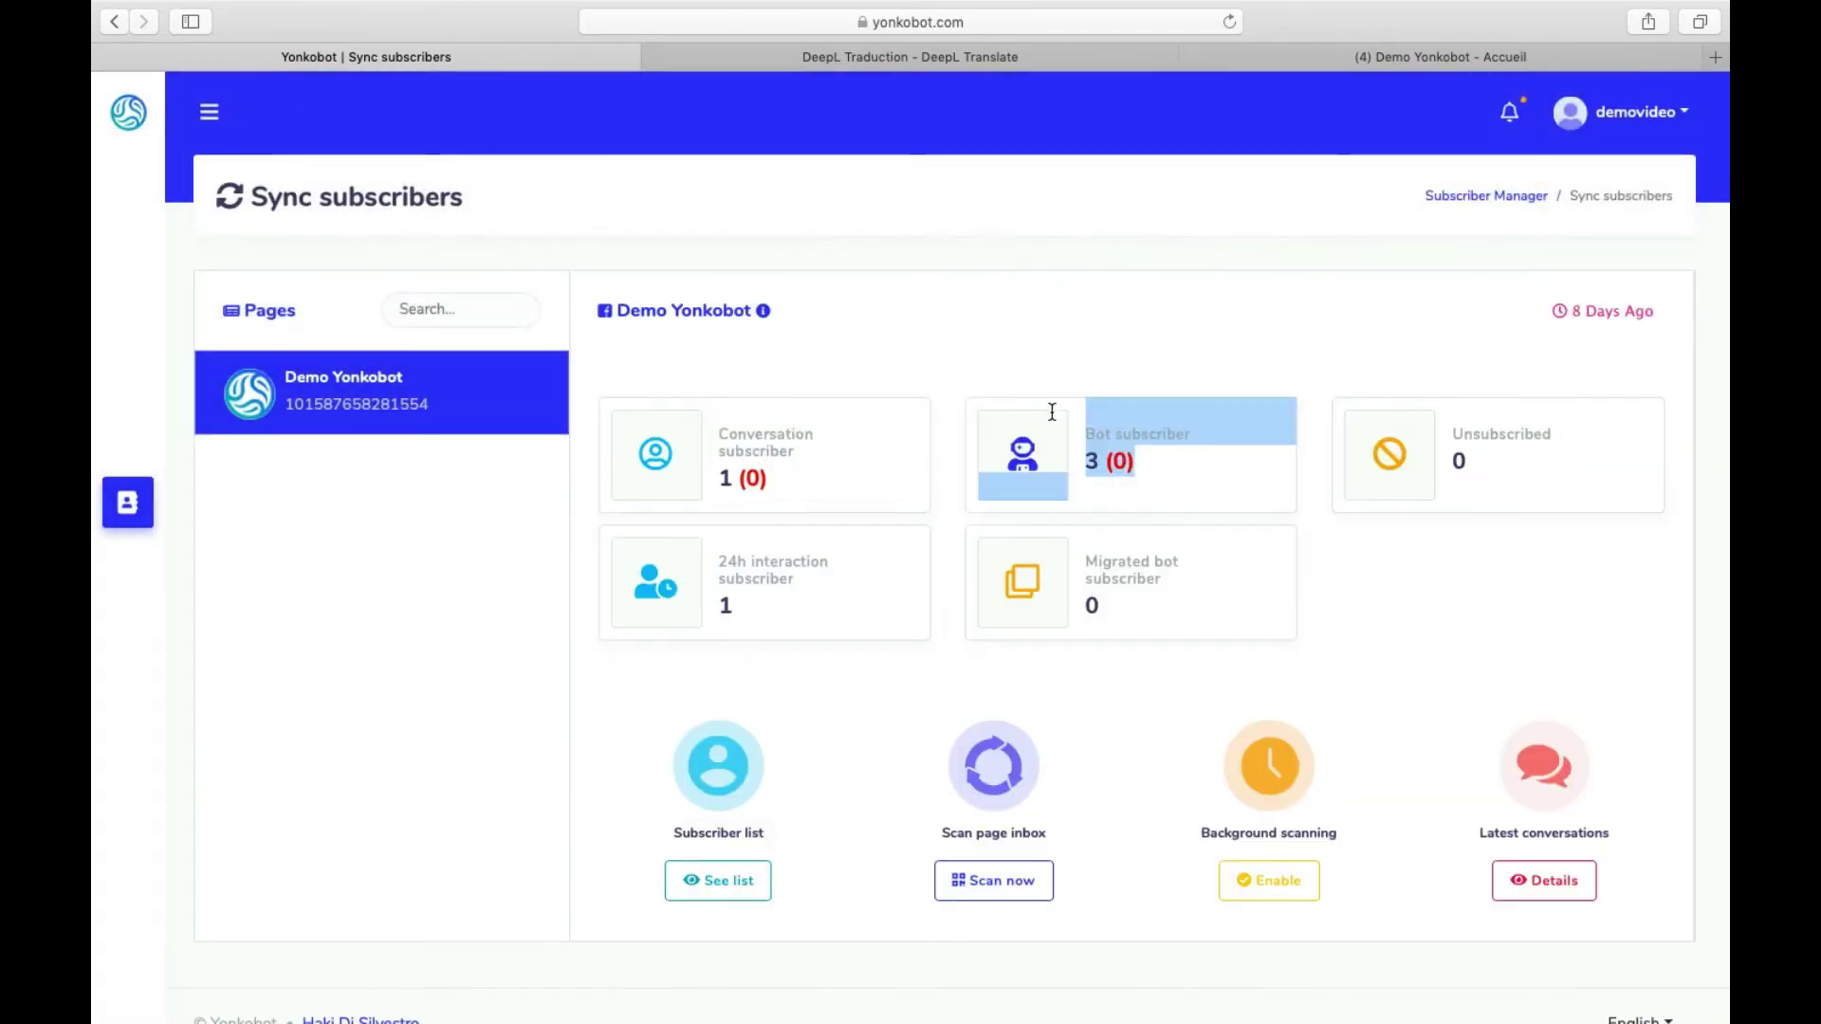
pyautogui.click(711, 884)
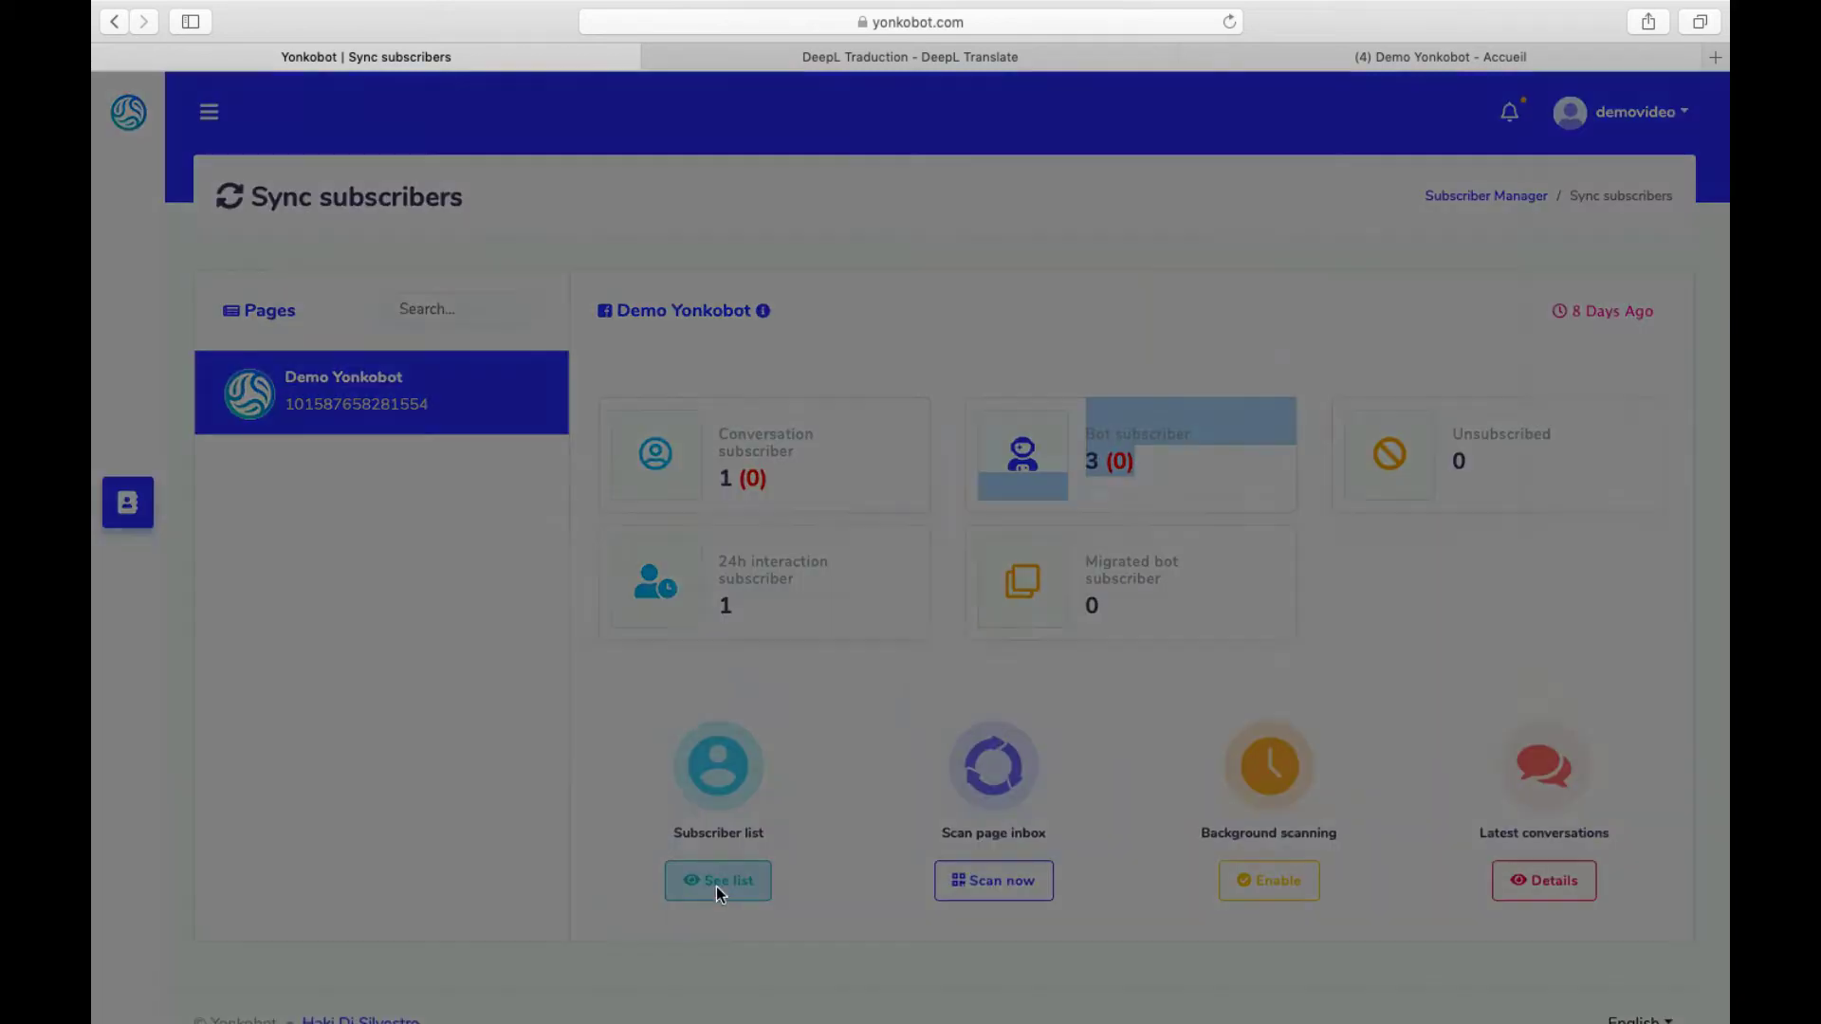
pyautogui.moveTo(726, 444); pyautogui.dragTo(732, 370)
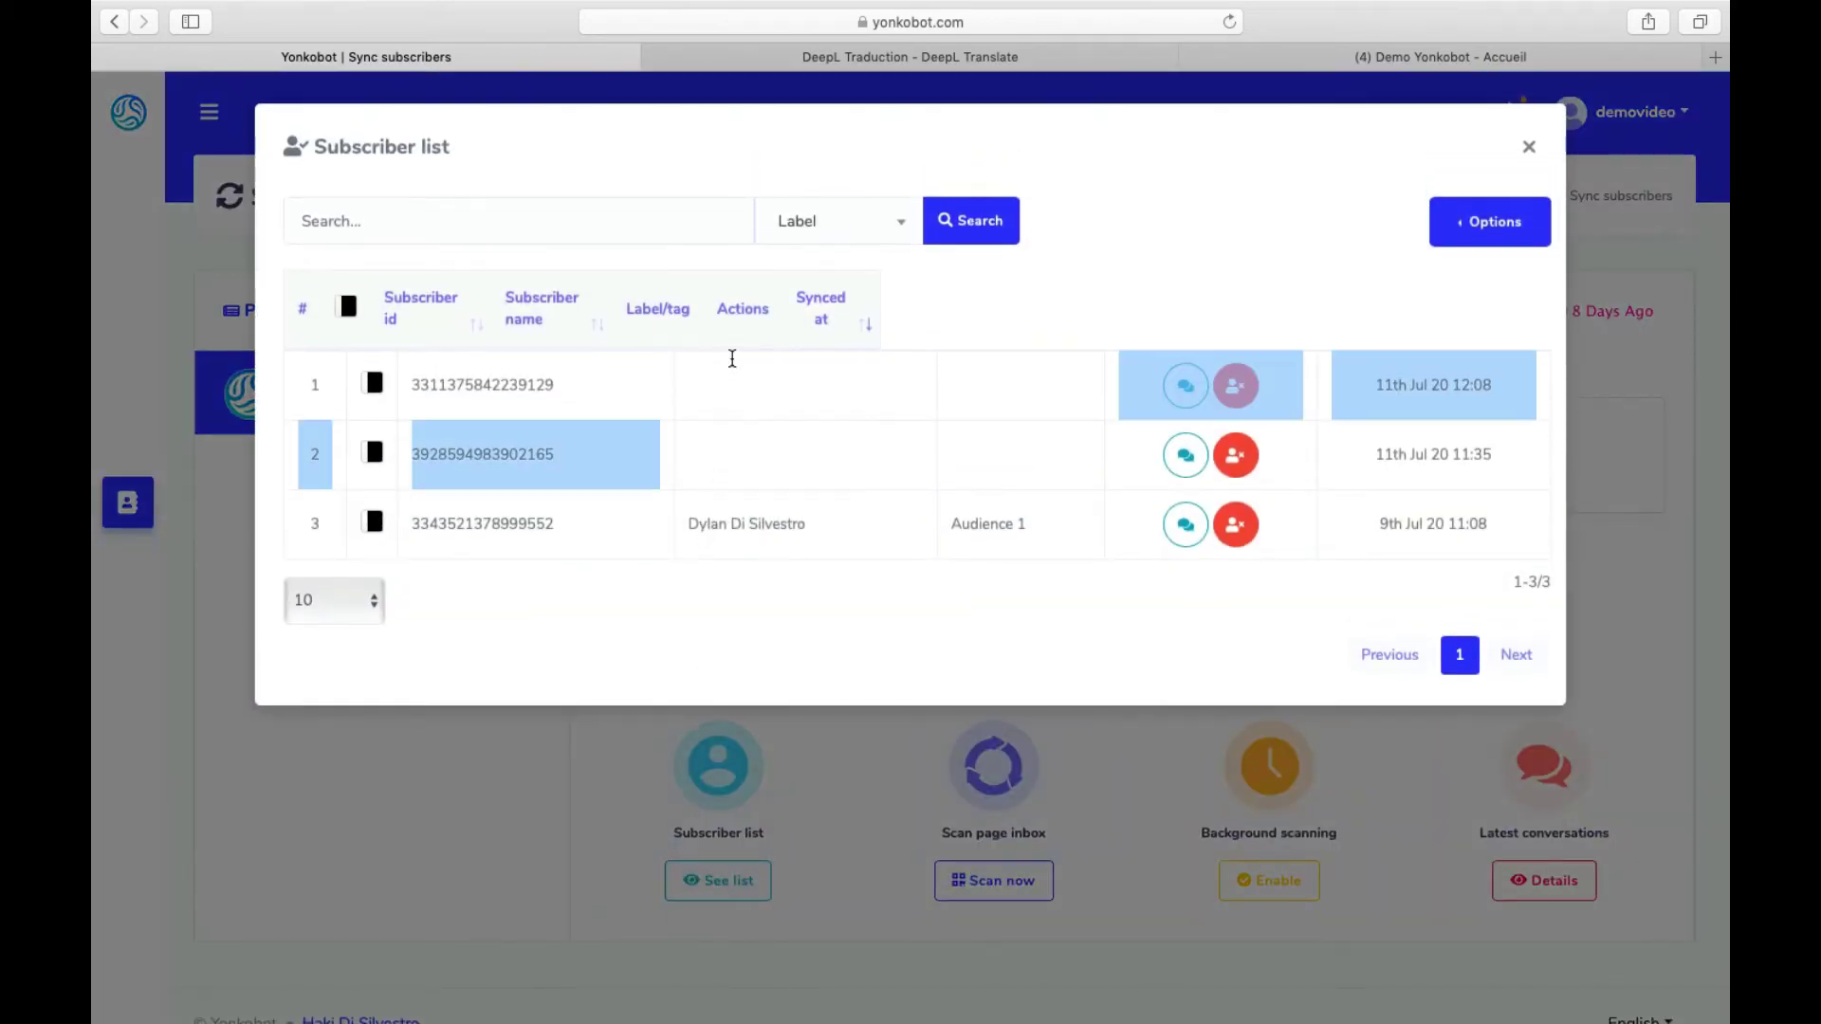
pyautogui.click(1528, 147)
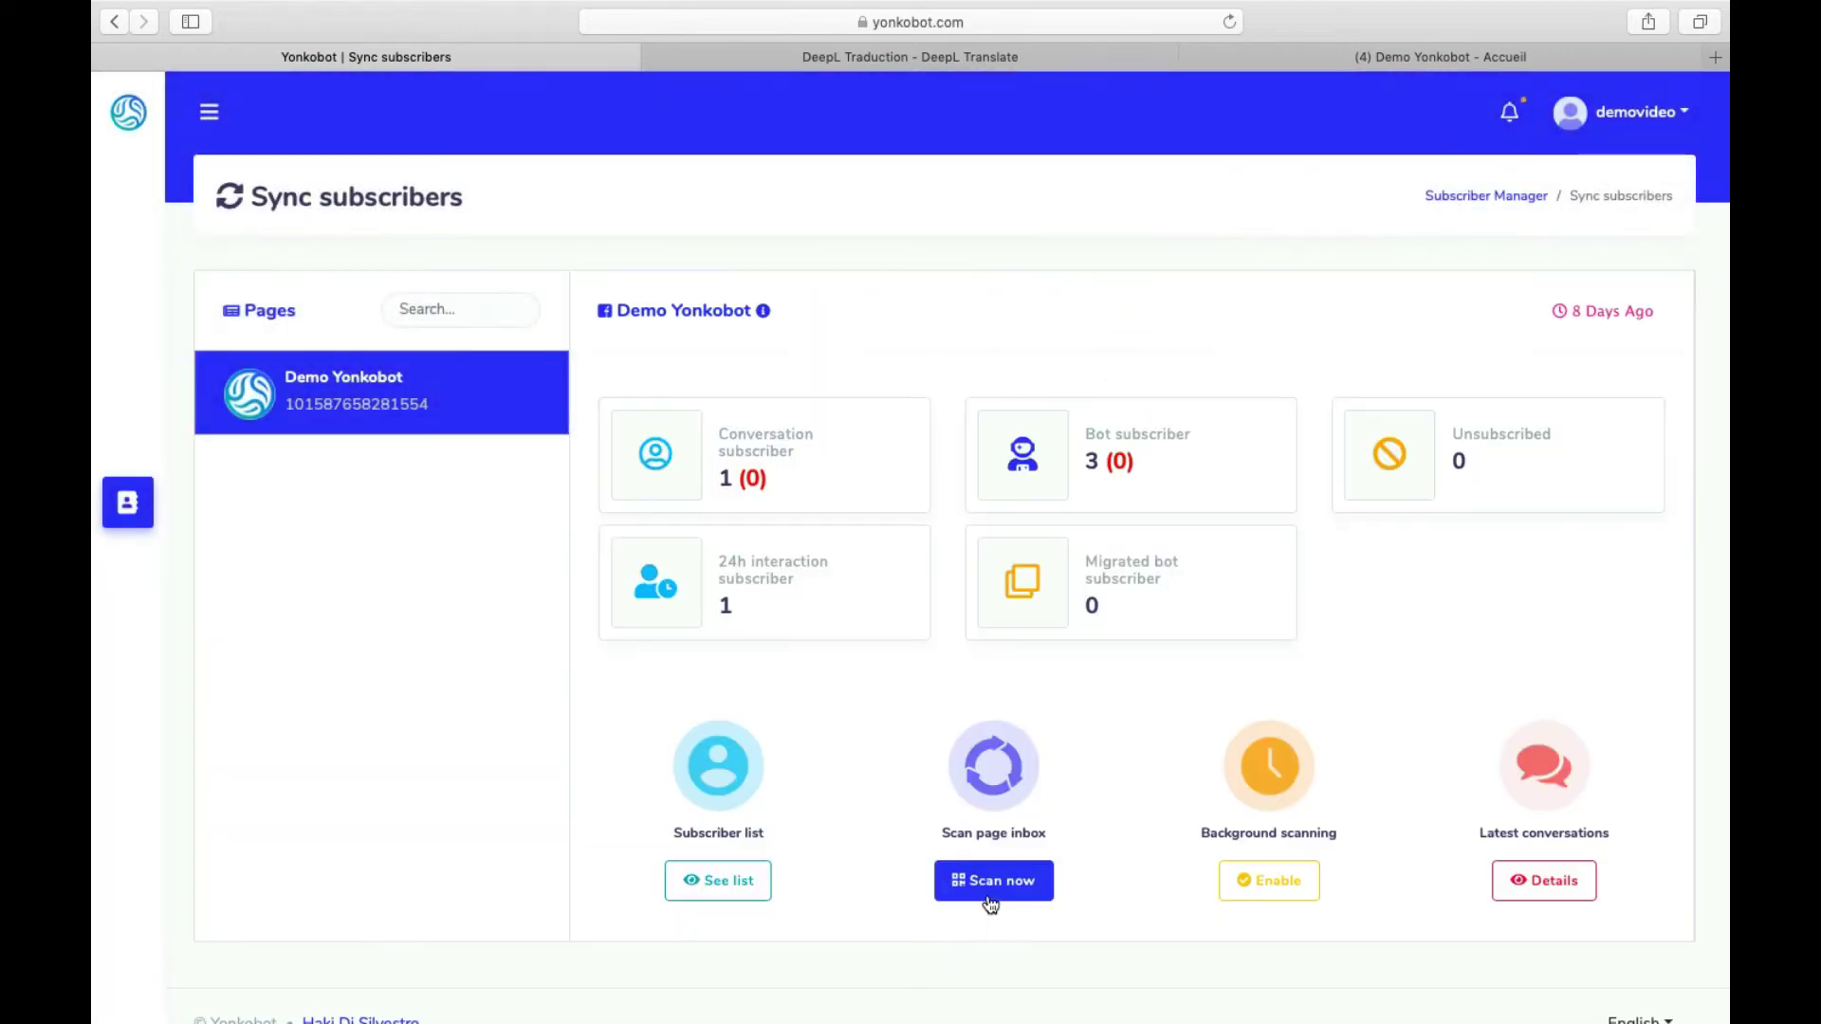
# Step: Scan the Demo Yonkobot page's Inbox folder for all subscribers and dismiss the scan dialogs
pyautogui.click(988, 891)
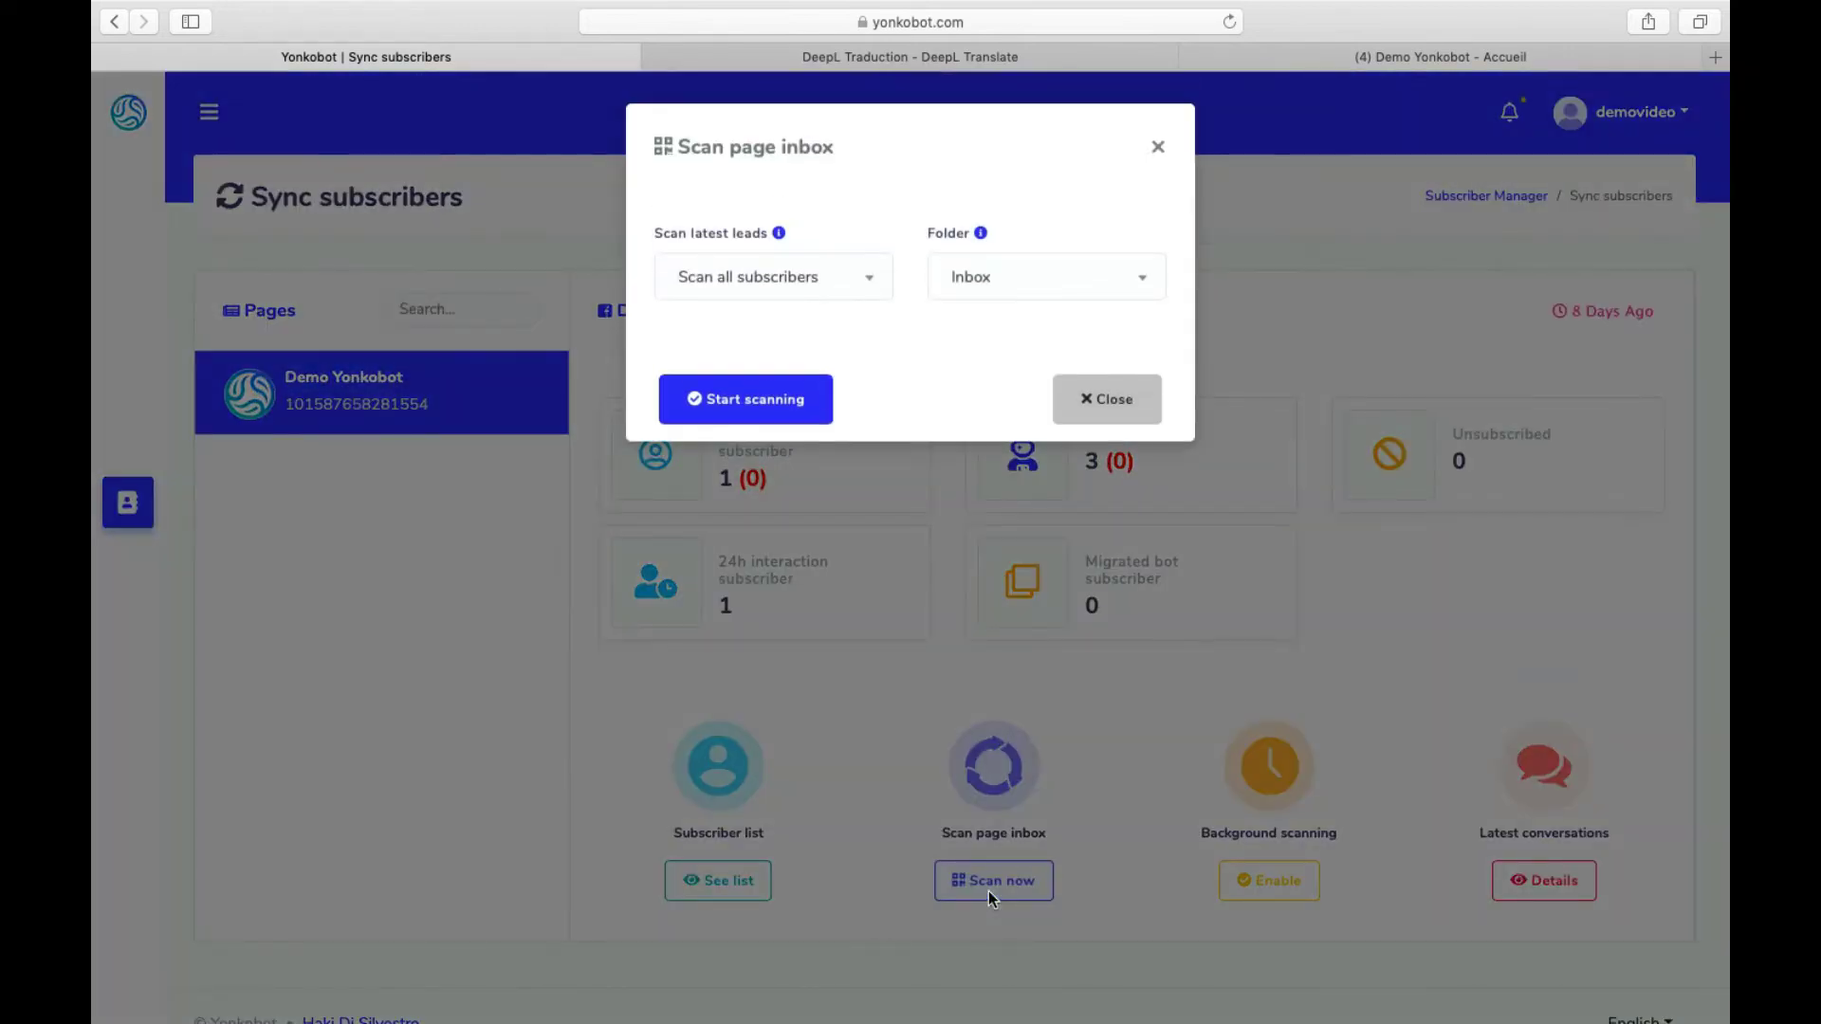
pyautogui.click(744, 397)
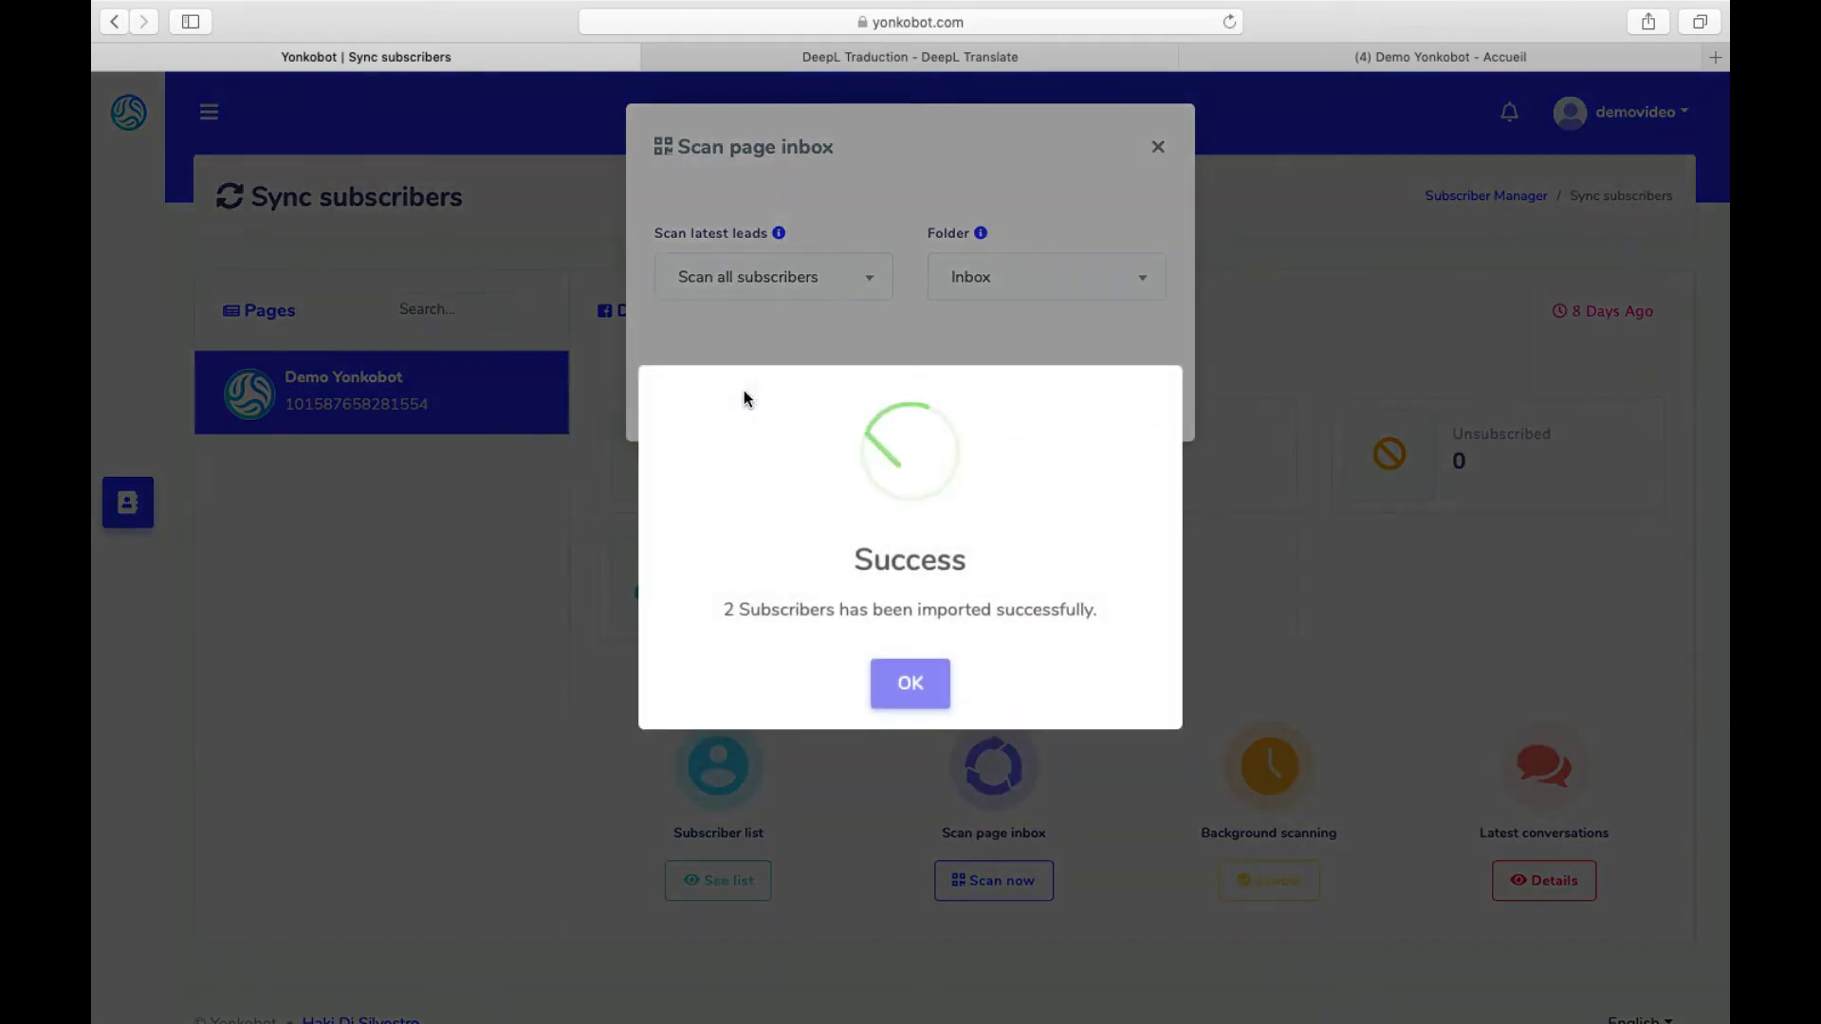
pyautogui.moveTo(725, 610); pyautogui.dragTo(1068, 645)
pyautogui.click(911, 683)
pyautogui.click(1106, 395)
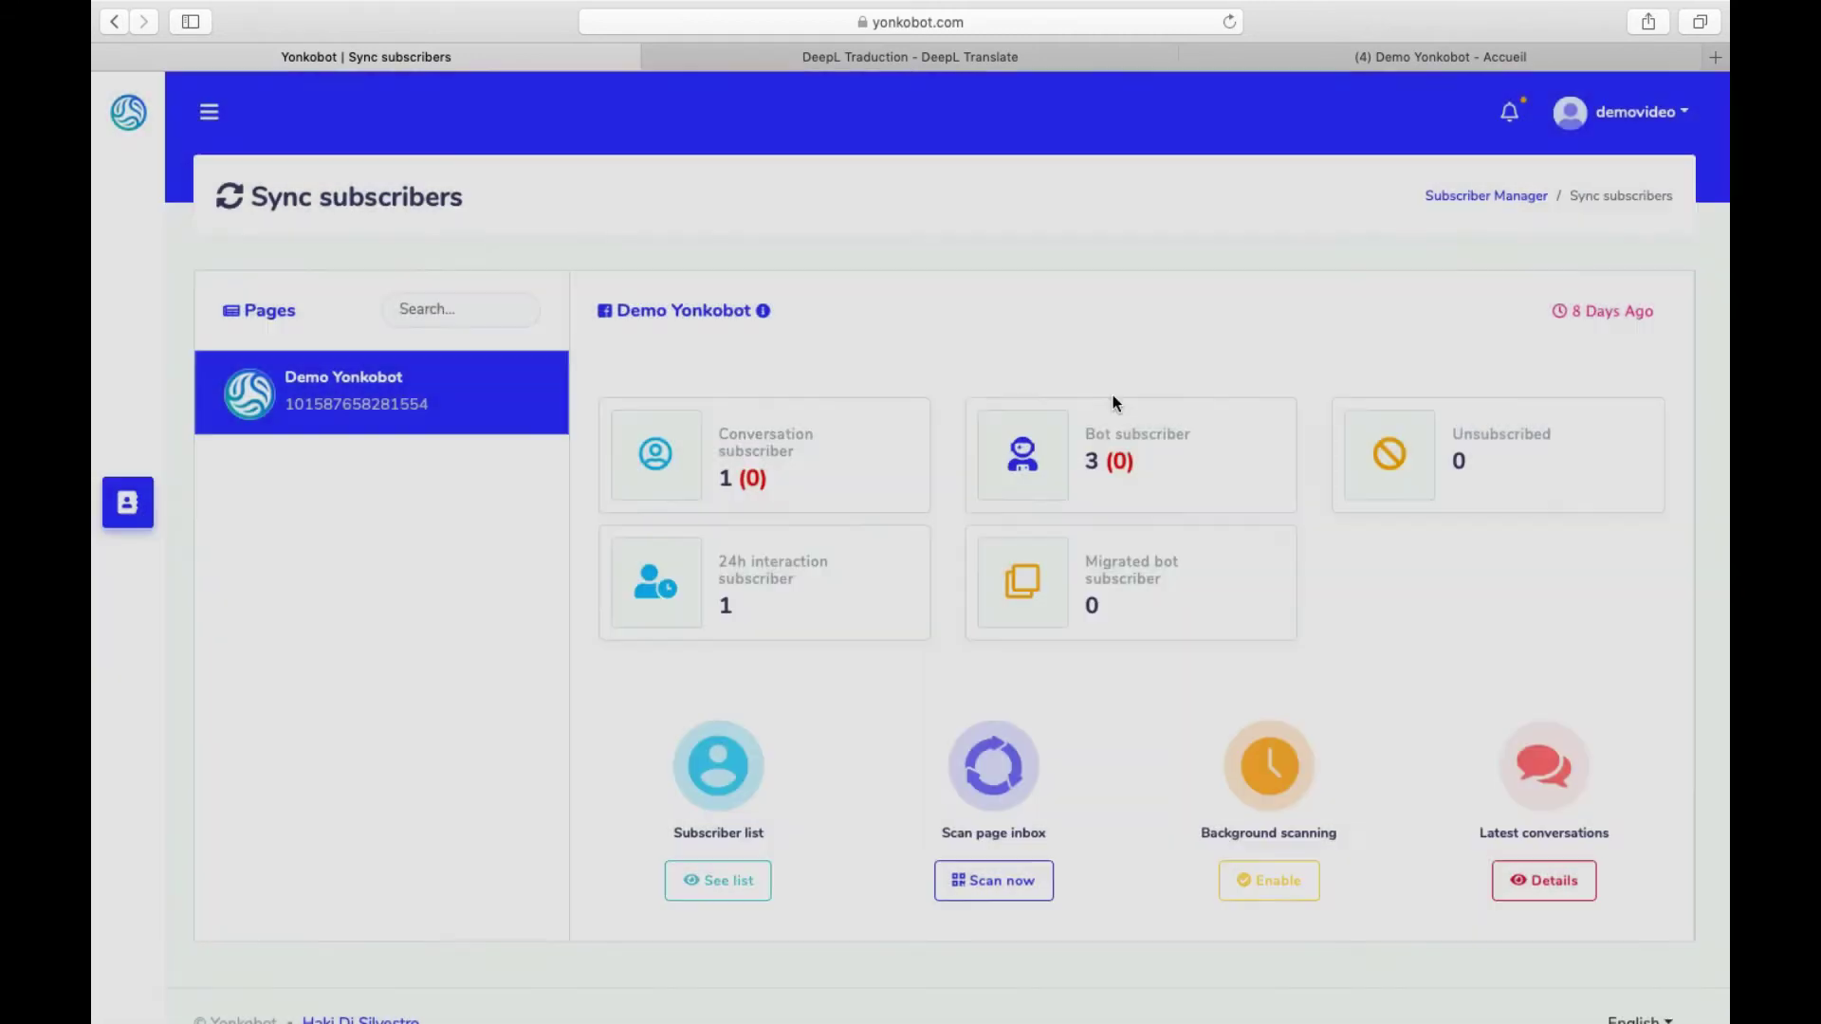
# Step: Check the conversation subscriber statistic and review the names and labels in the subscriber list
pyautogui.moveTo(848, 520); pyautogui.dragTo(812, 402)
pyautogui.click(874, 368)
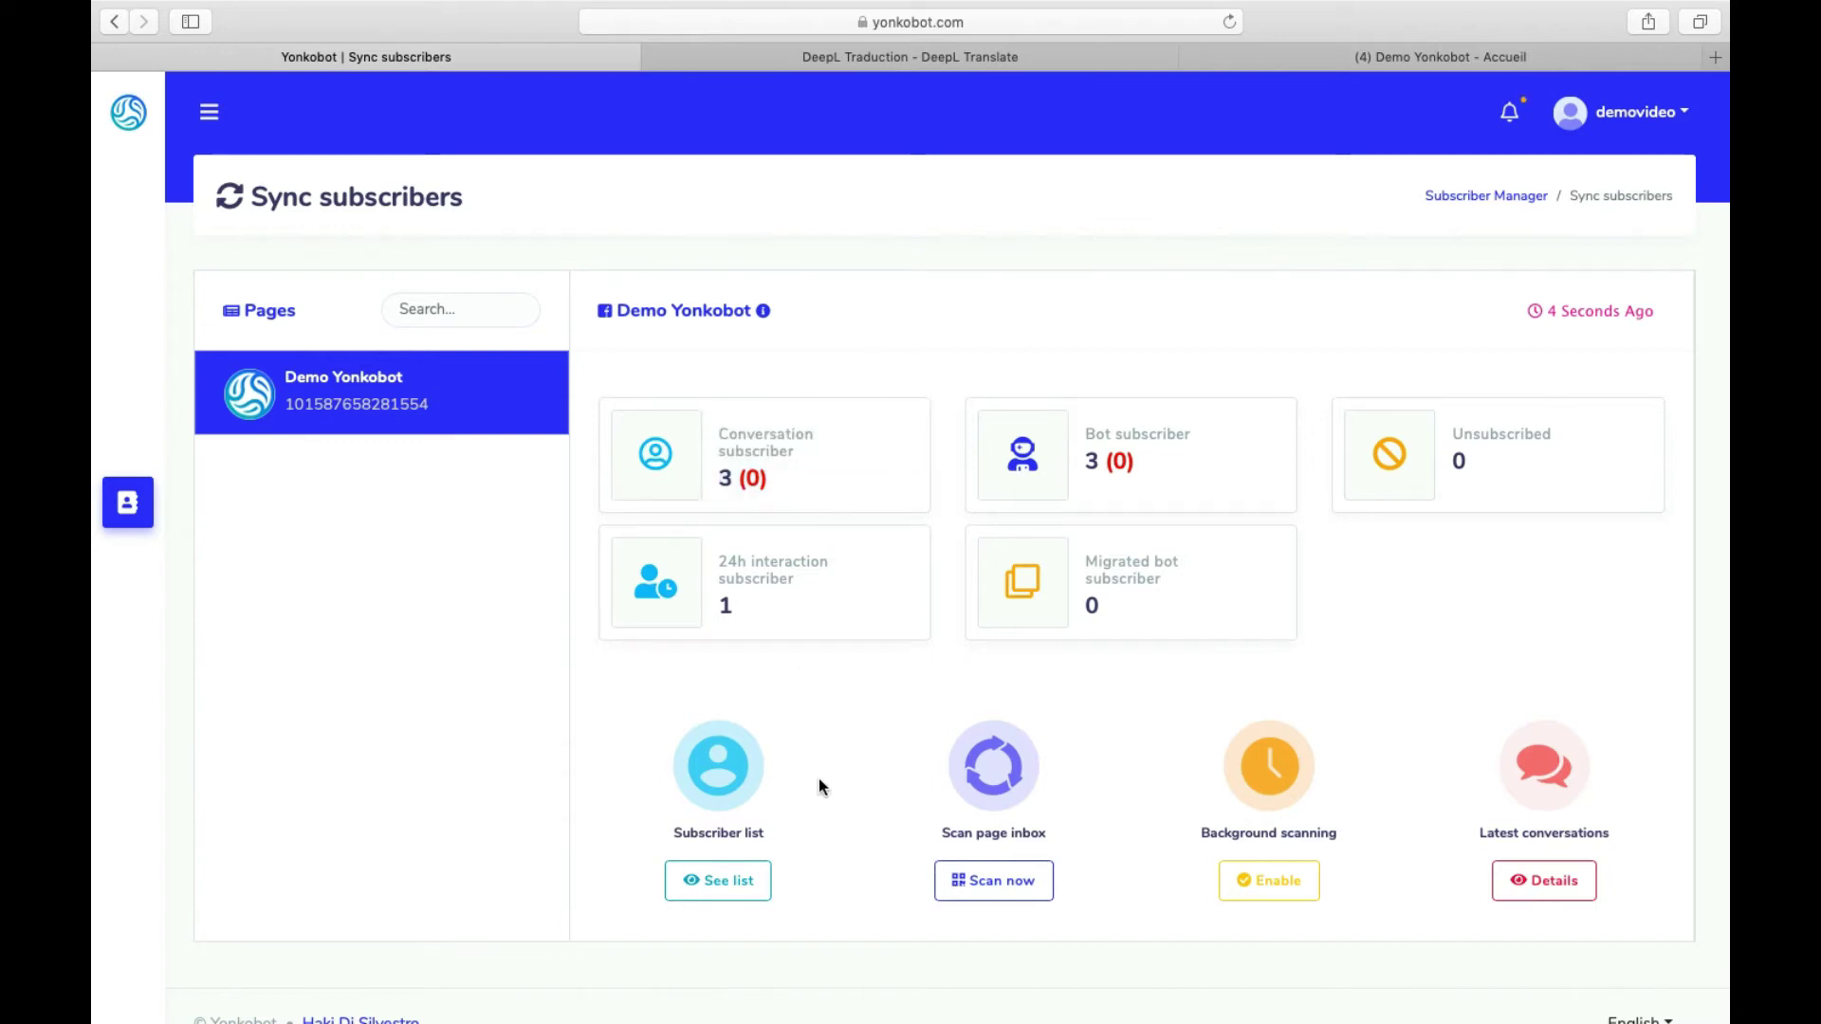
pyautogui.click(749, 874)
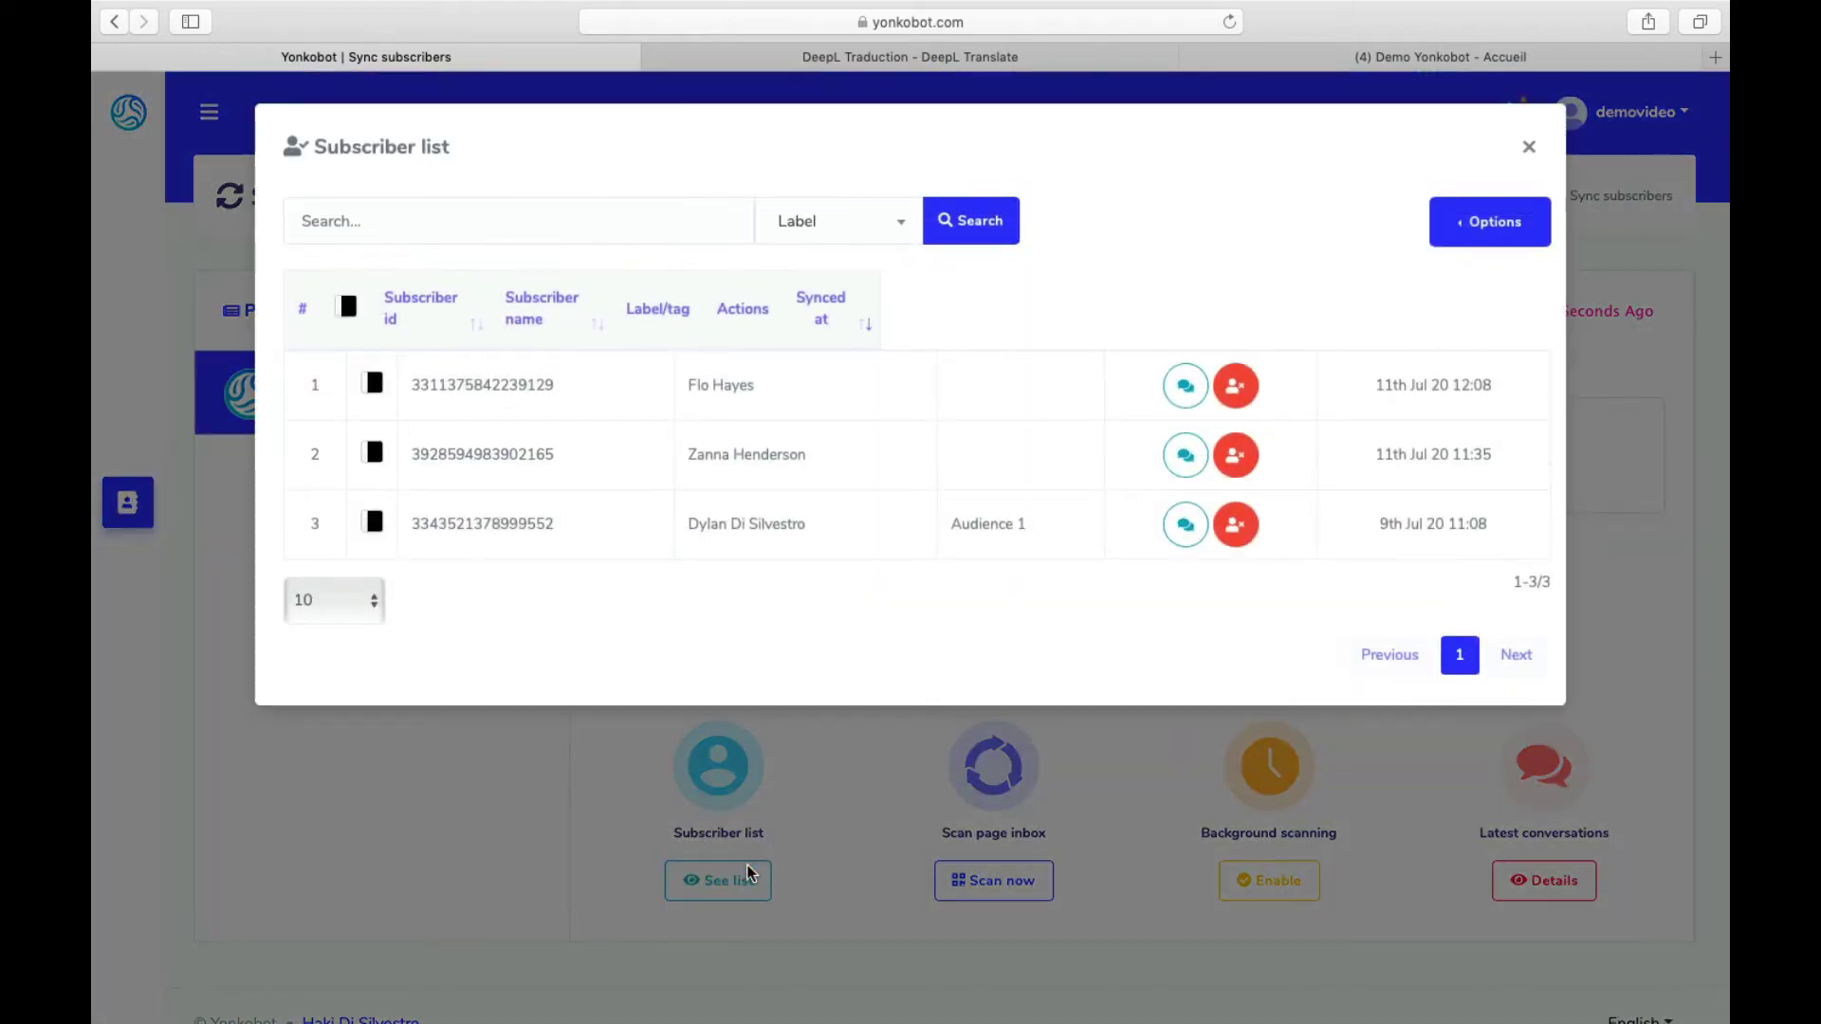
pyautogui.moveTo(680, 377); pyautogui.dragTo(741, 541)
pyautogui.click(744, 544)
pyautogui.moveTo(948, 531); pyautogui.dragTo(1024, 527)
pyautogui.moveTo(692, 527); pyautogui.dragTo(1022, 381)
pyautogui.click(1064, 305)
pyautogui.click(1529, 149)
# Step: Return to the Subscriber Manager and review the existing labels on the Labels/tags page
pyautogui.click(1495, 197)
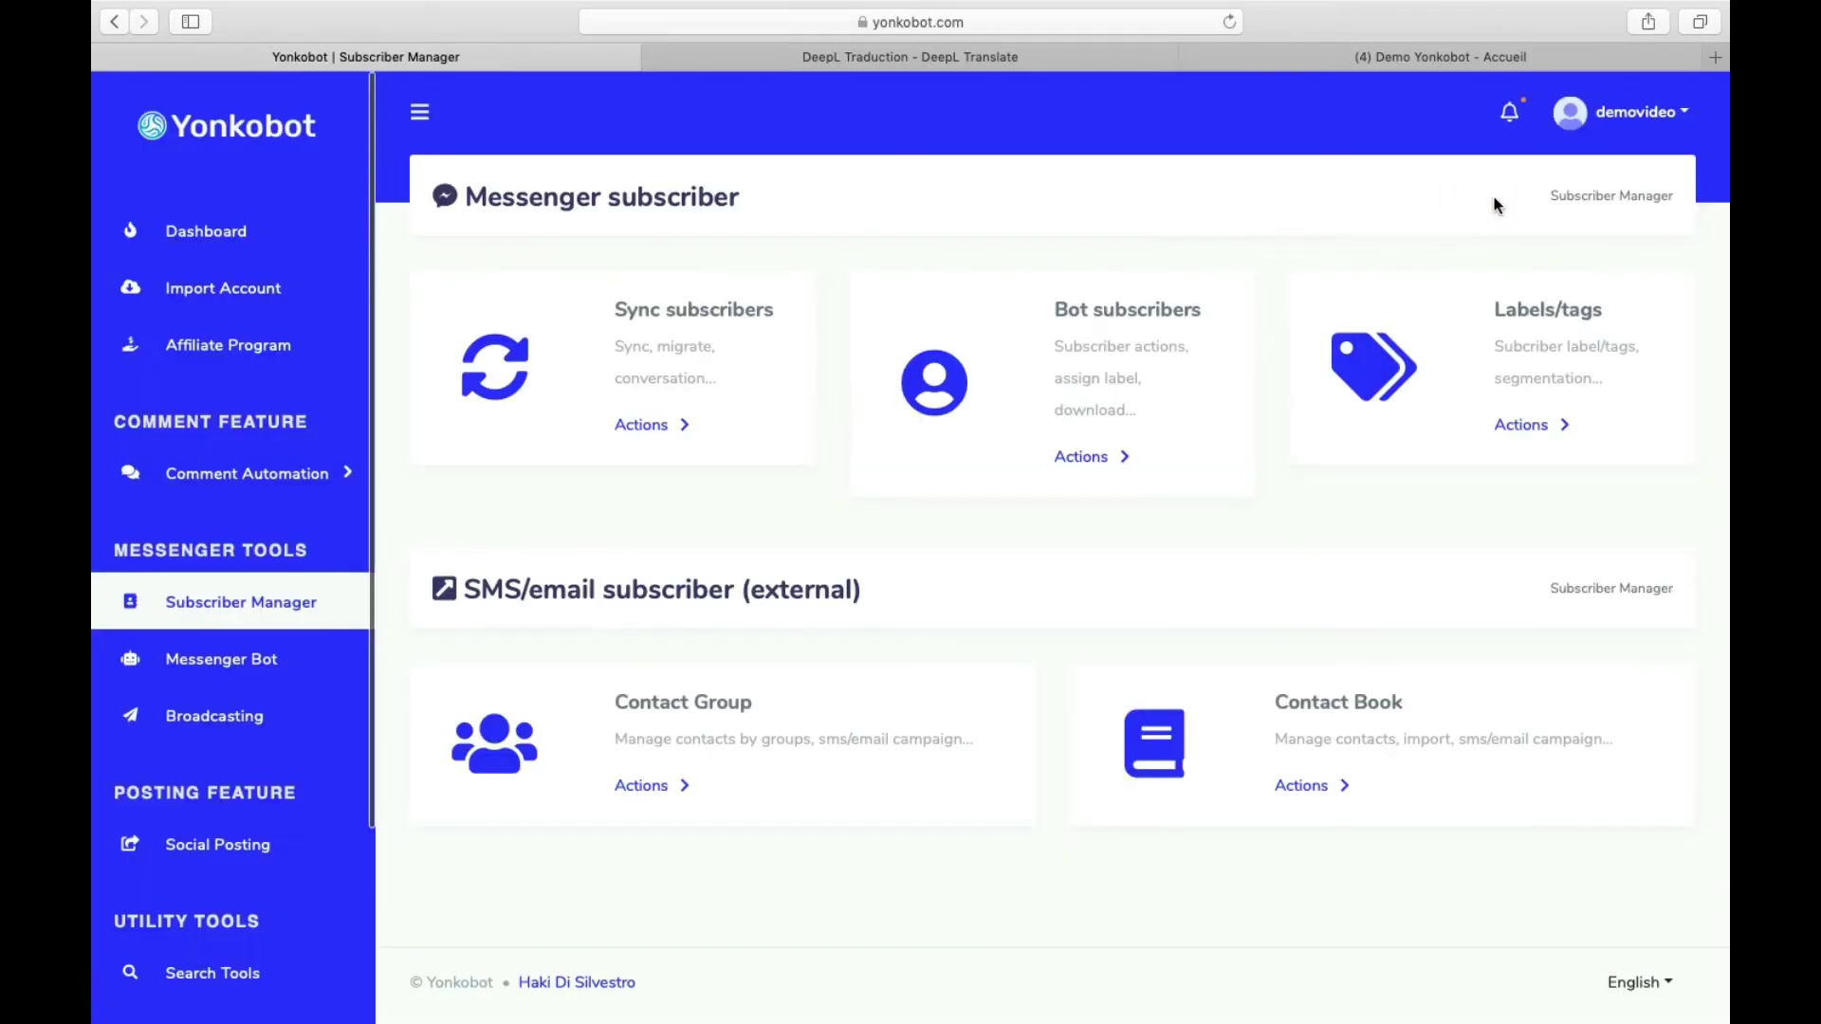
pyautogui.click(1518, 424)
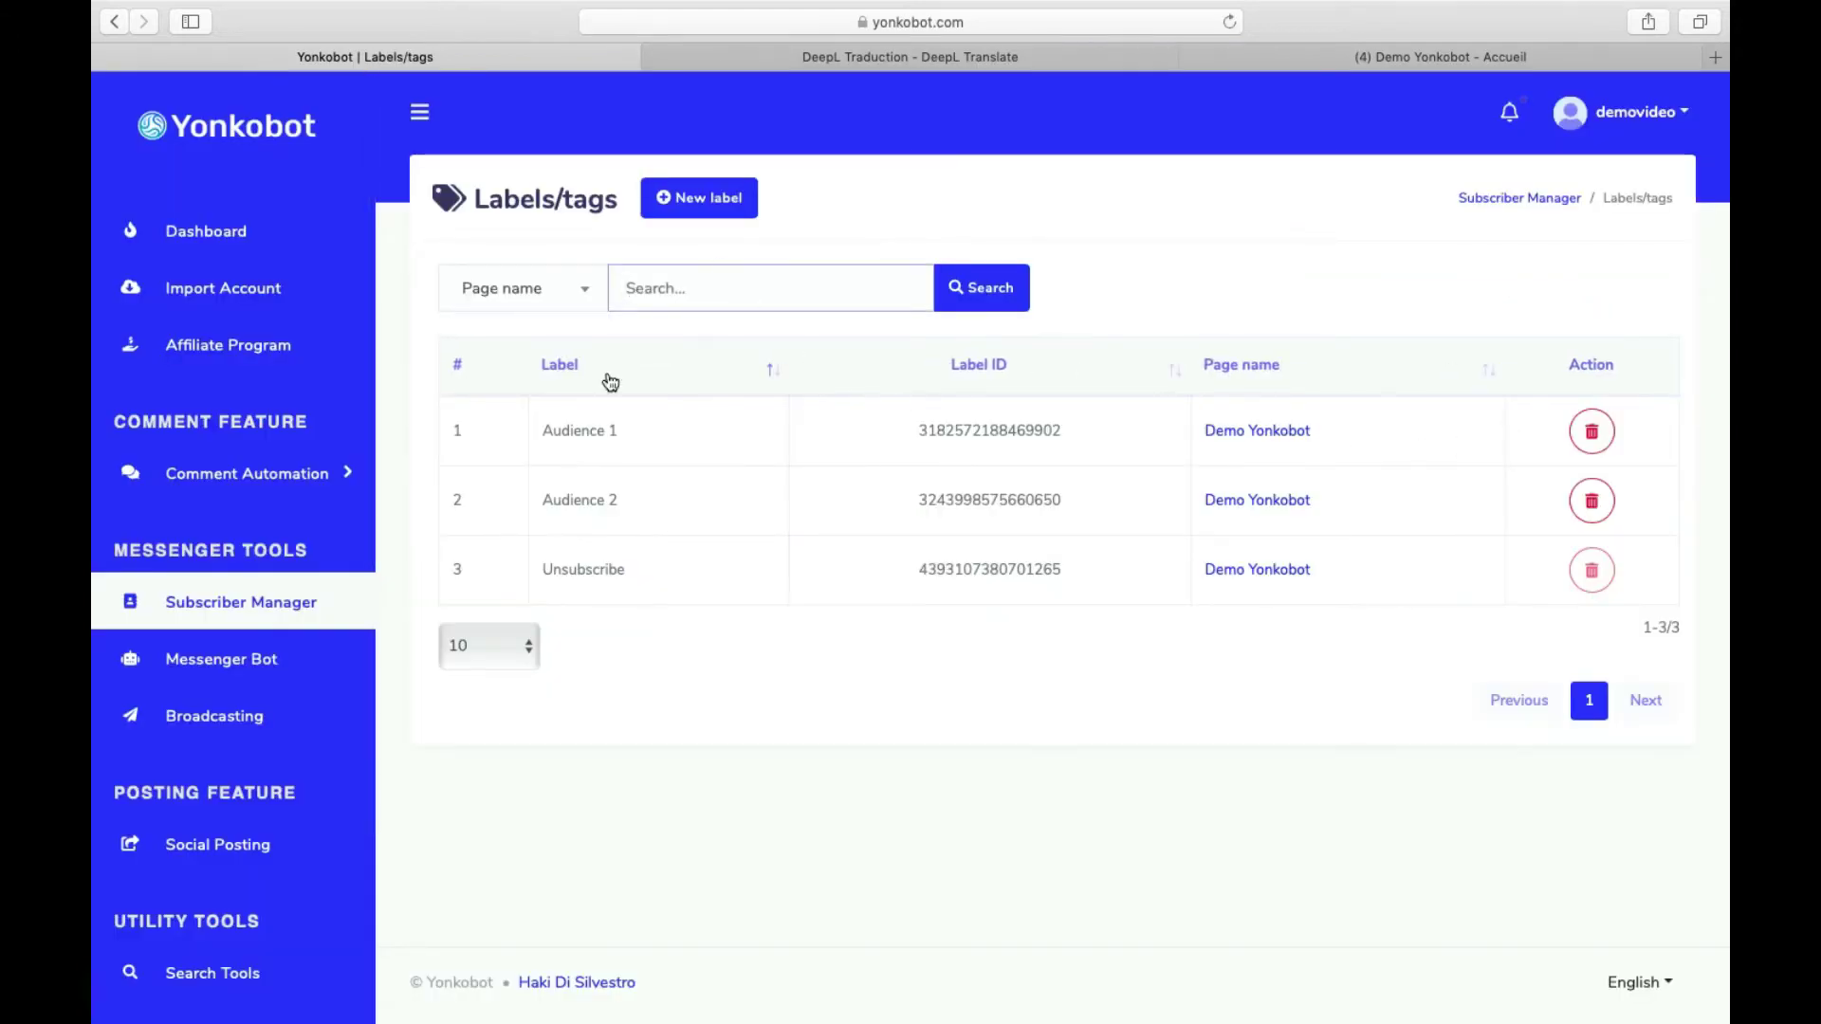
pyautogui.moveTo(541, 429); pyautogui.dragTo(663, 589)
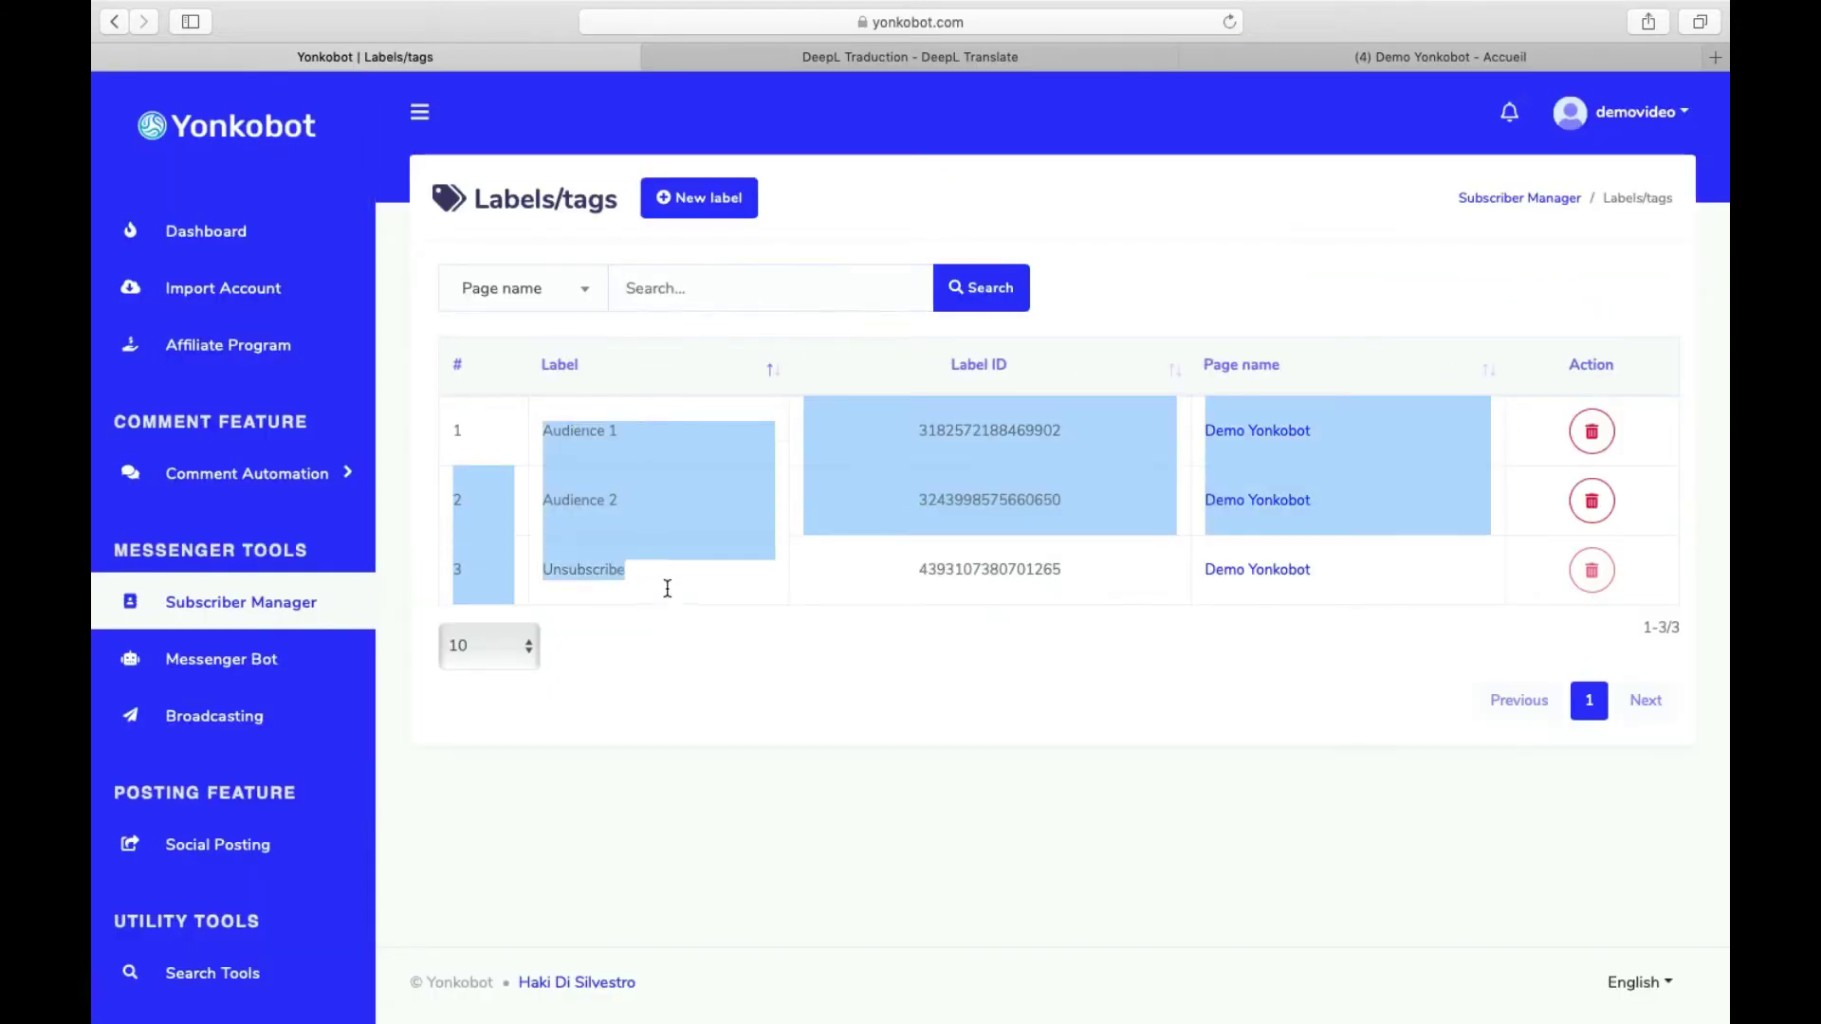
pyautogui.click(713, 489)
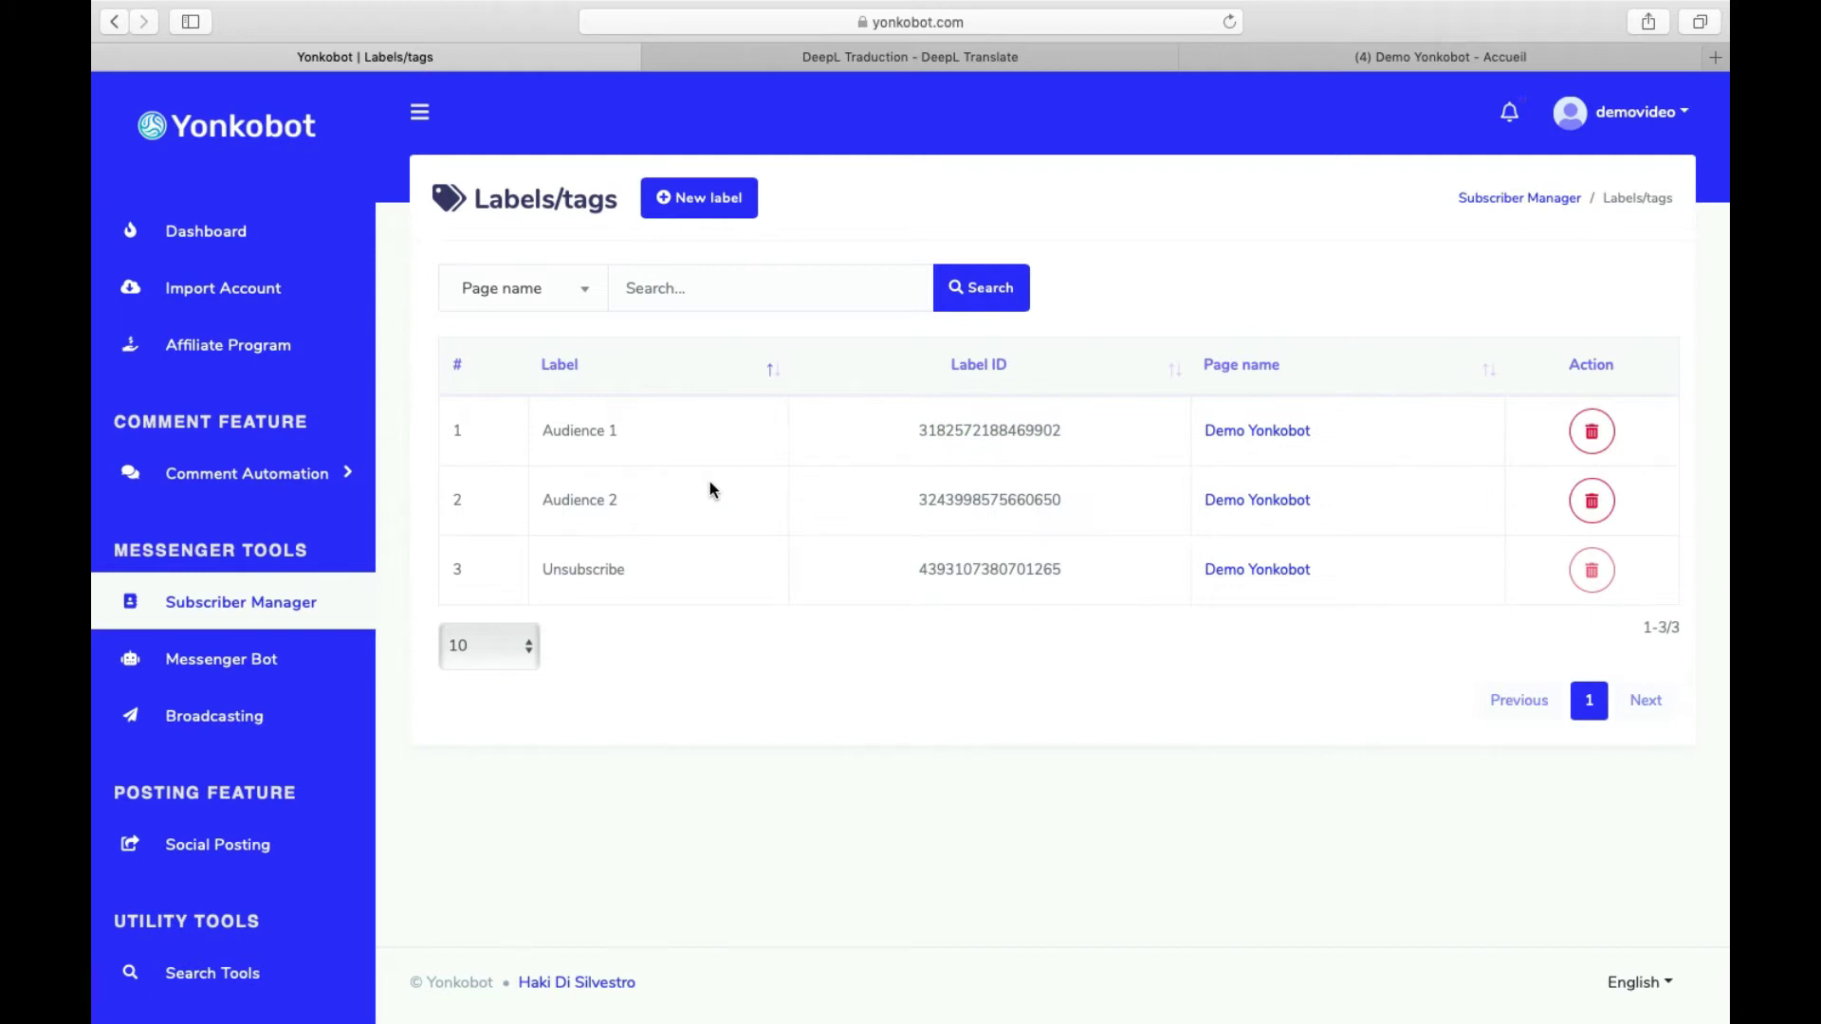
# Step: Assign the Audience 2 label to the first subscriber in the Bot subscribers list and save the changes
pyautogui.click(1520, 198)
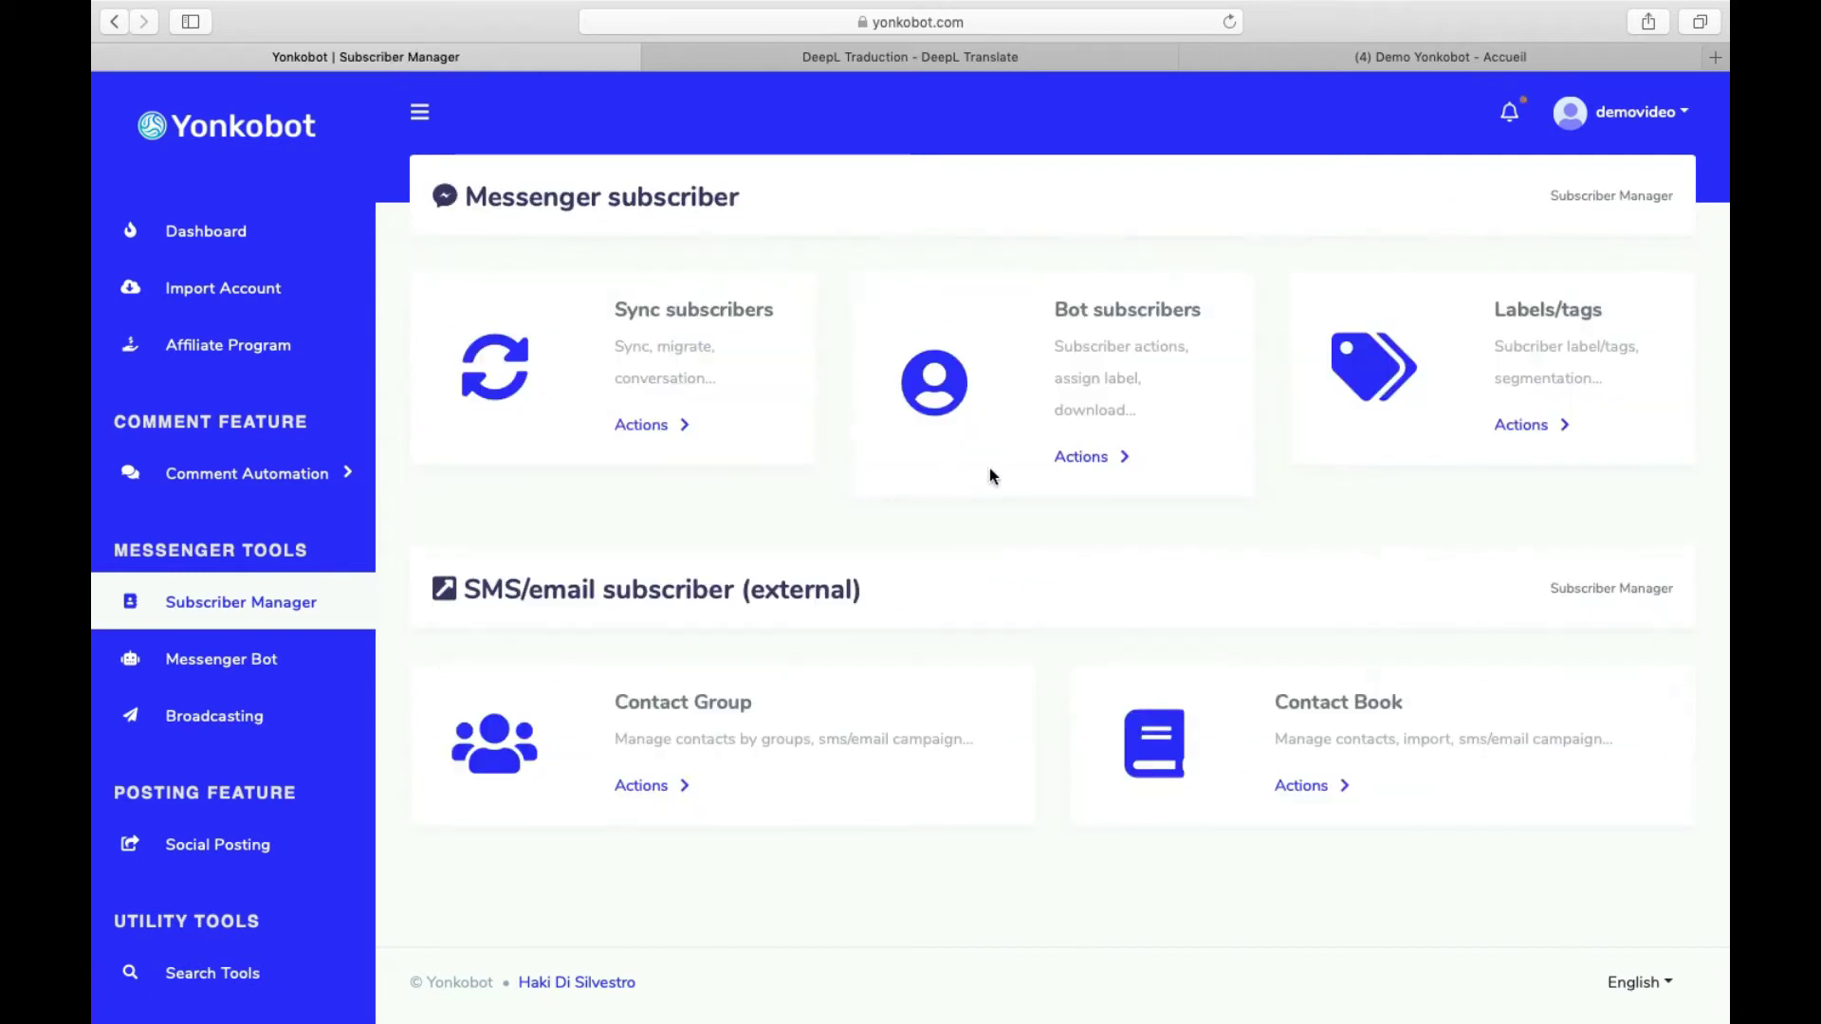
pyautogui.click(1079, 457)
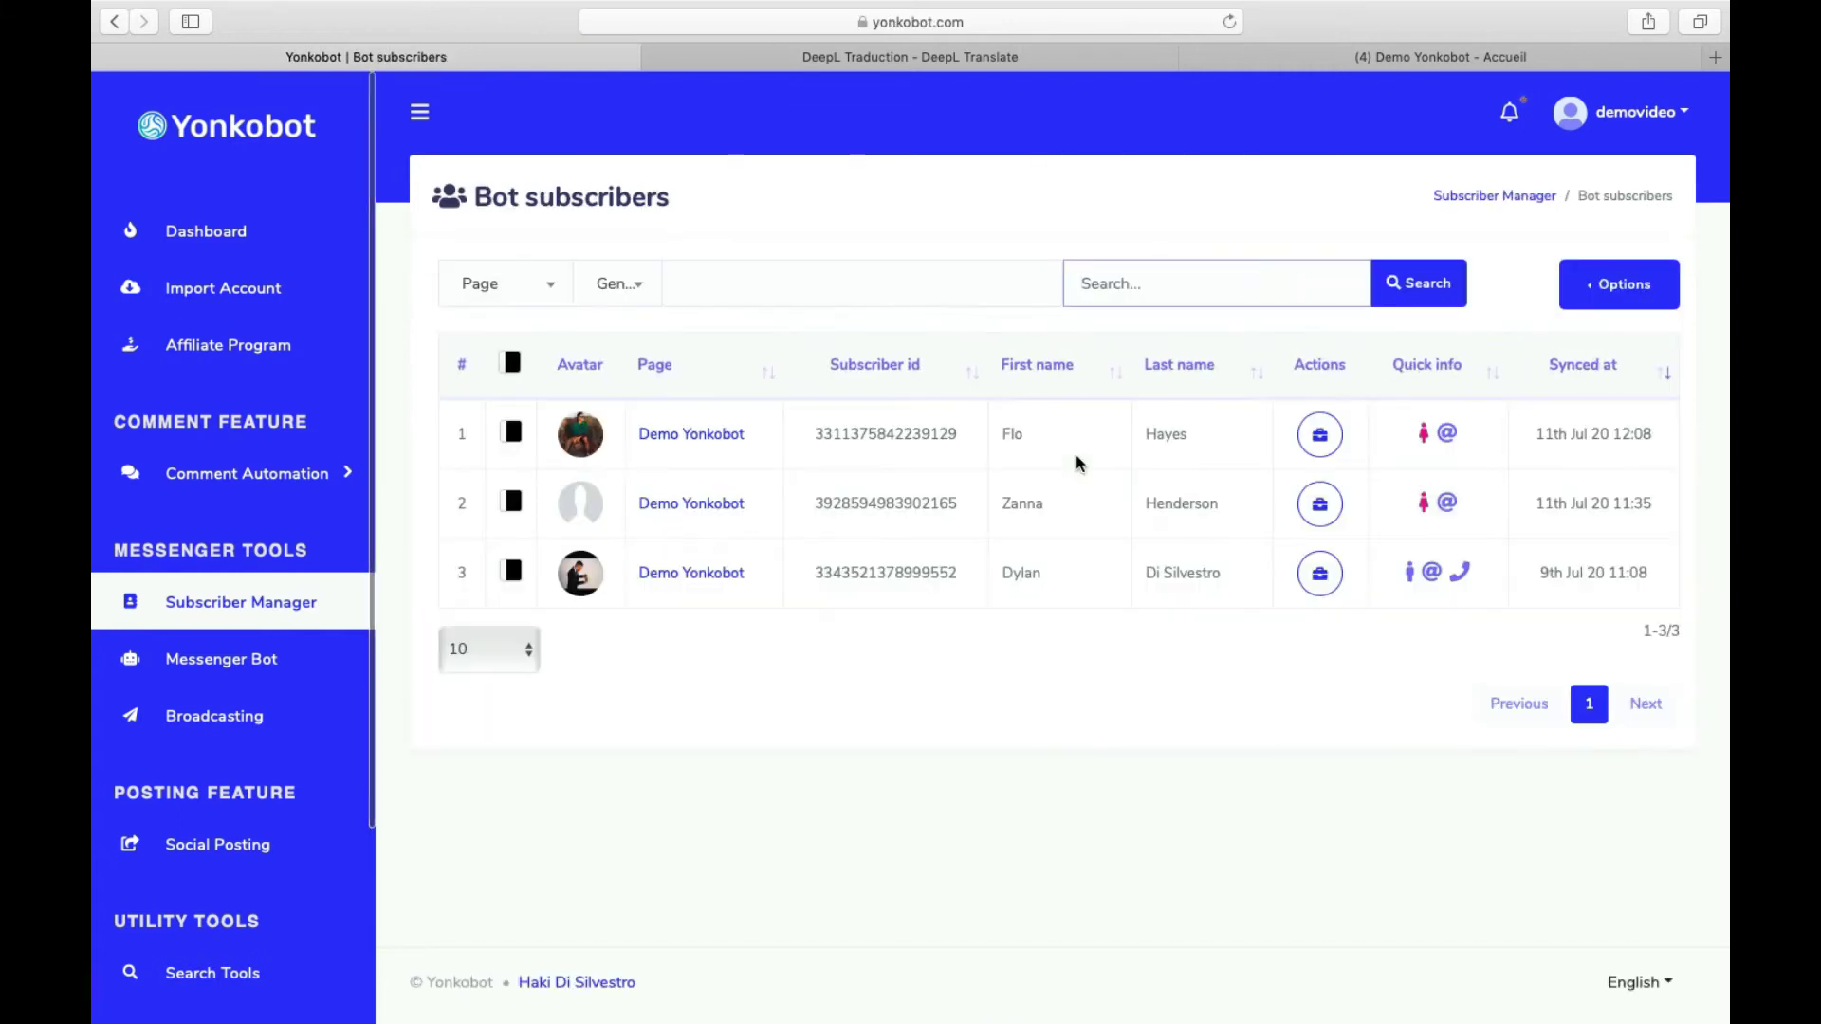
pyautogui.click(1321, 436)
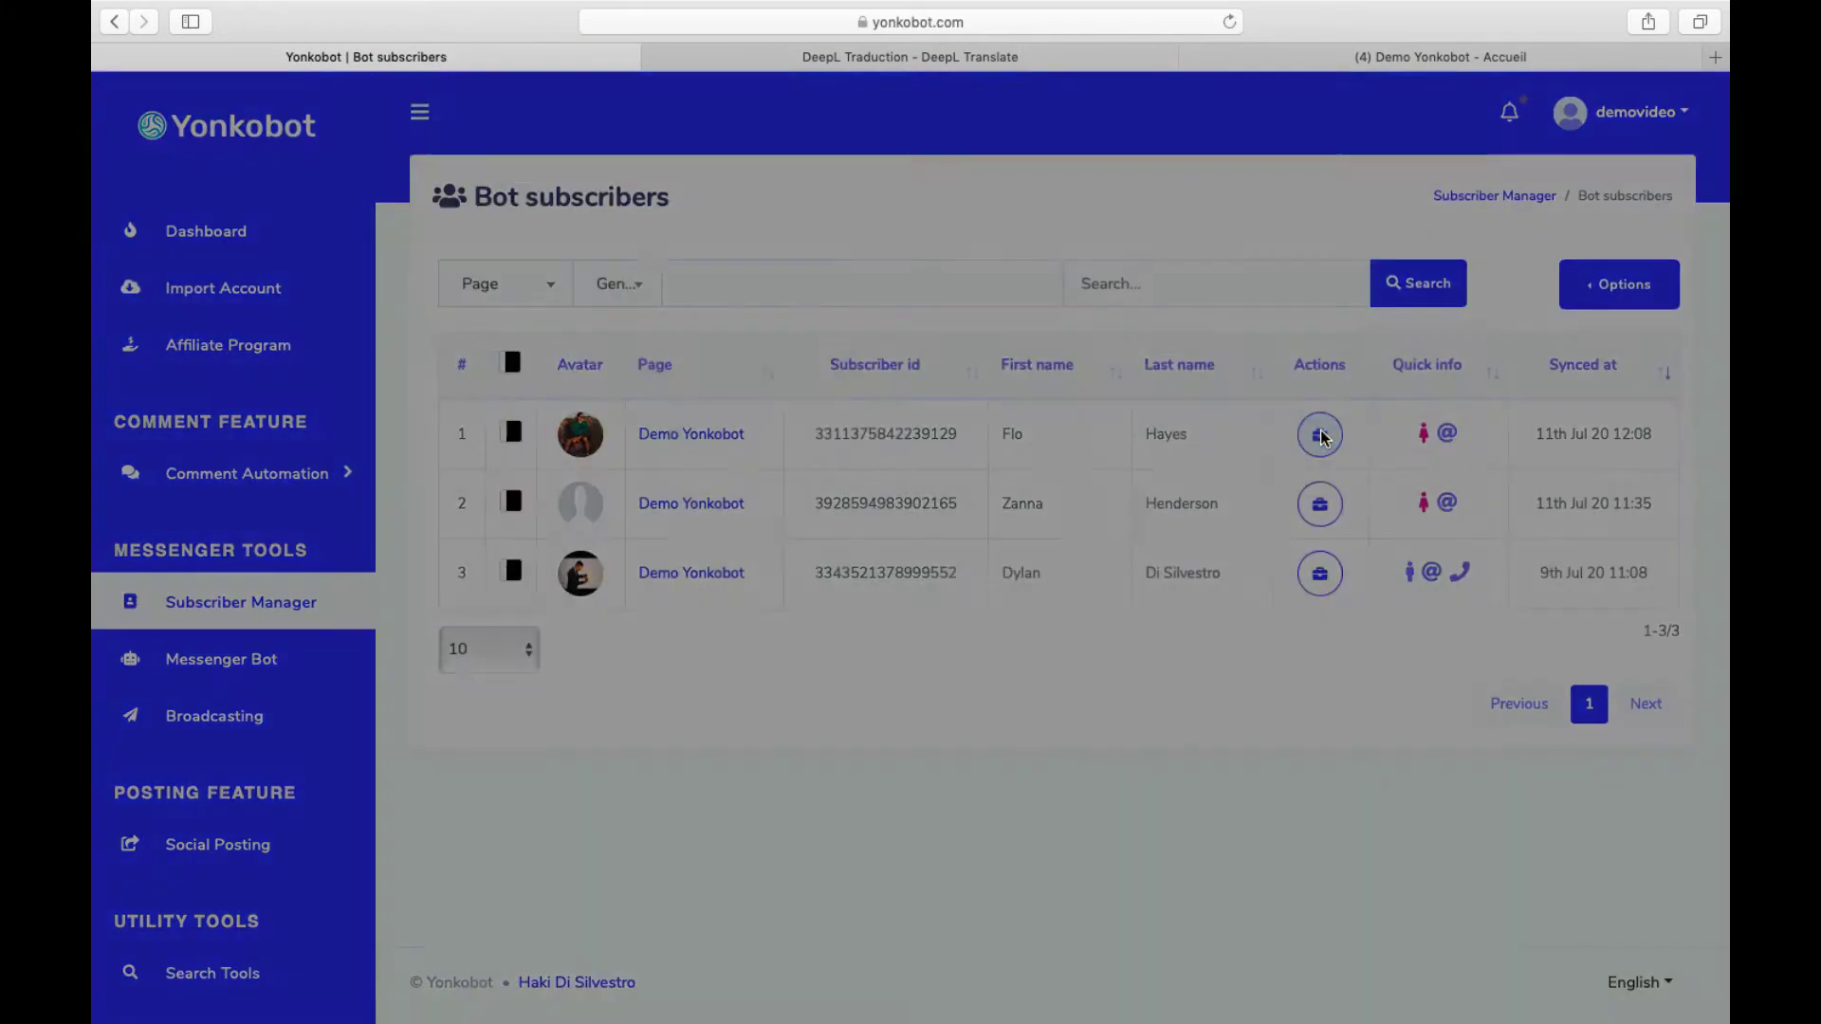
pyautogui.click(1032, 394)
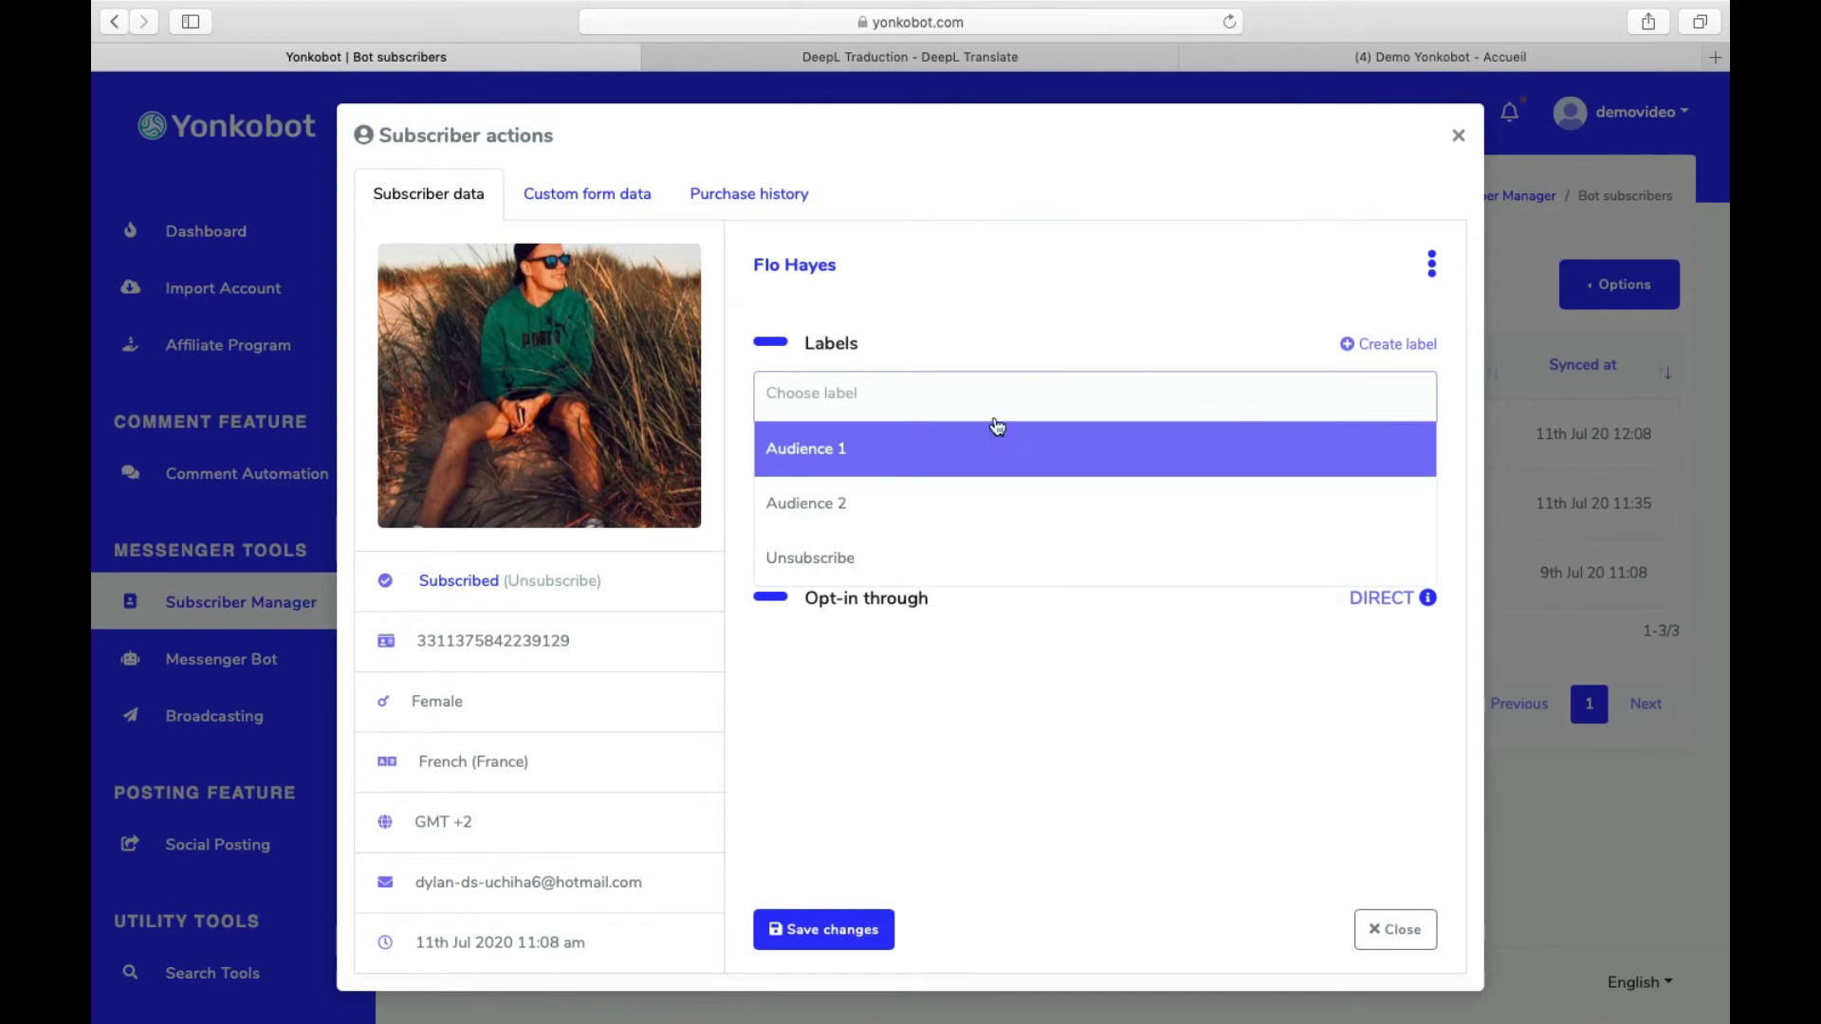
pyautogui.click(886, 515)
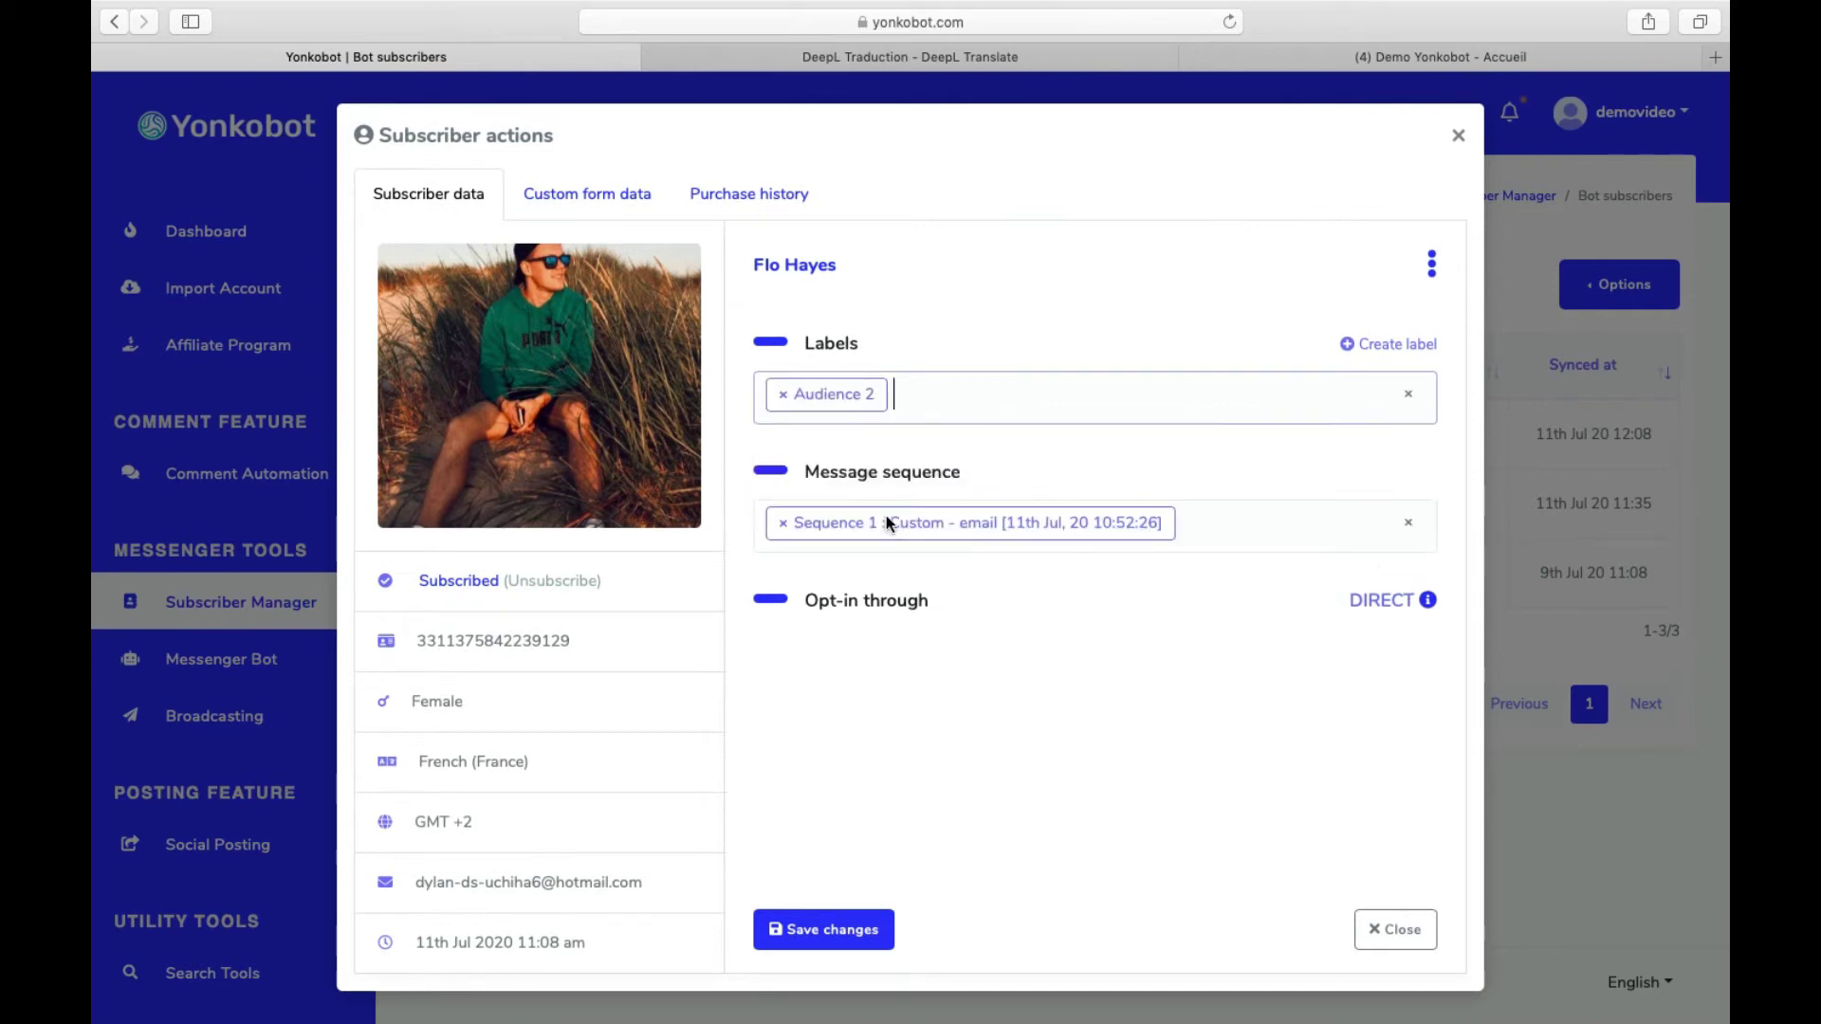
pyautogui.click(873, 928)
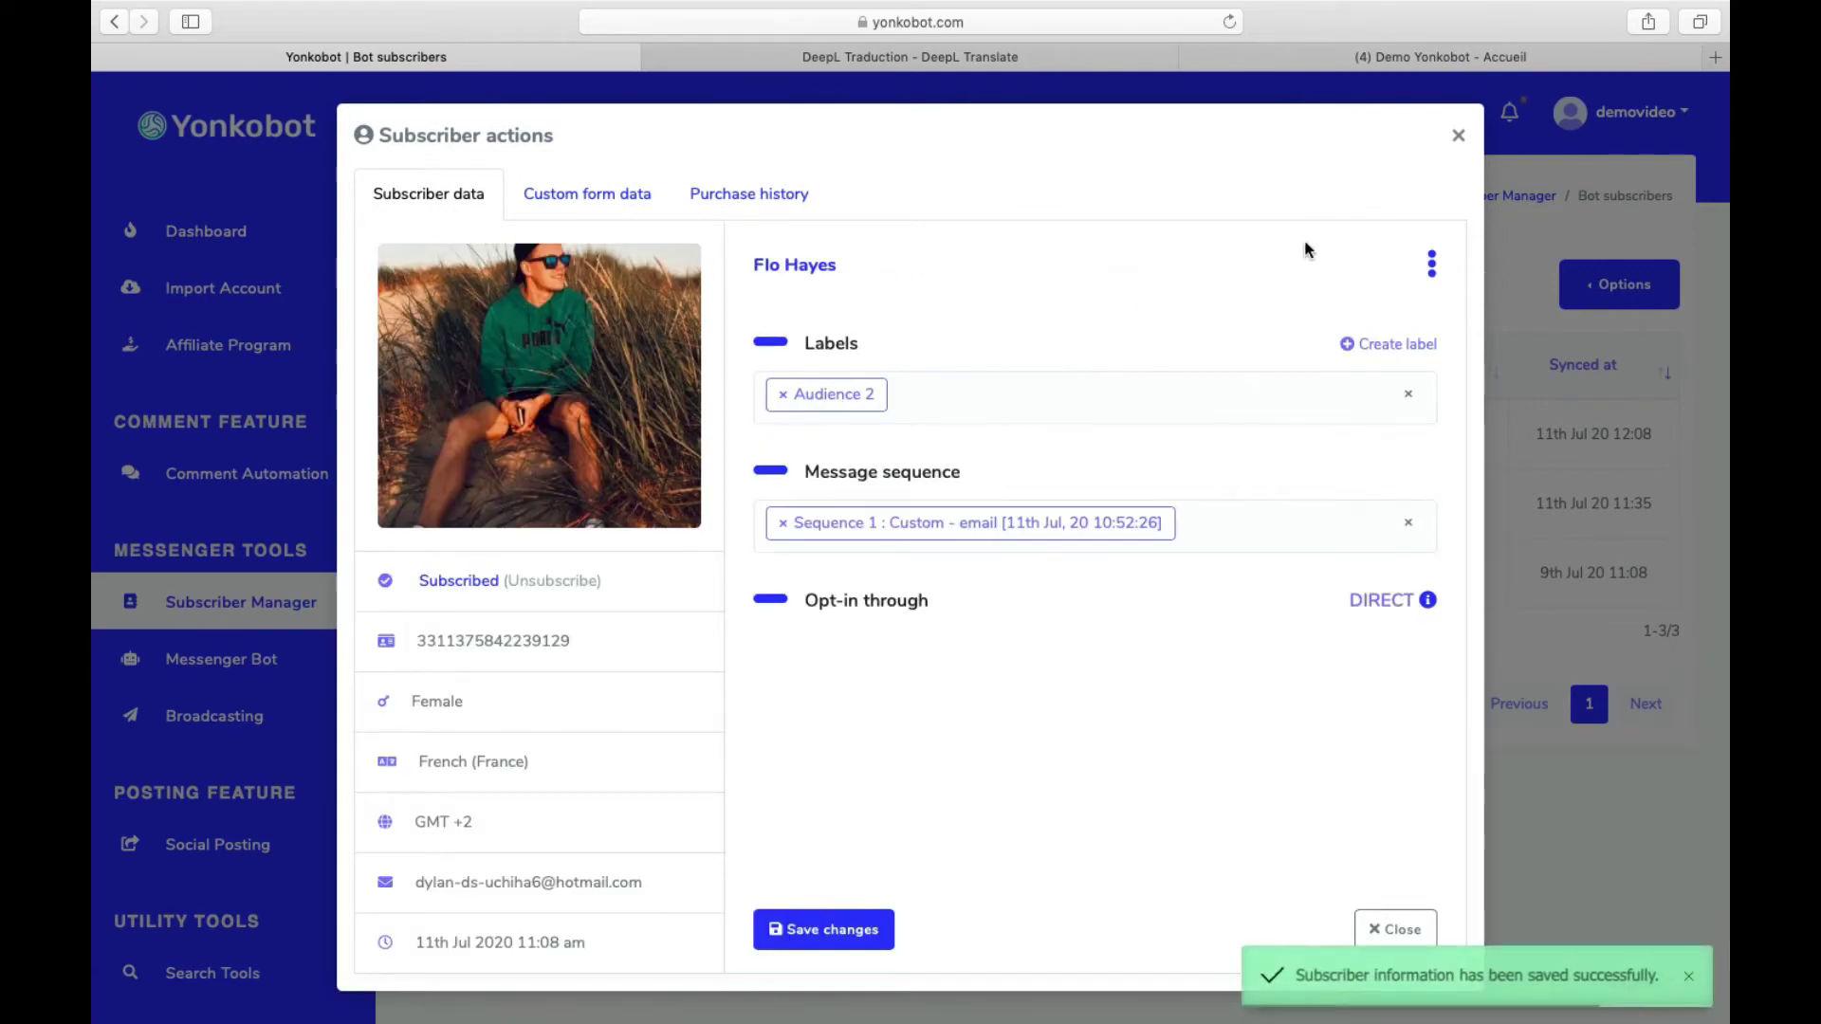
pyautogui.click(1459, 138)
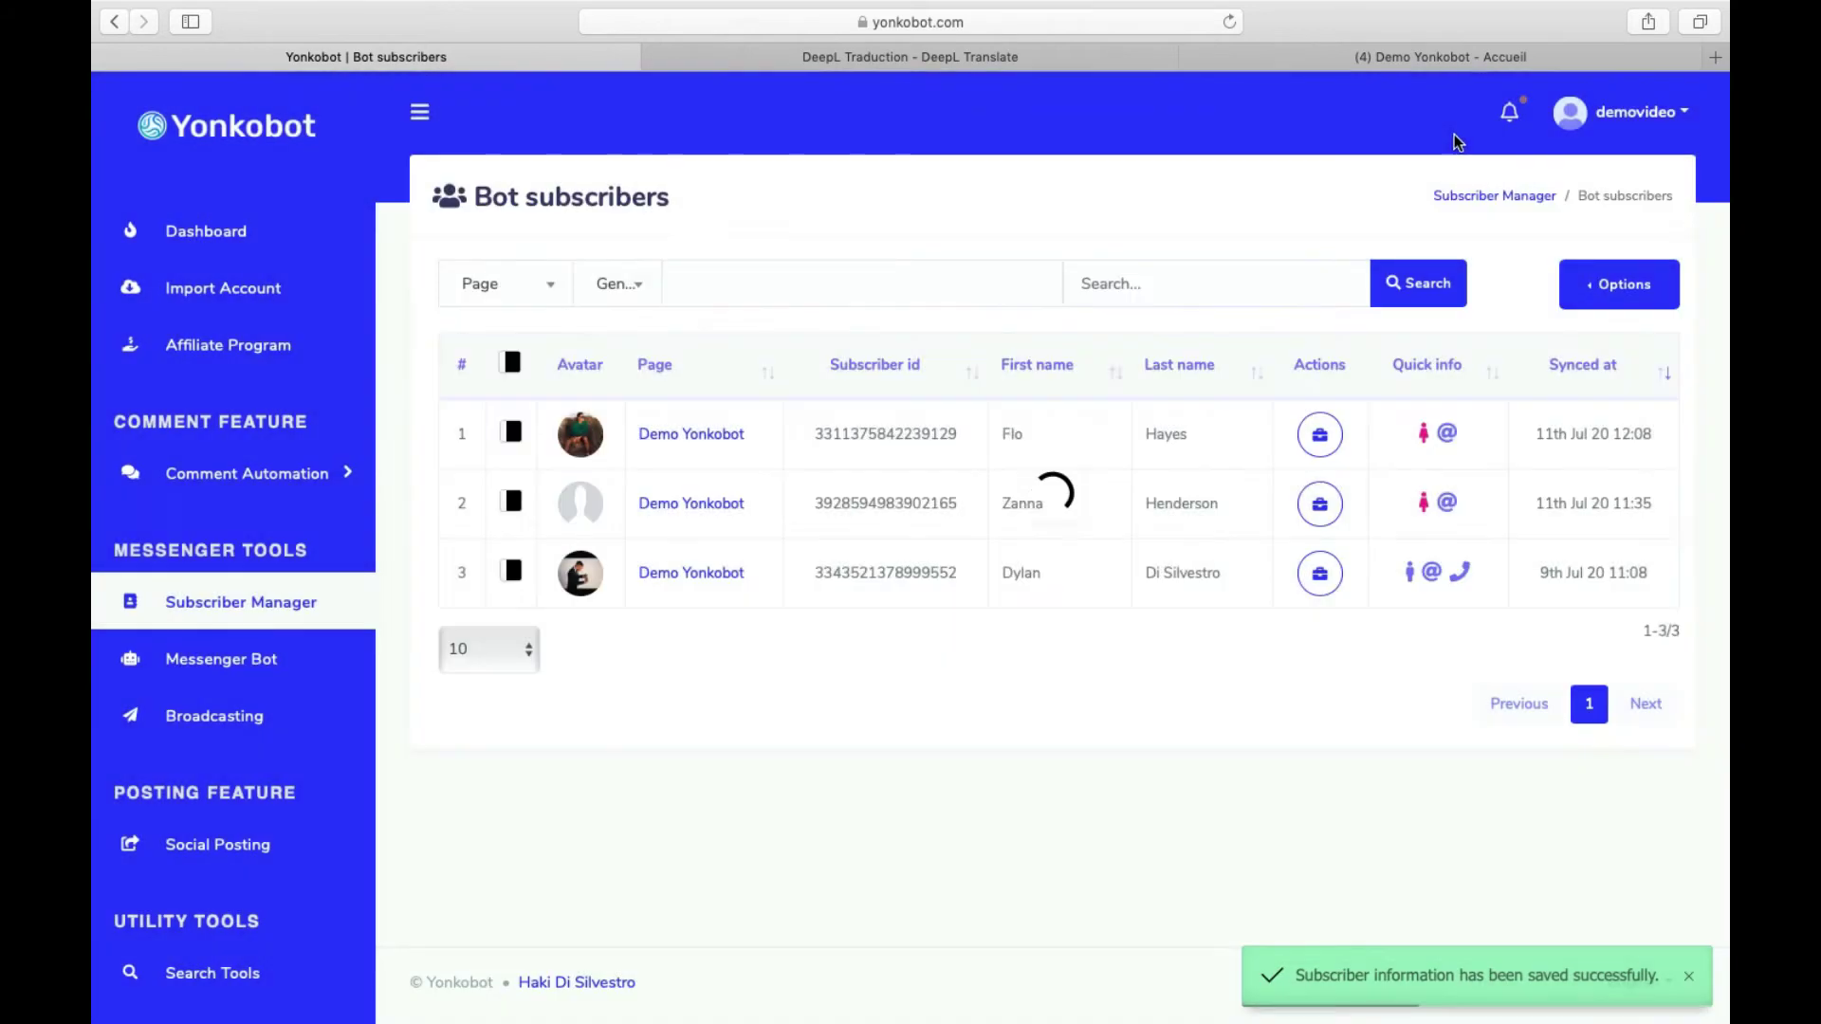
# Step: Check the first subscriber's label in the subscriber list of the subscriber sync page
pyautogui.click(1451, 199)
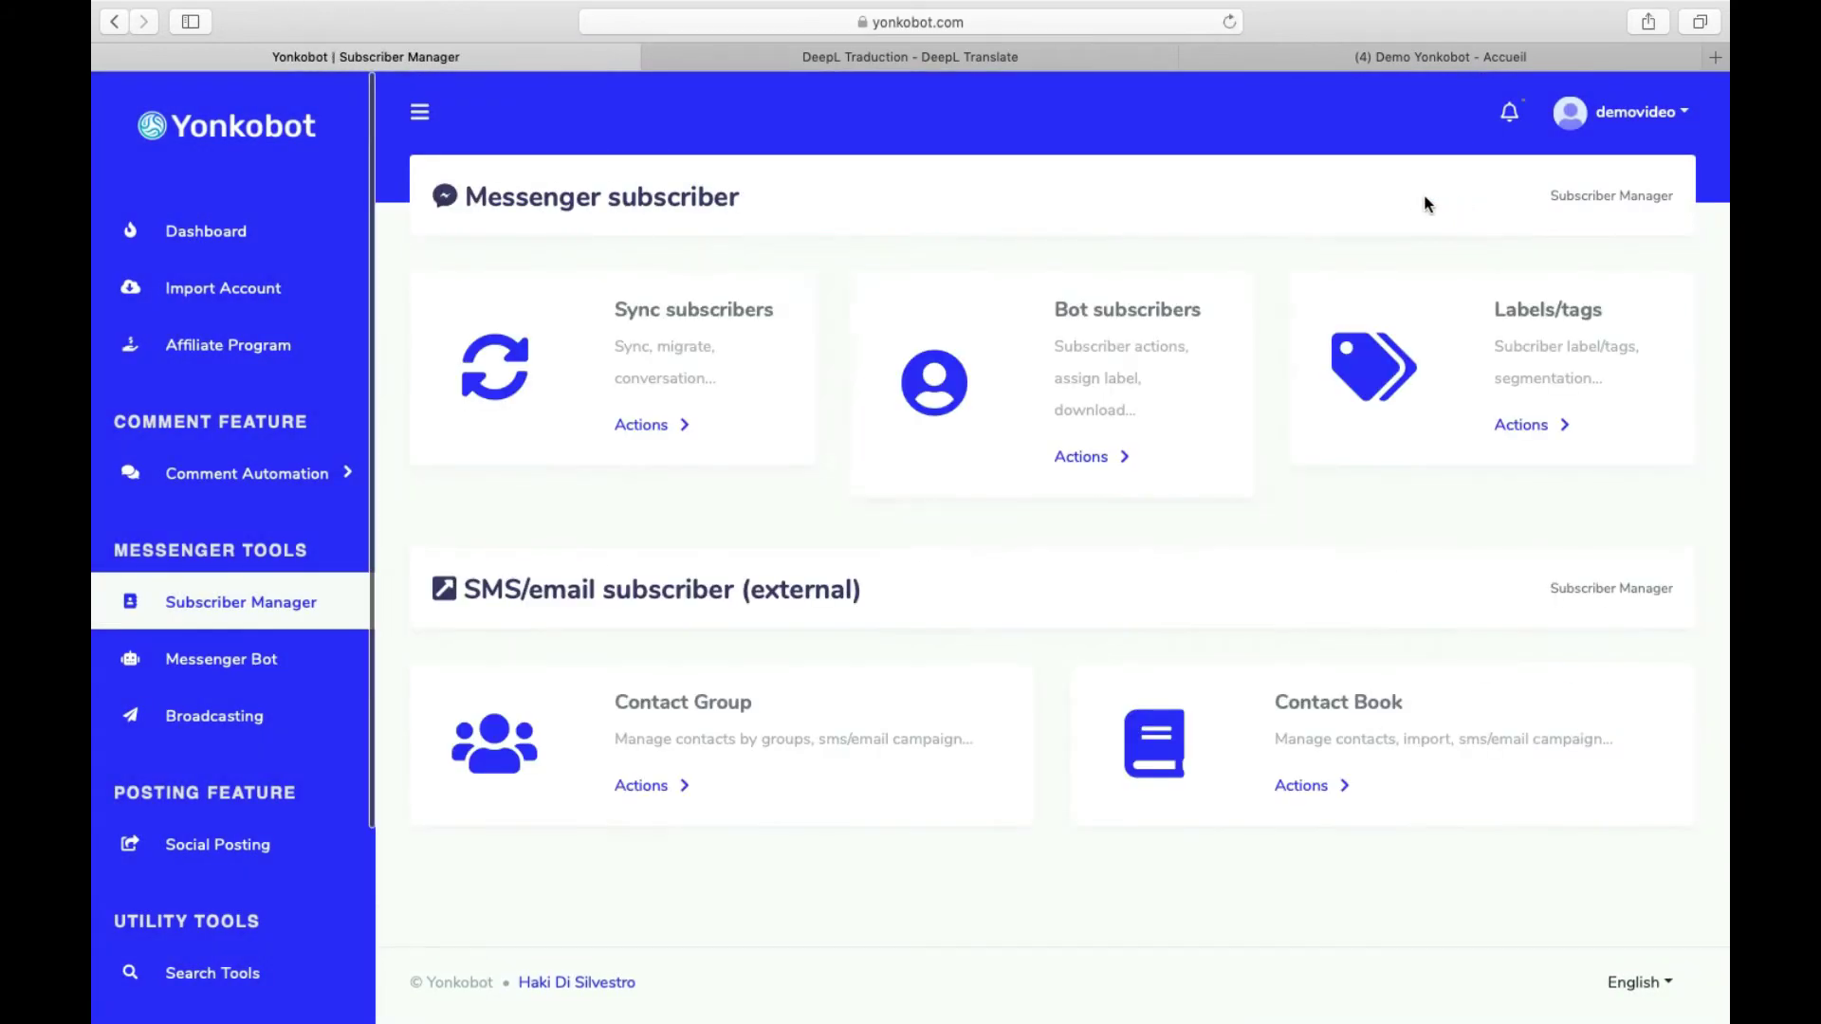
pyautogui.click(664, 439)
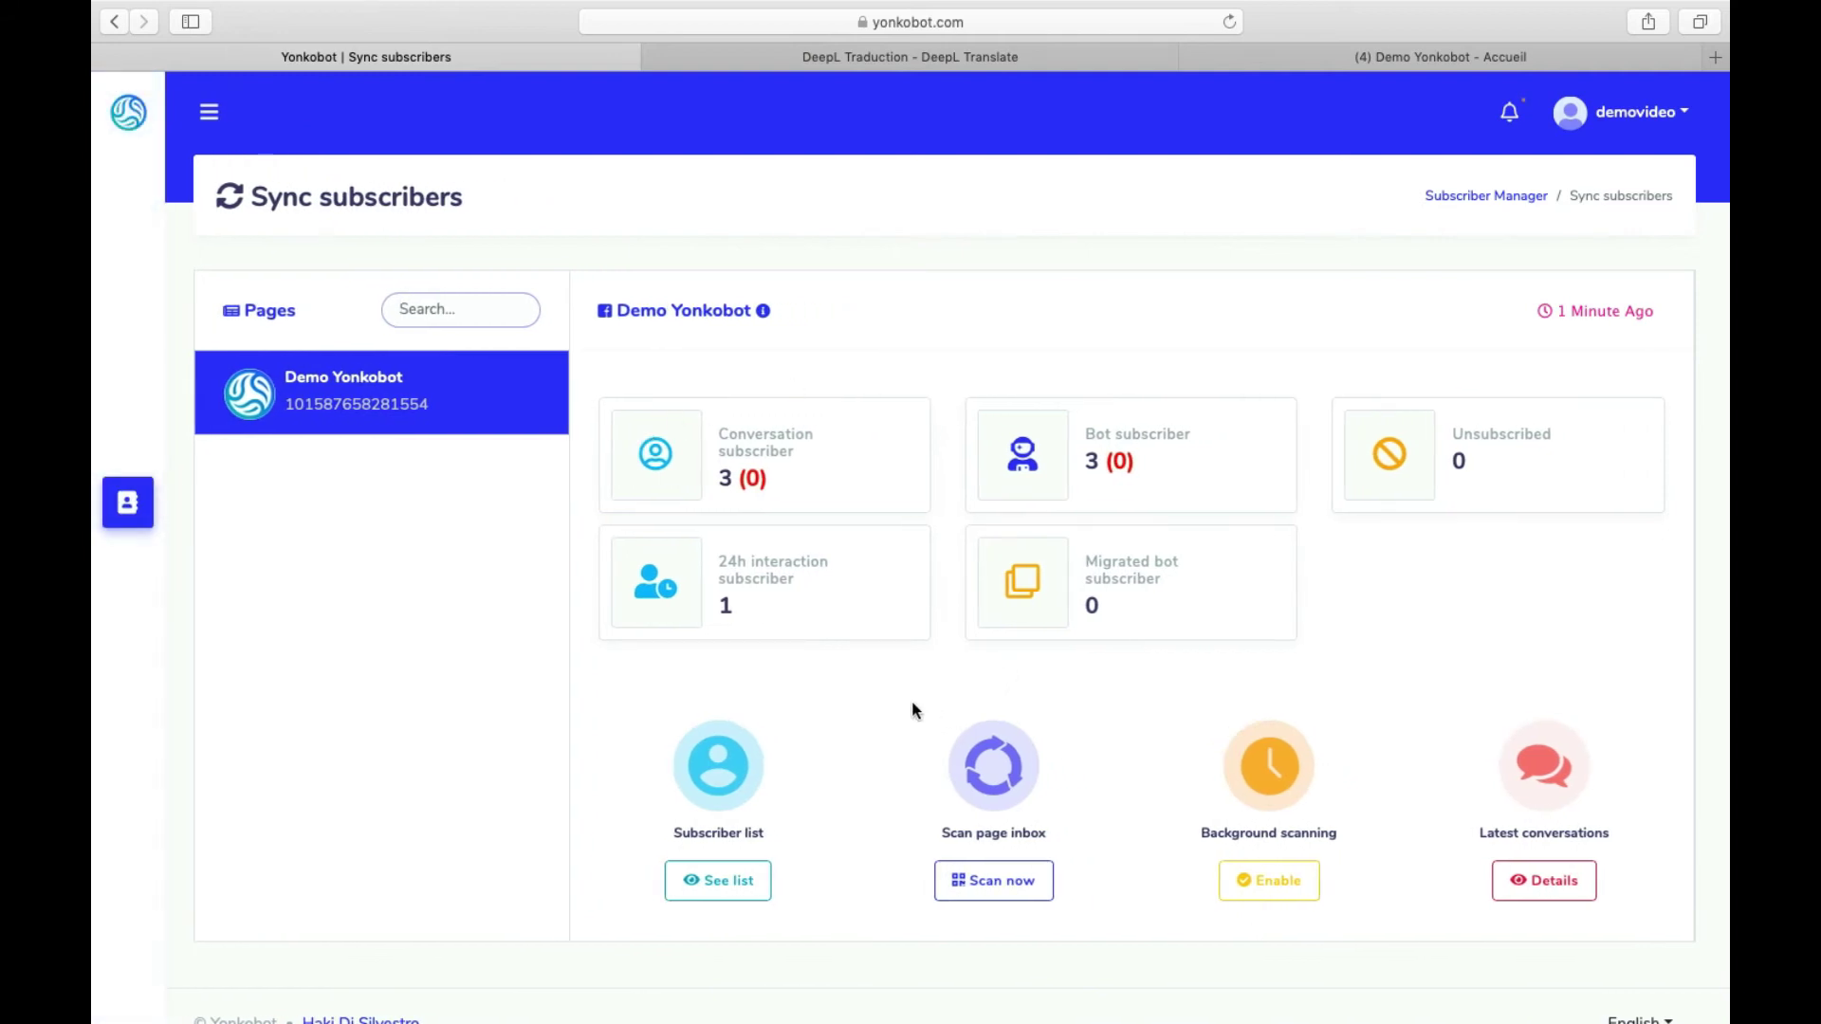
pyautogui.click(741, 880)
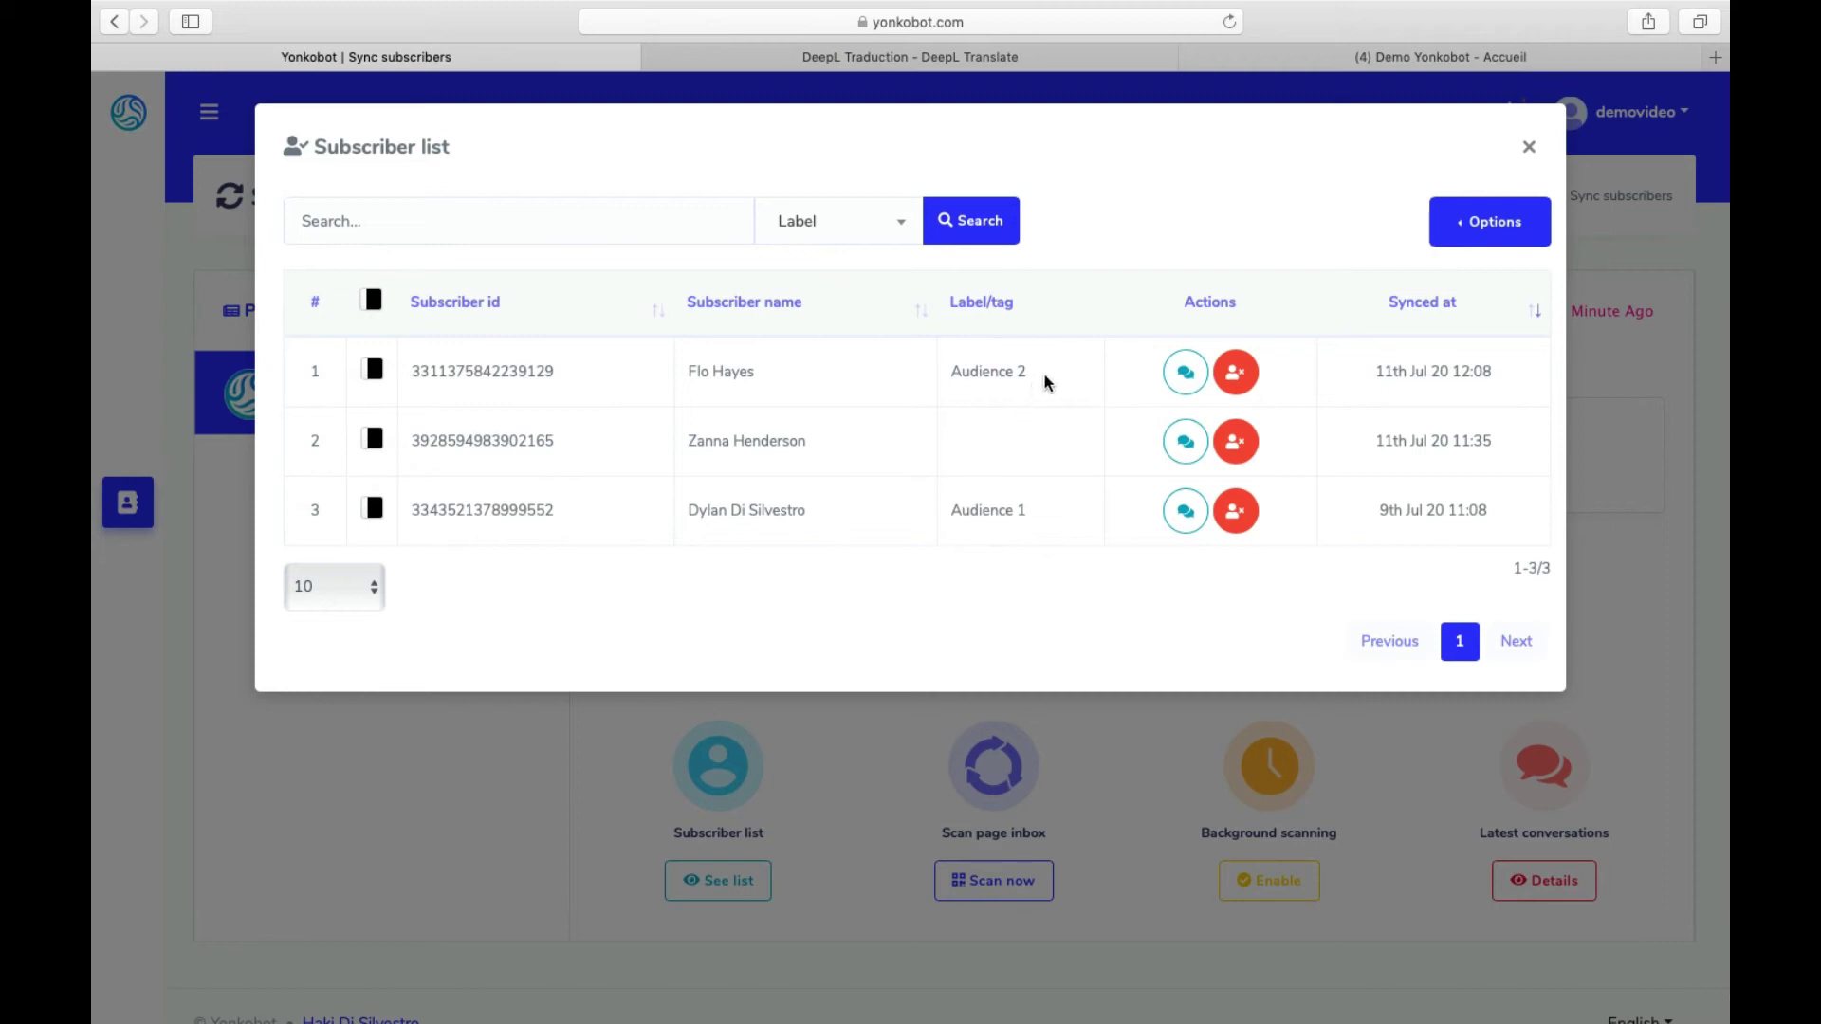
pyautogui.moveTo(1038, 373)
pyautogui.mouseDown()
pyautogui.moveTo(654, 365)
pyautogui.moveTo(1054, 343)
pyautogui.mouseUp()
pyautogui.click(1027, 442)
# Step: View the third subscriber's chat in the Facebook page inbox, close it, and open the Demo Yonkobot page's latest conversations
pyautogui.click(1191, 513)
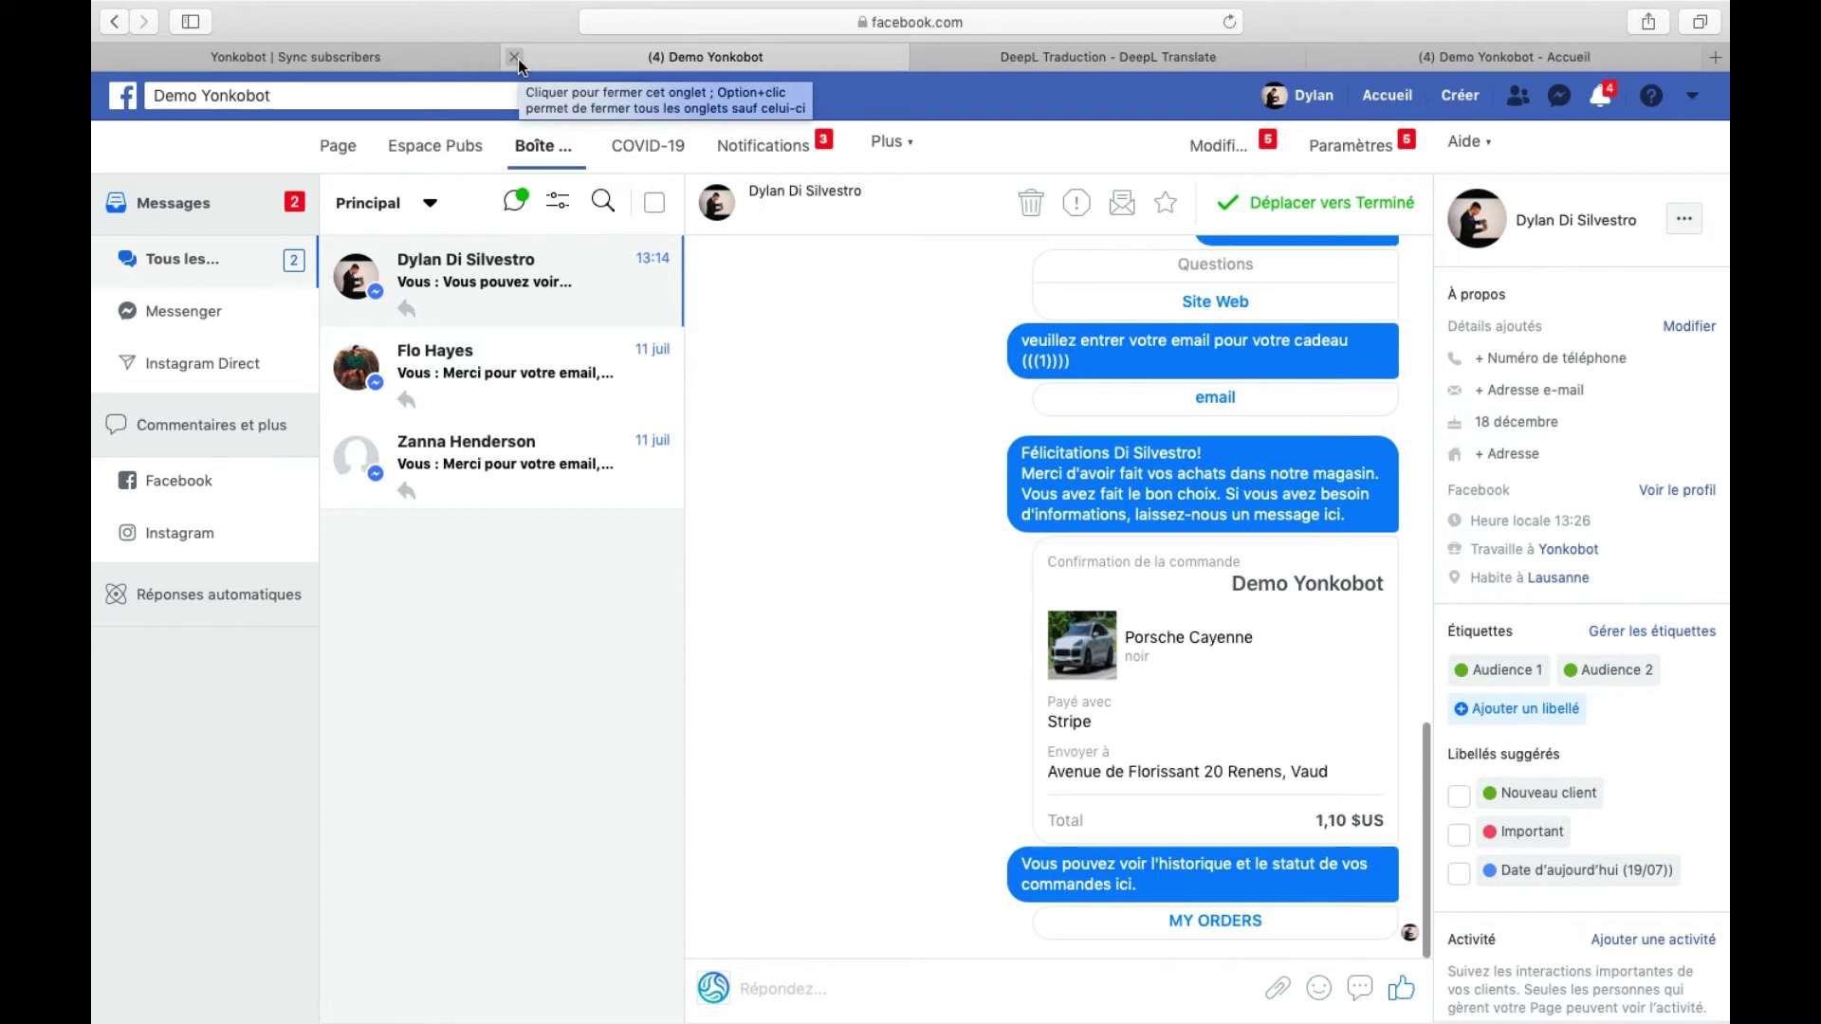
pyautogui.click(515, 58)
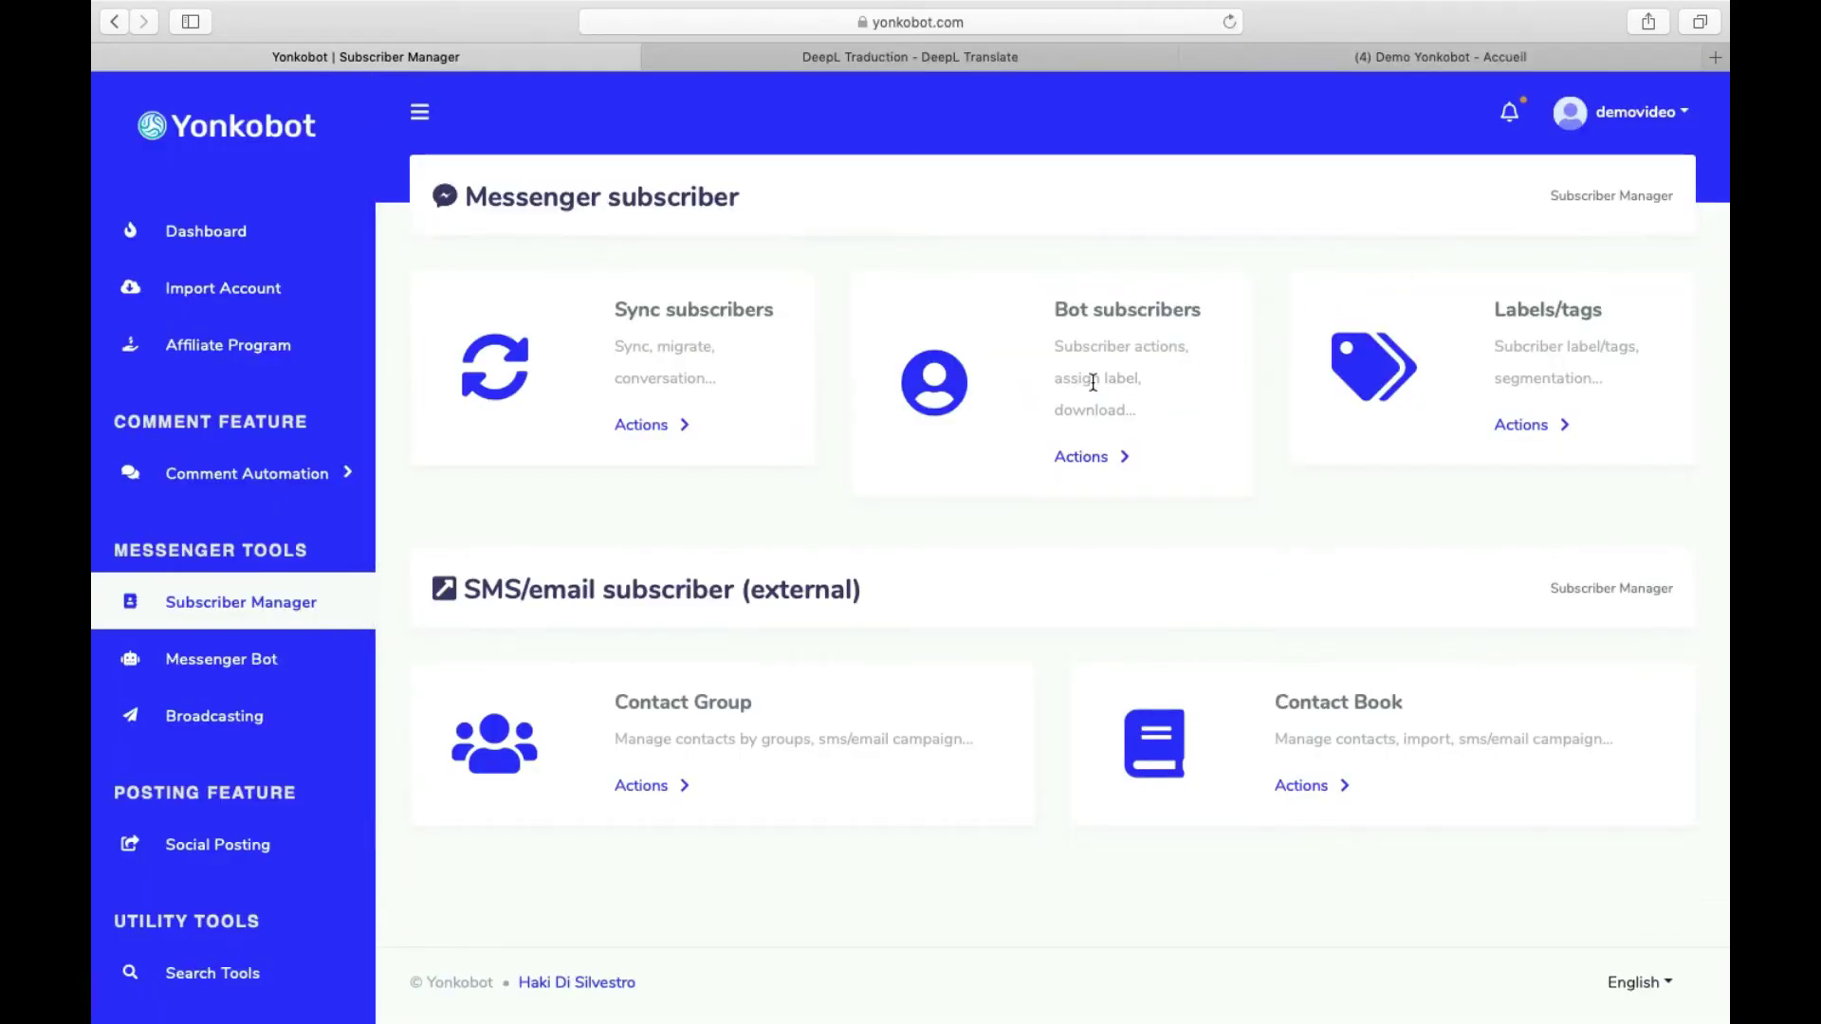
pyautogui.click(649, 424)
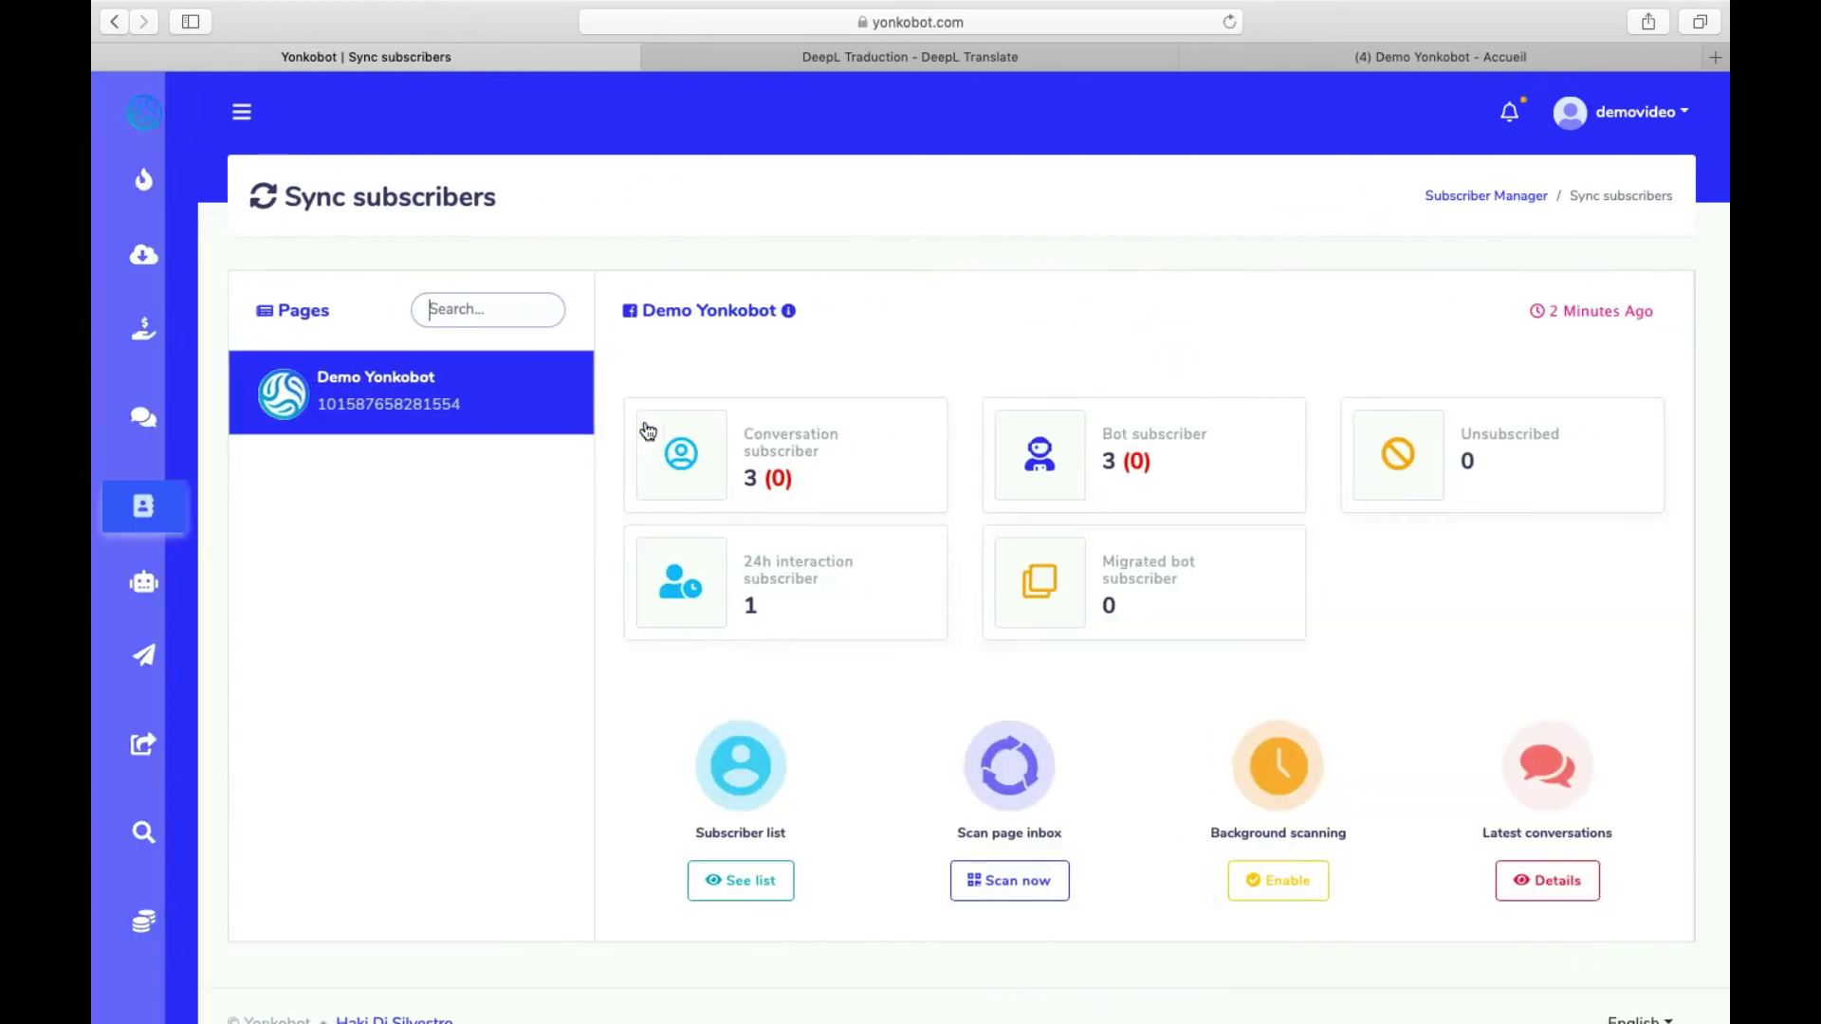
pyautogui.click(1560, 880)
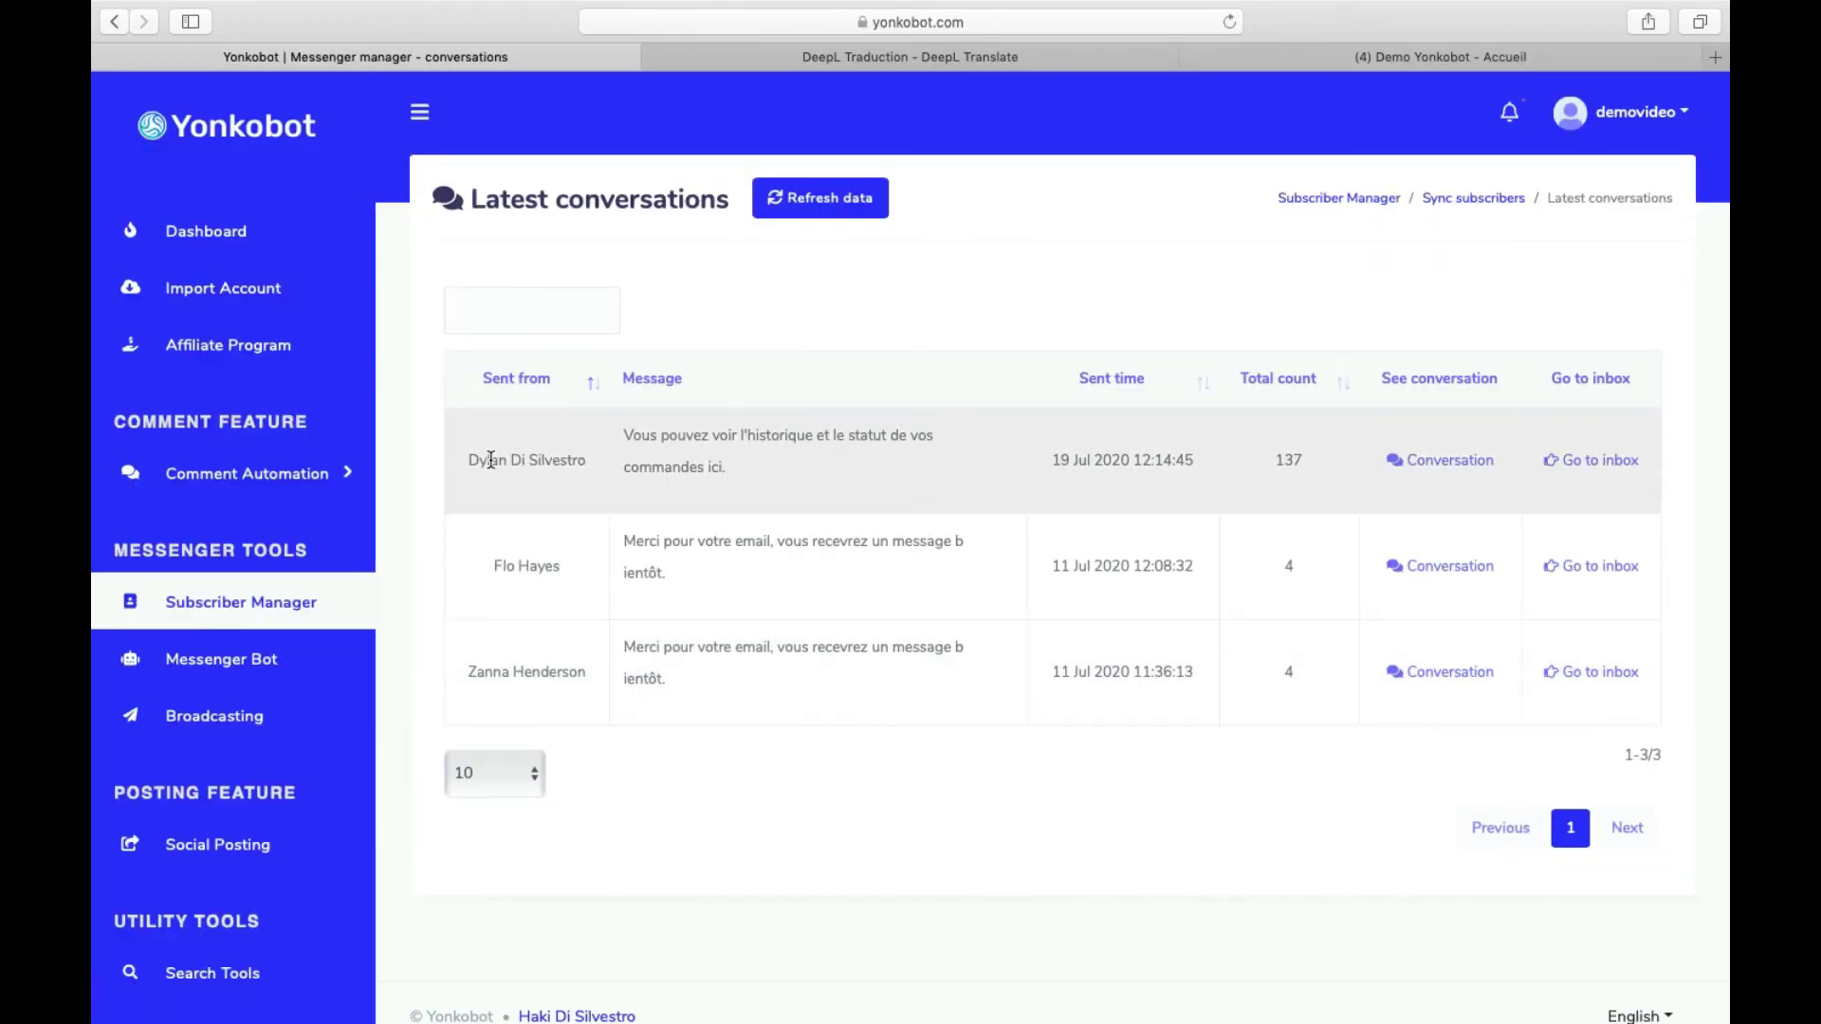
# Step: View the first sender's message history in the latest conversations list and close it
pyautogui.moveTo(471, 460); pyautogui.dragTo(652, 566)
pyautogui.click(669, 573)
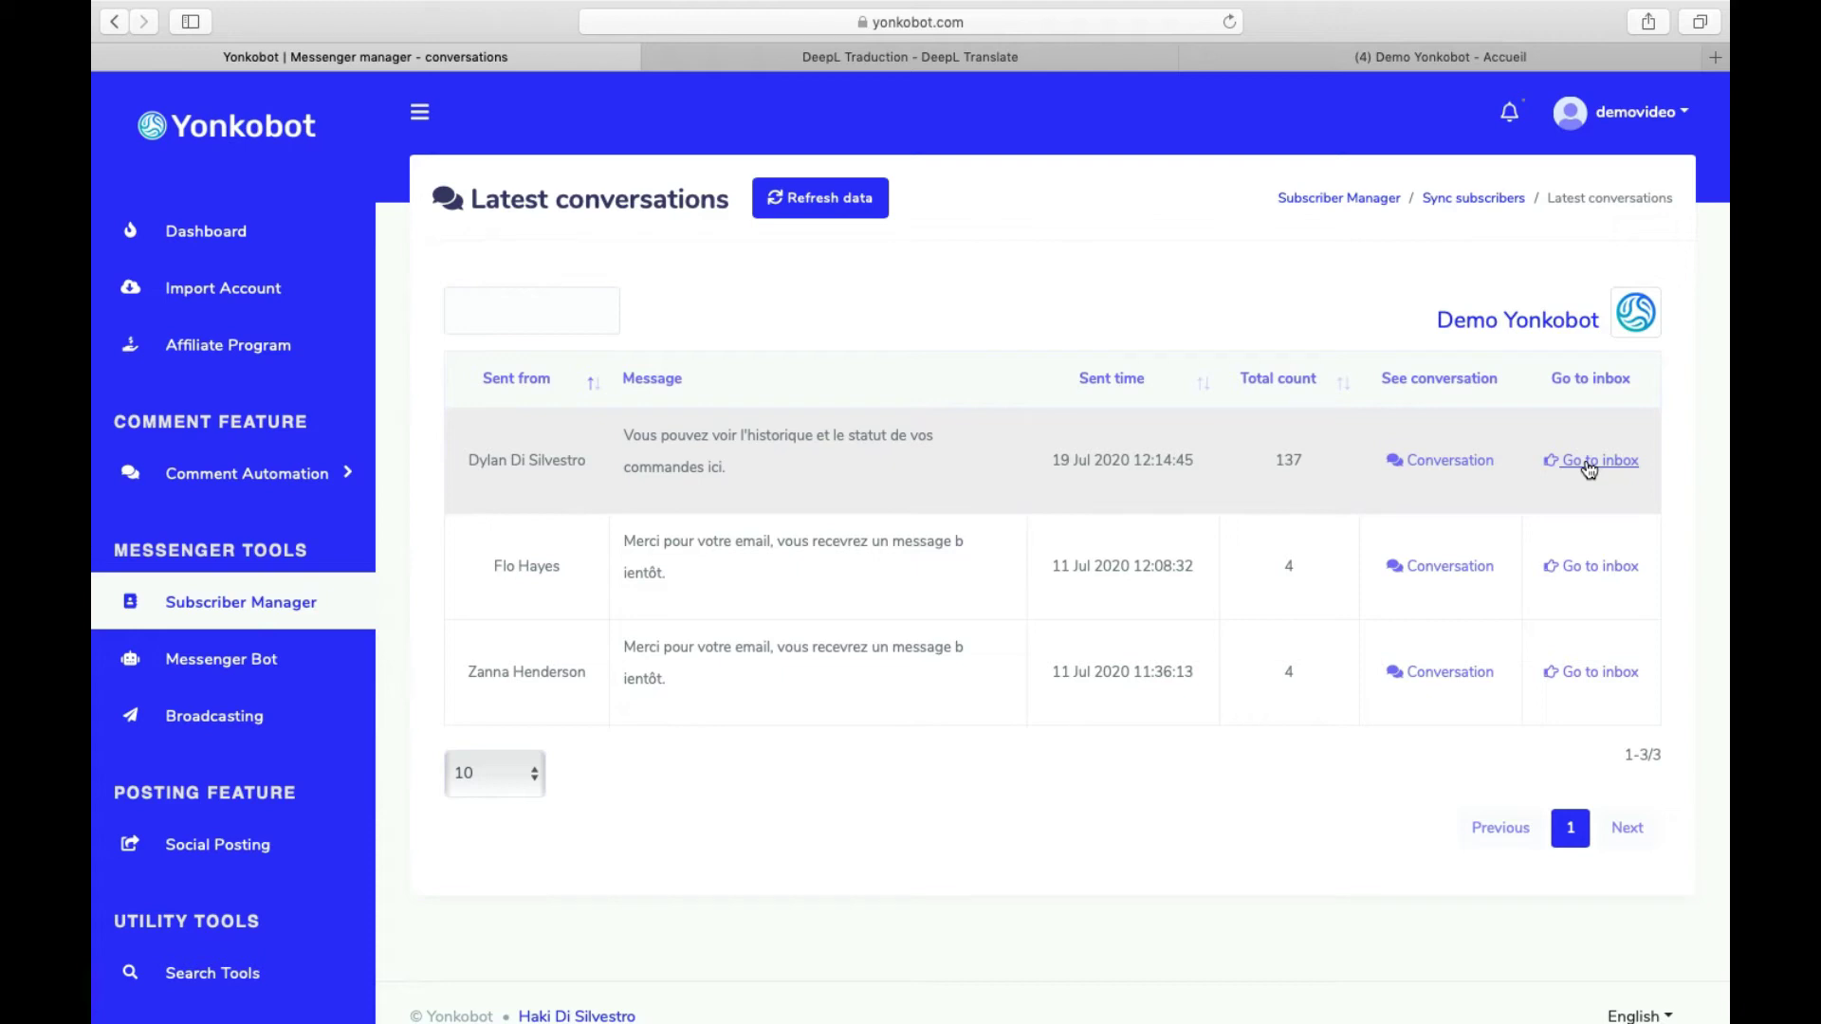
pyautogui.click(1438, 460)
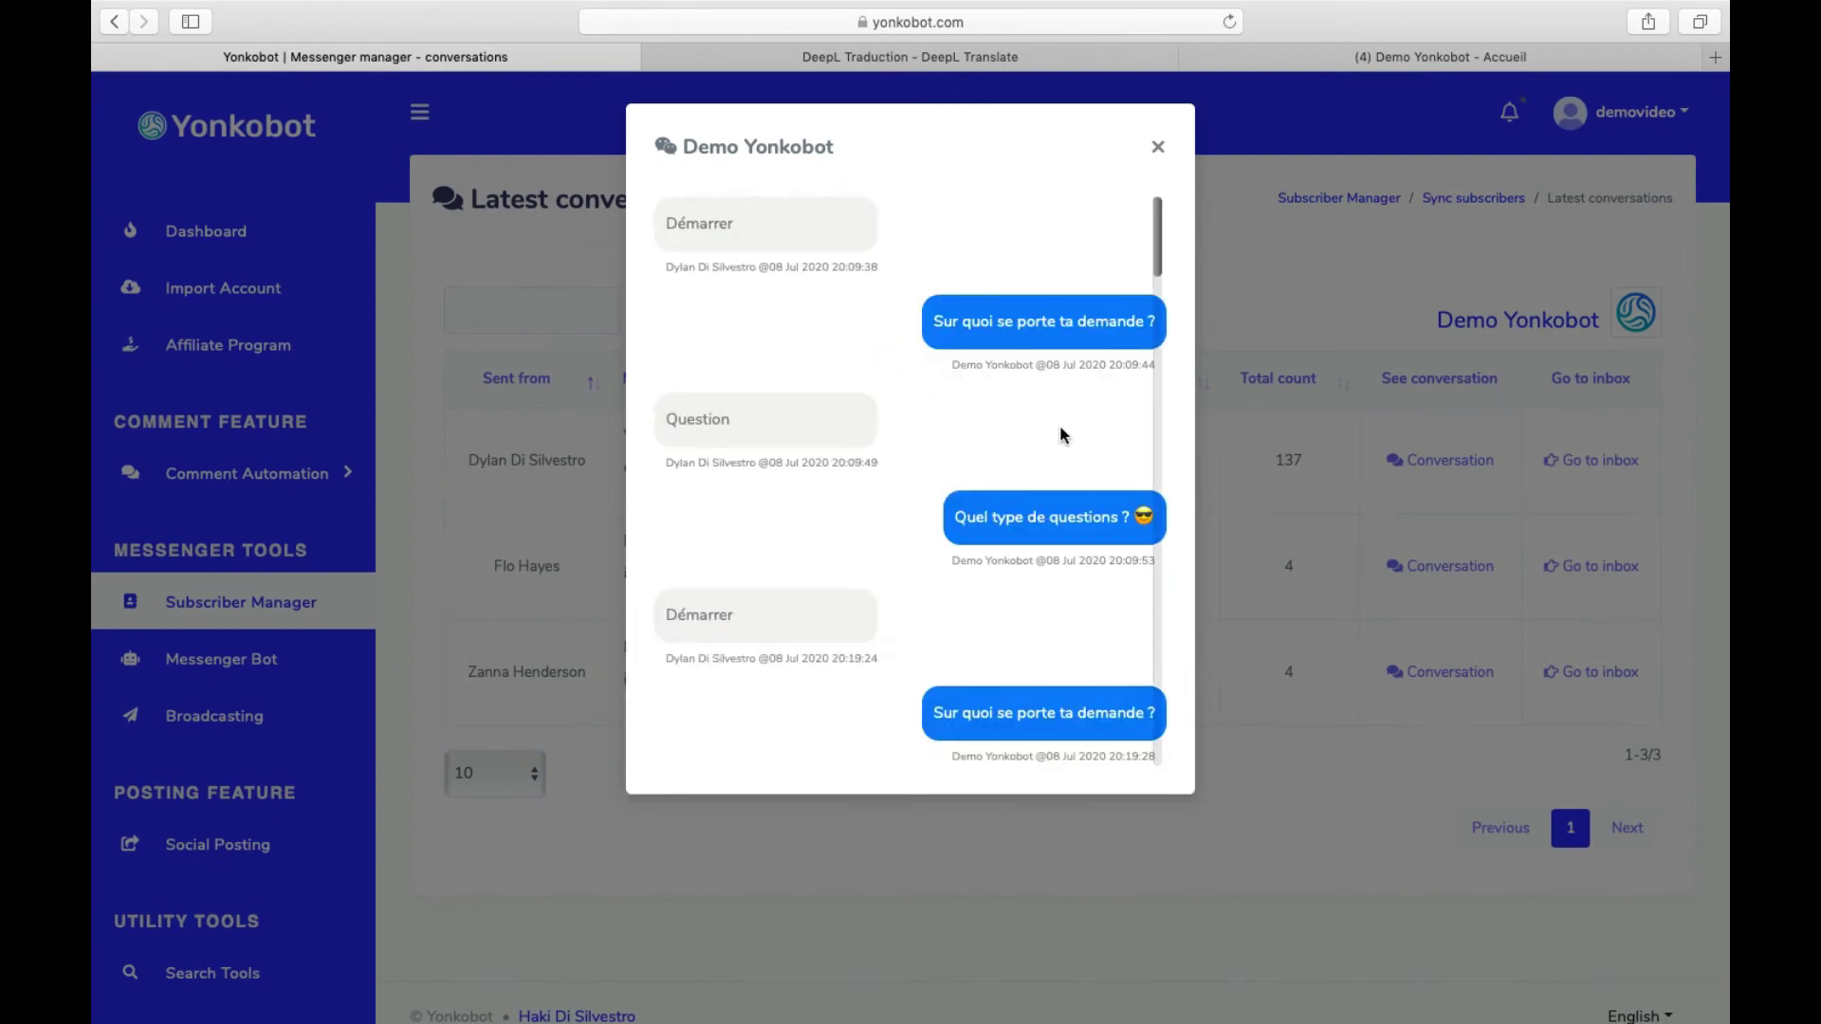
pyautogui.scroll(-3, 1057, 427)
pyautogui.scroll(-10, 1058, 430)
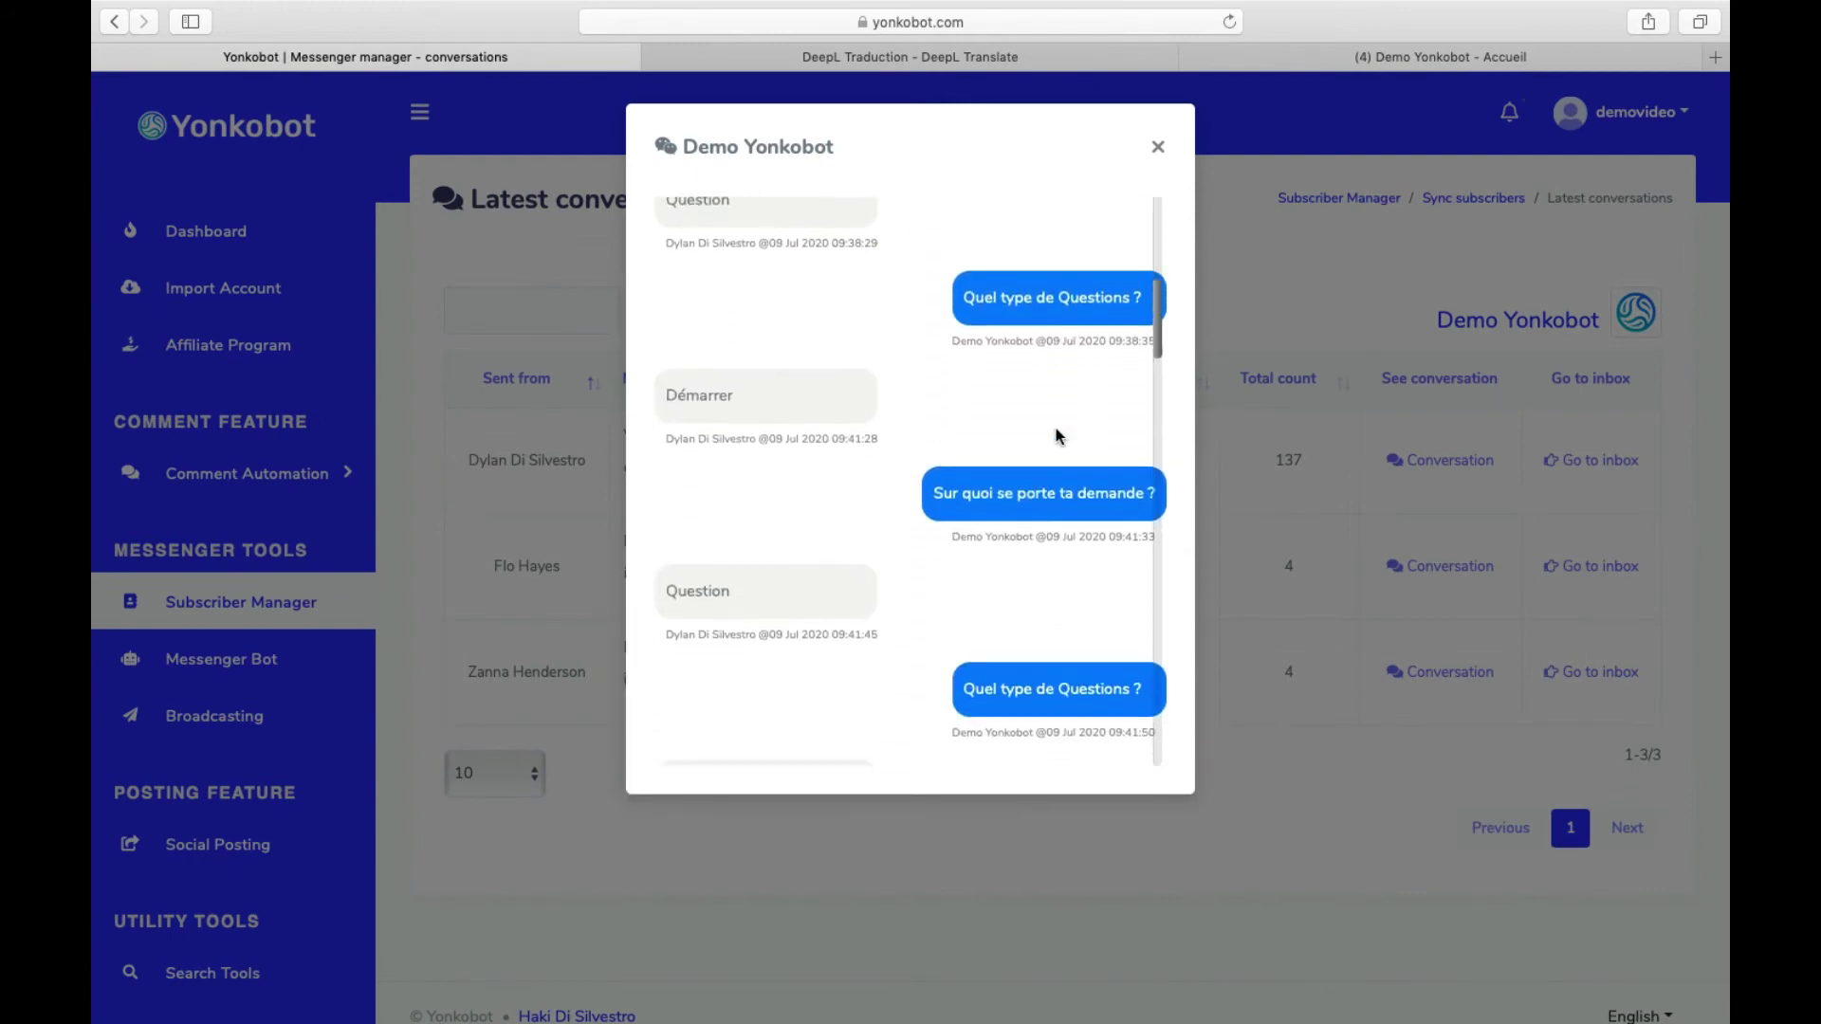
pyautogui.click(1158, 145)
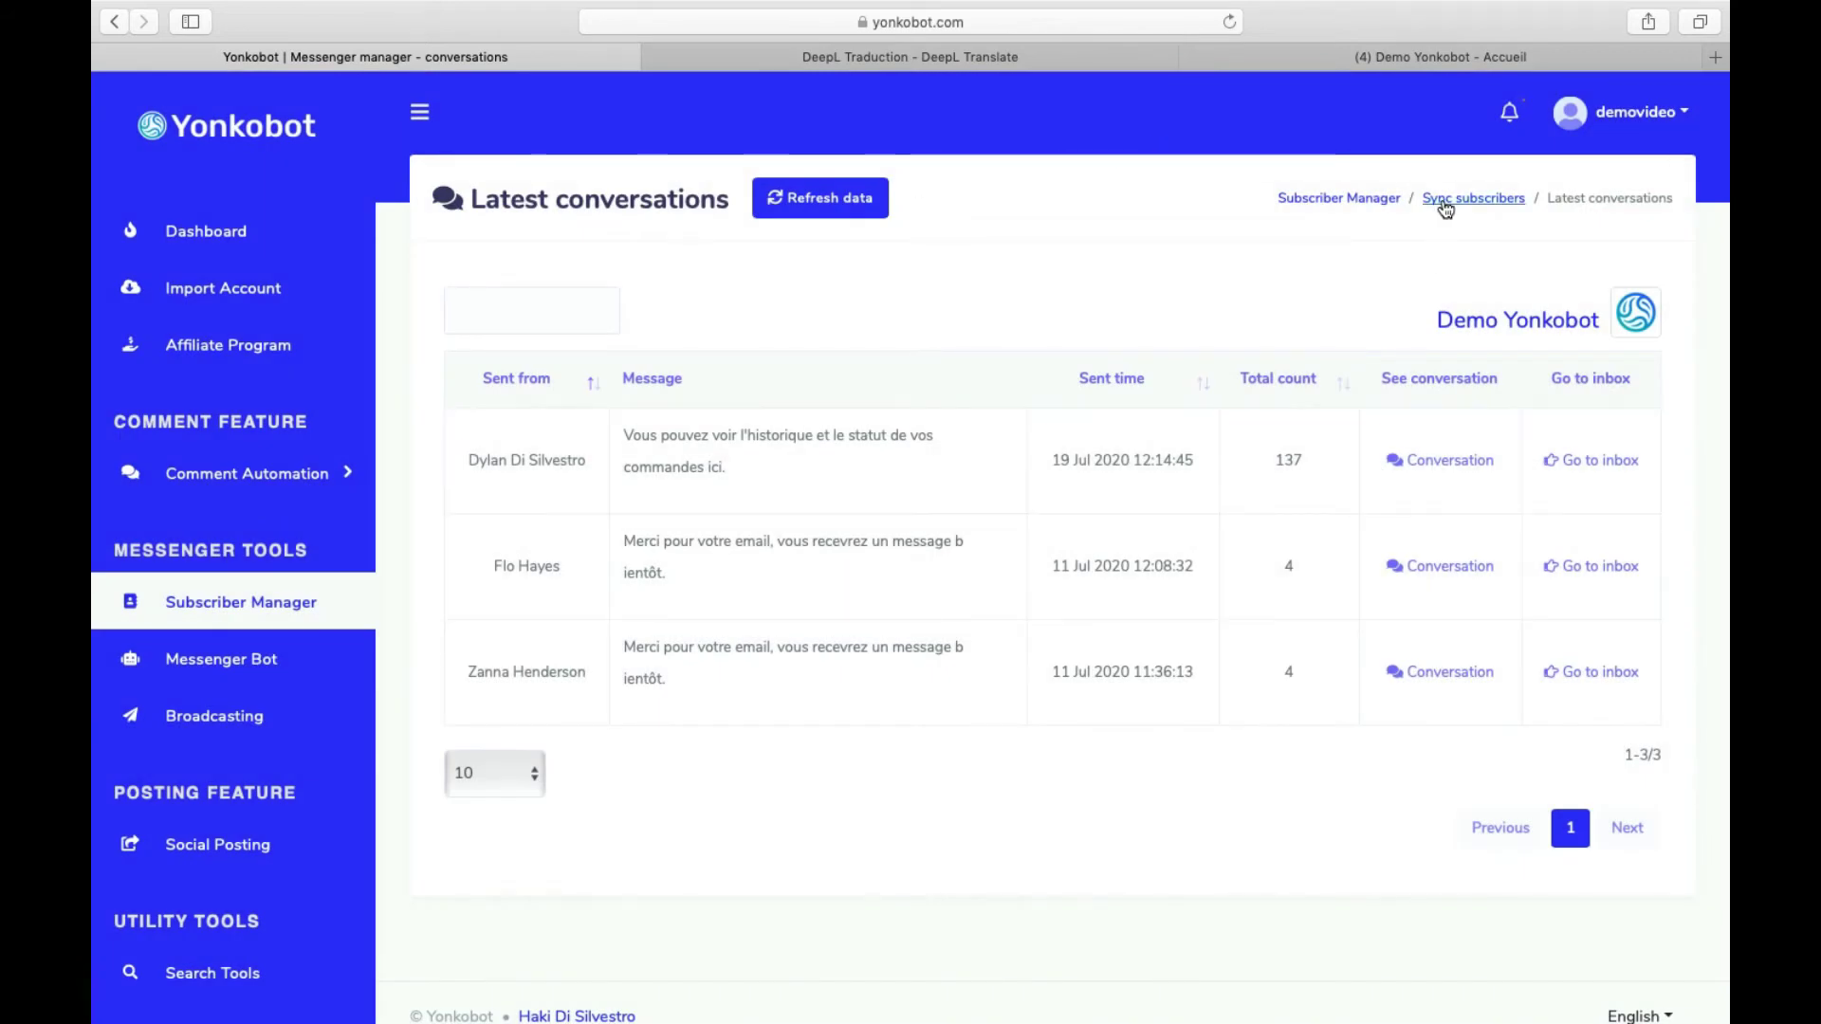
# Step: Return to the Subscriber Manager, open the Demo Yonkobot page's subscriber list under Sync subscribers and check its available options
pyautogui.click(1331, 203)
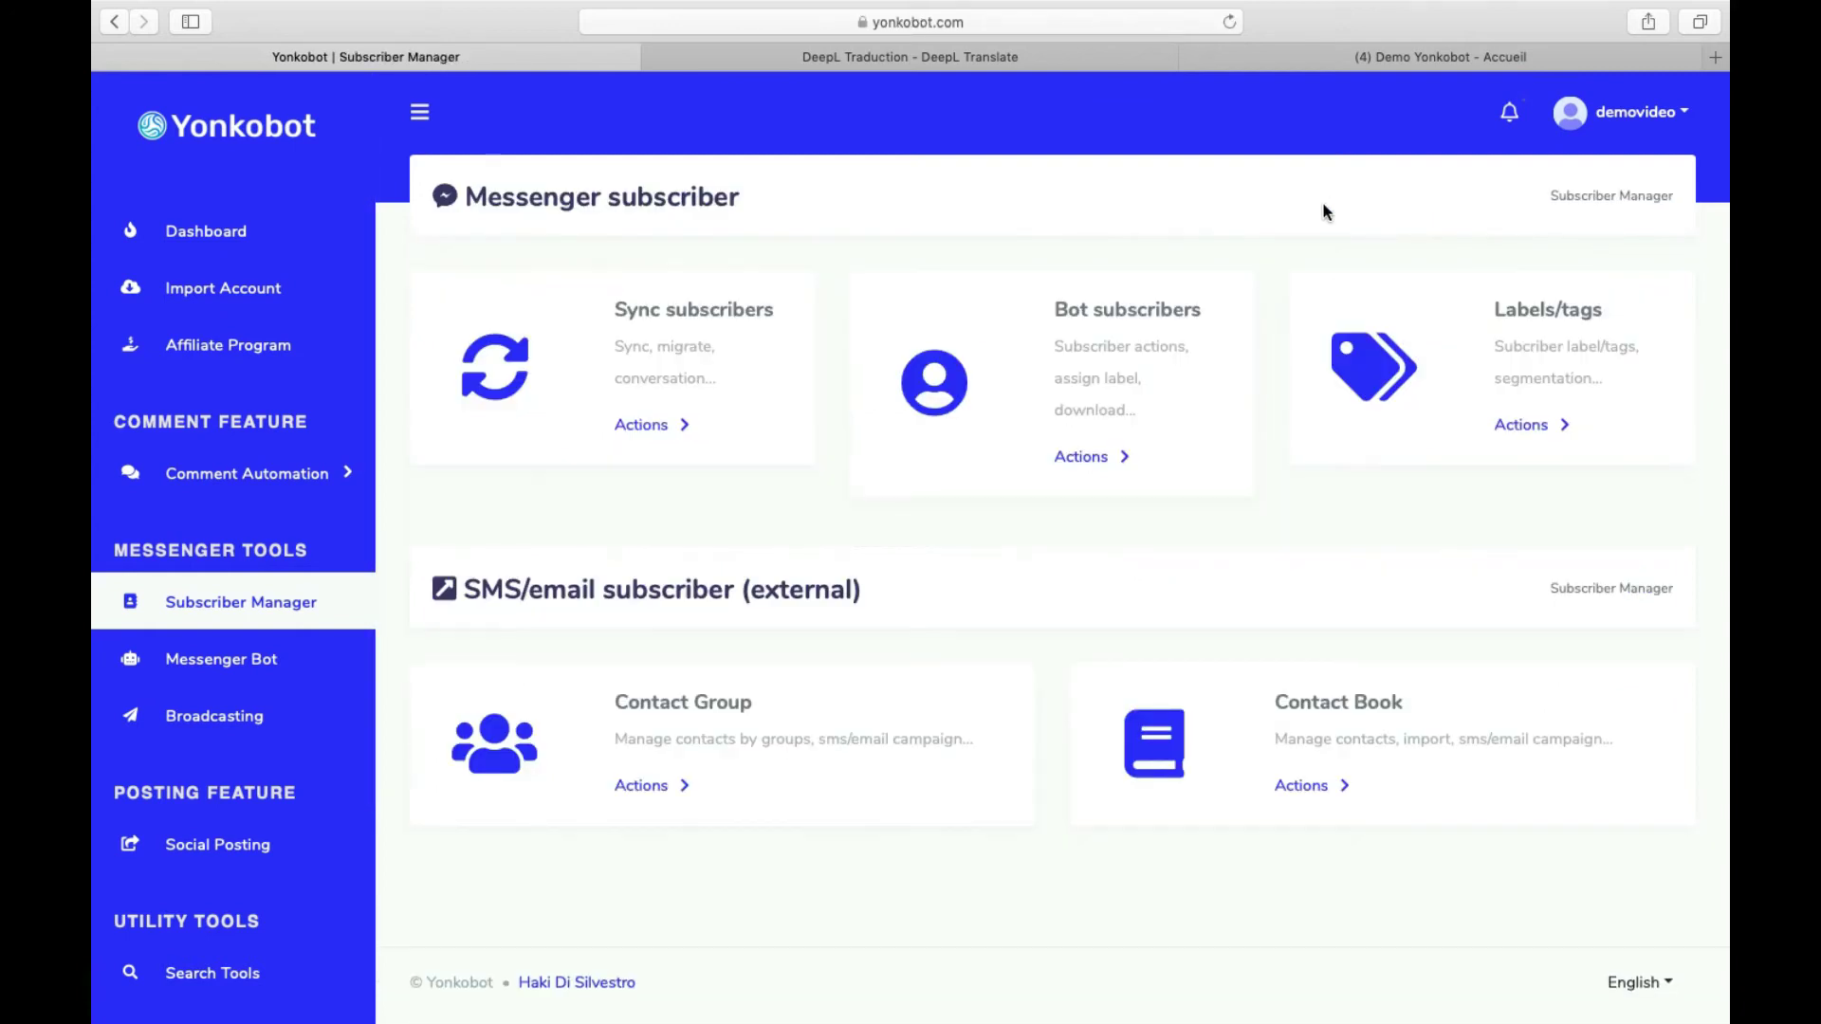
pyautogui.click(1086, 456)
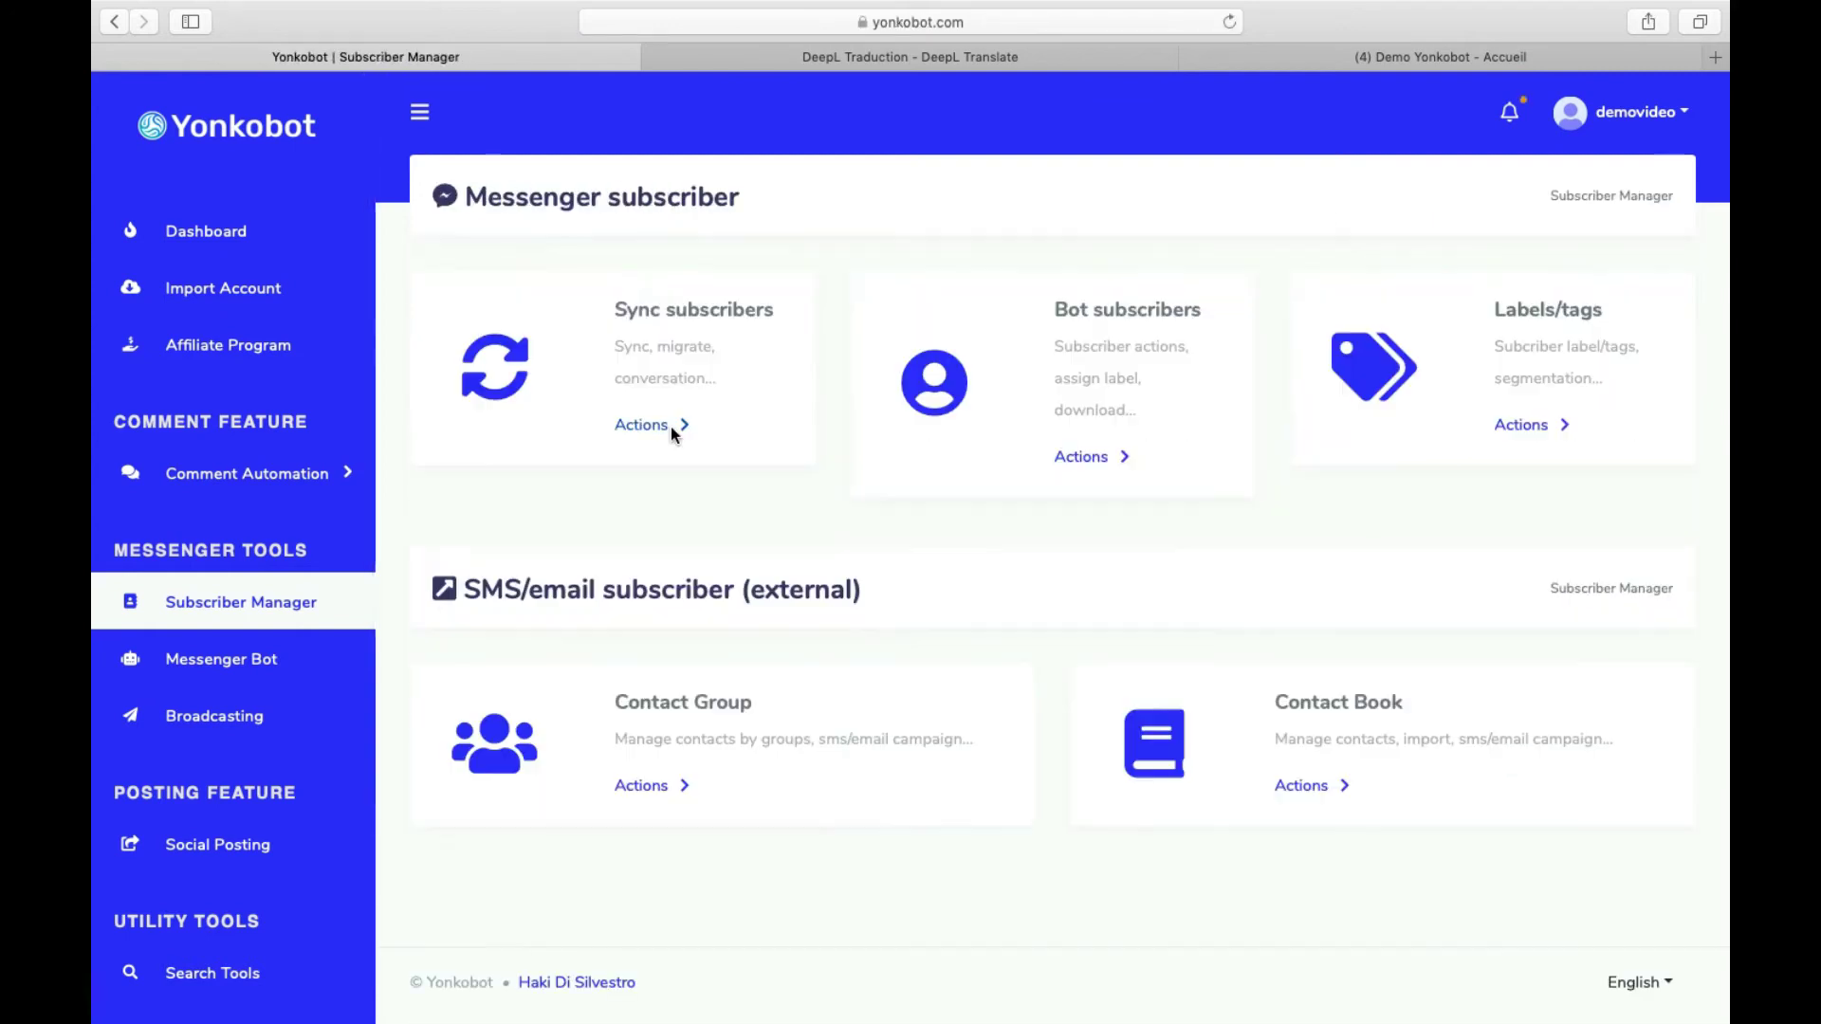
pyautogui.click(670, 427)
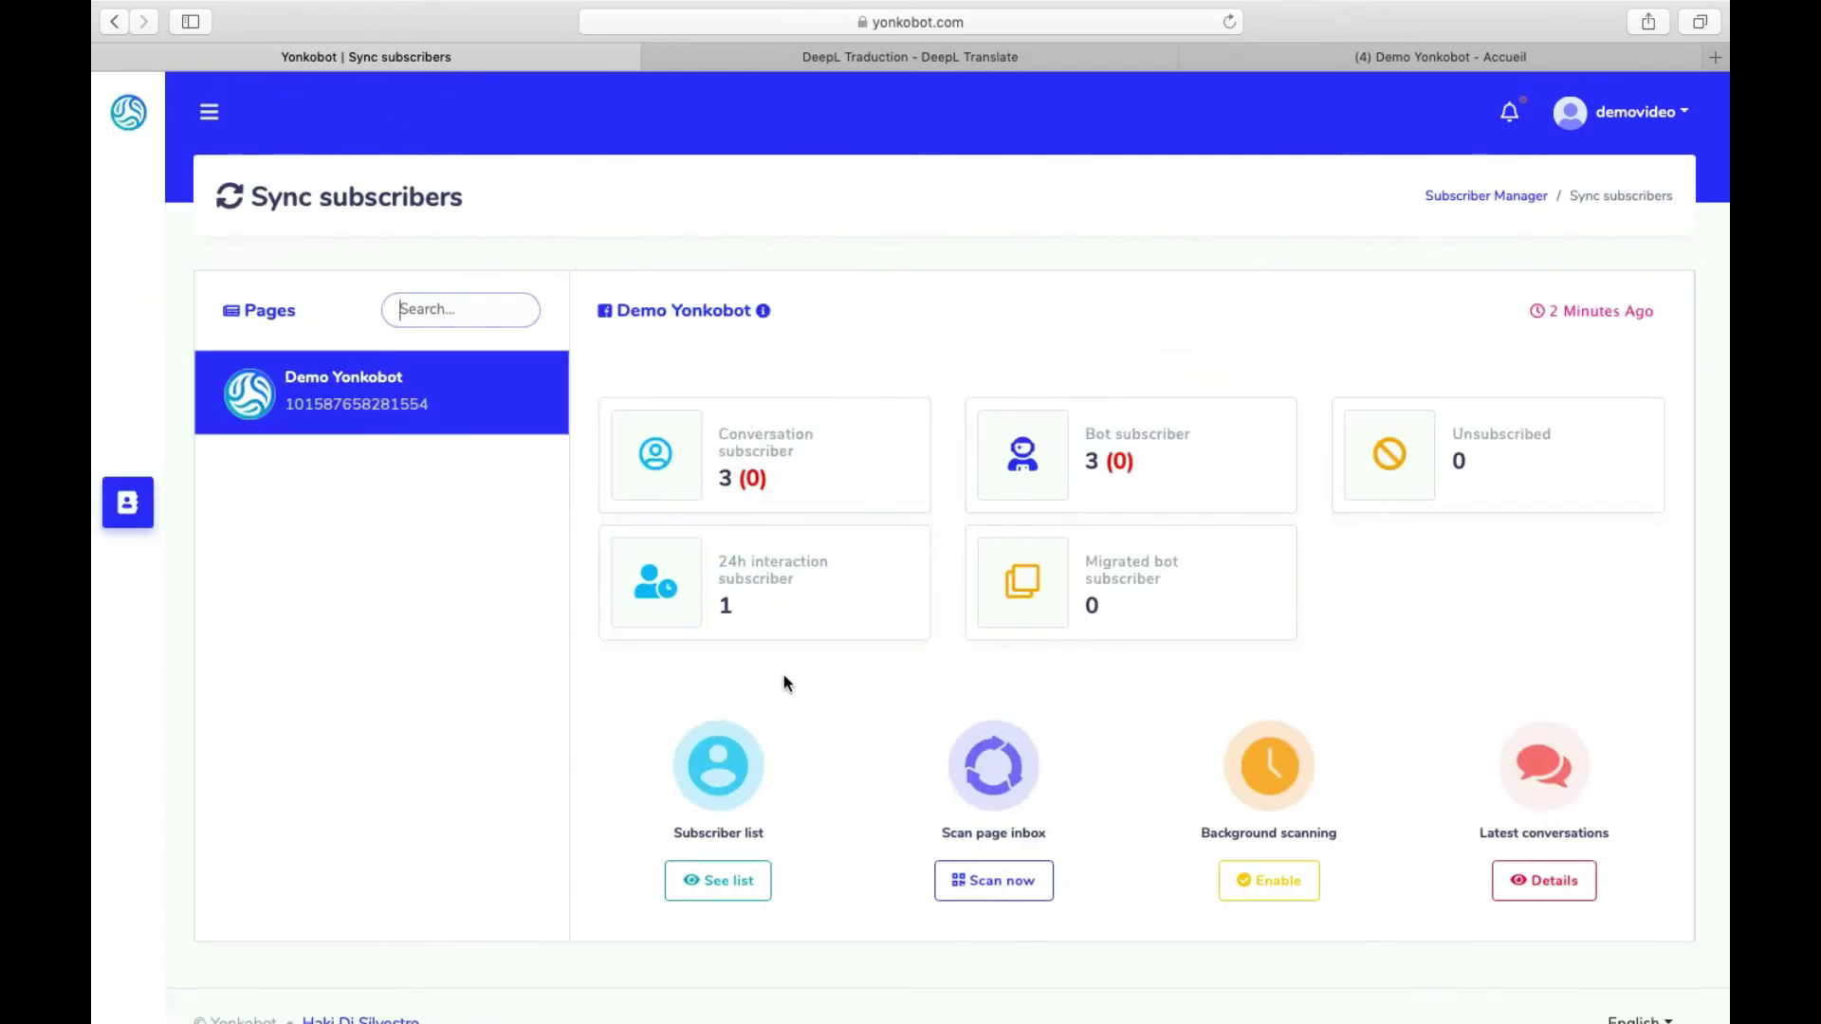
pyautogui.click(709, 878)
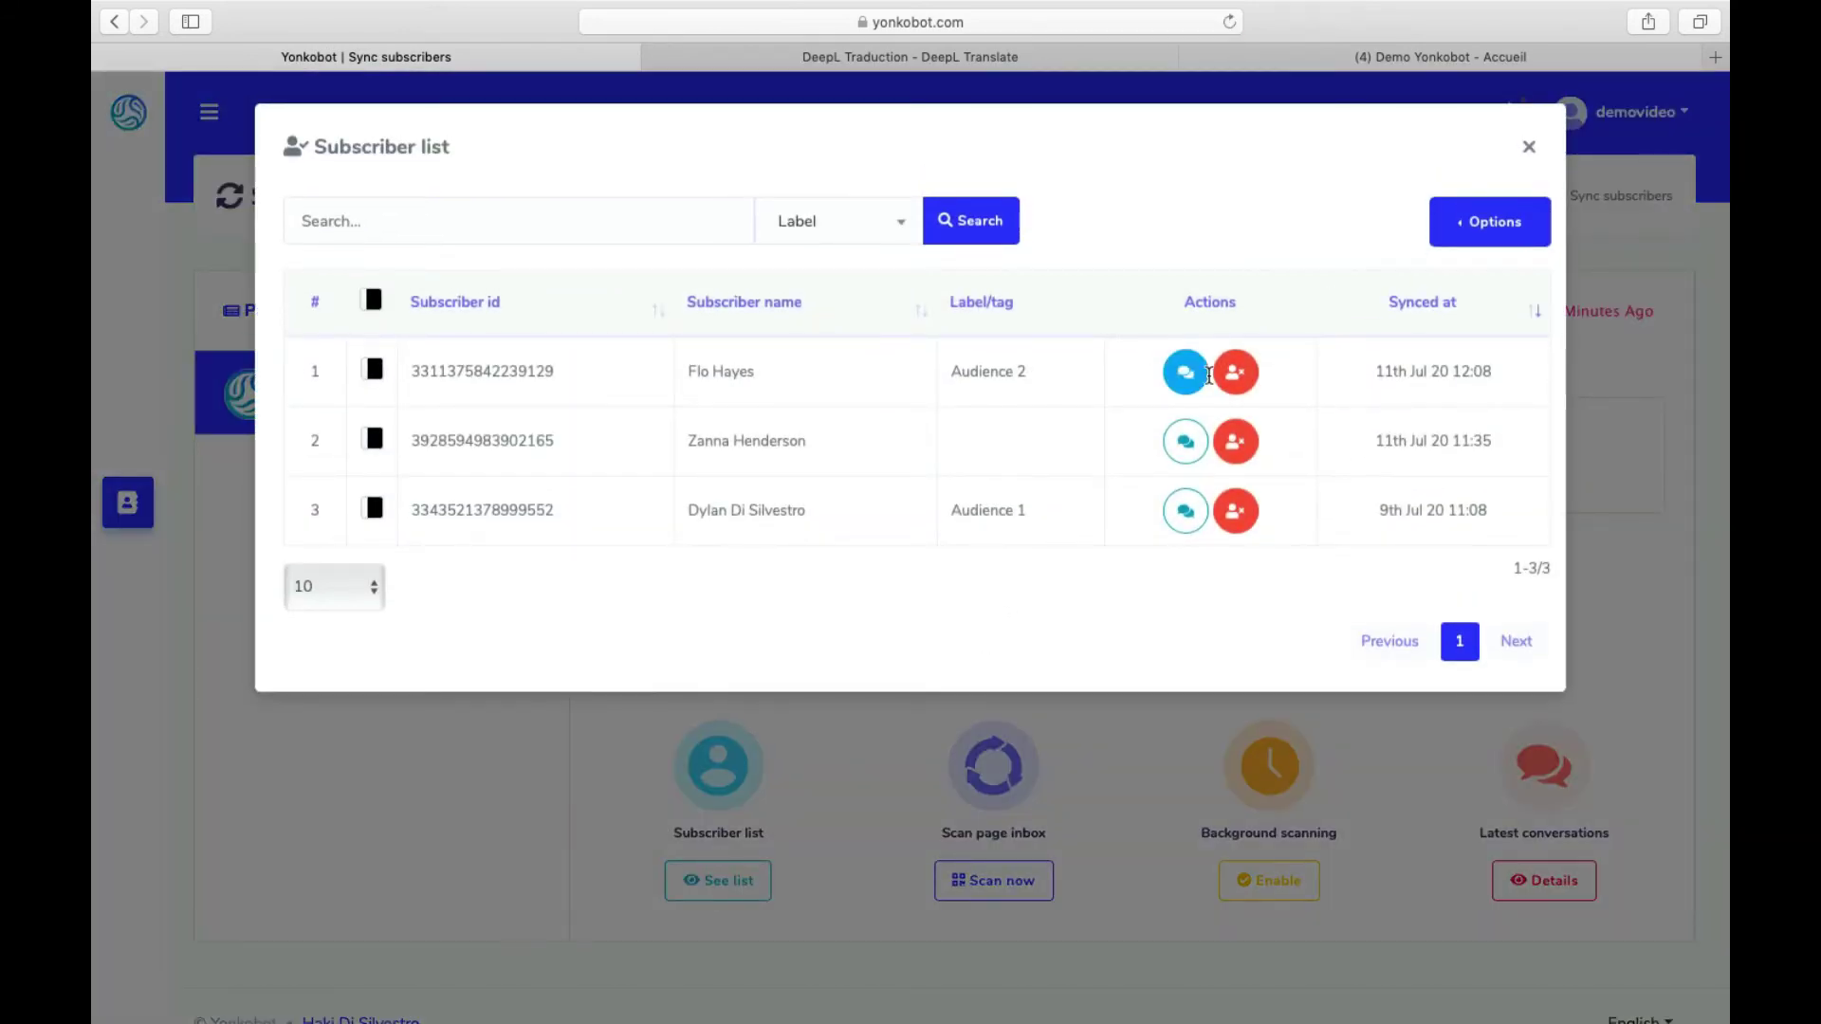
pyautogui.click(1469, 224)
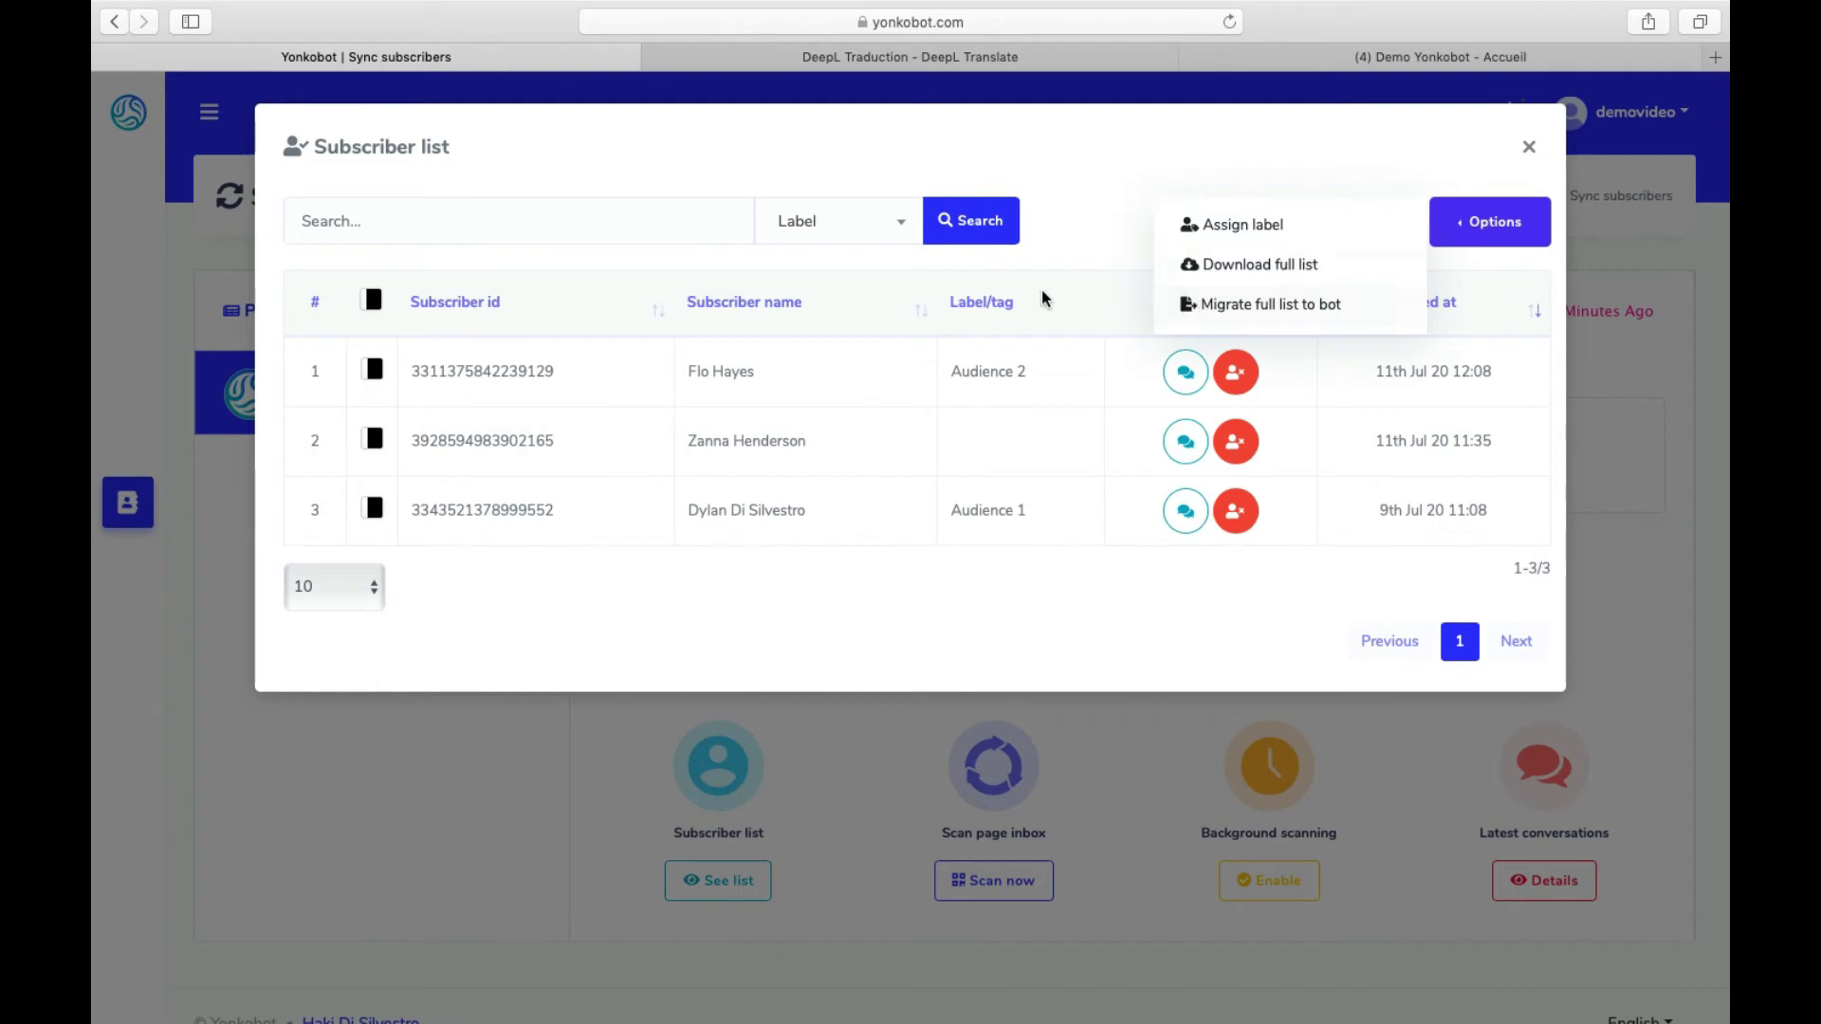
pyautogui.click(1069, 231)
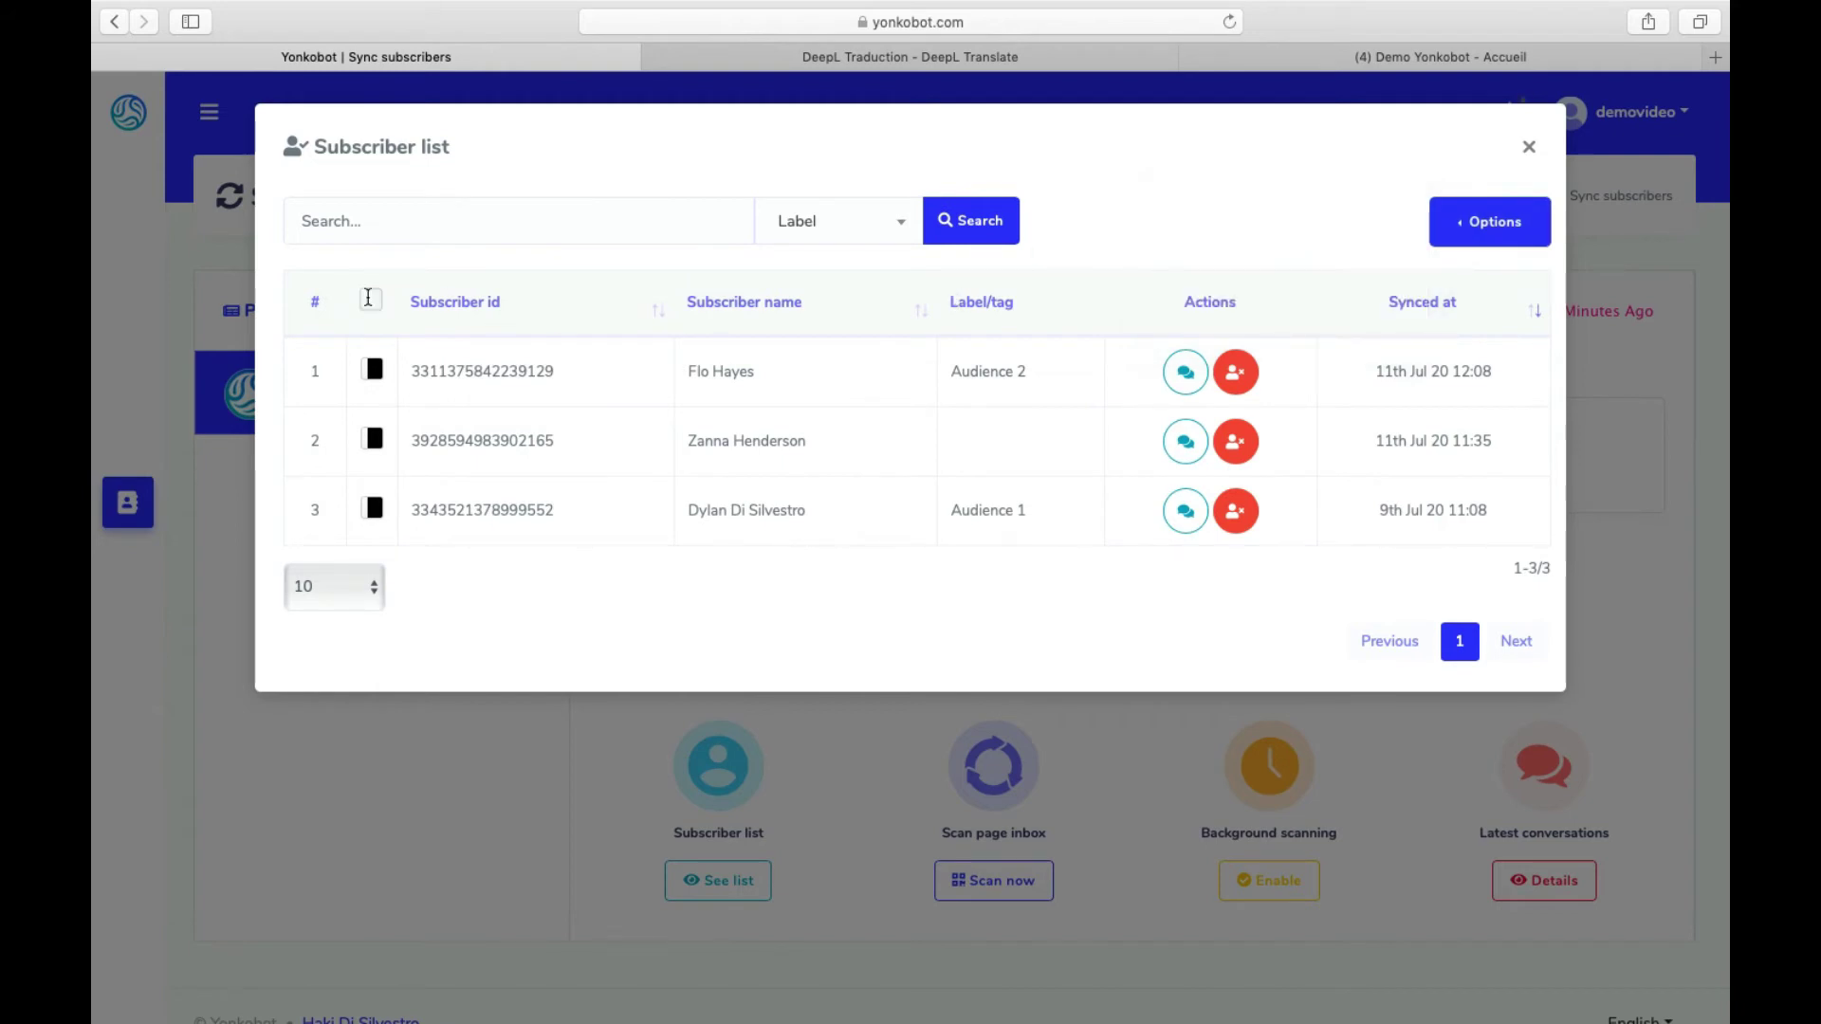
# Step: Select all subscribers in the list, migrate the full list to bot, and close the subscriber list
pyautogui.click(370, 300)
pyautogui.click(1478, 233)
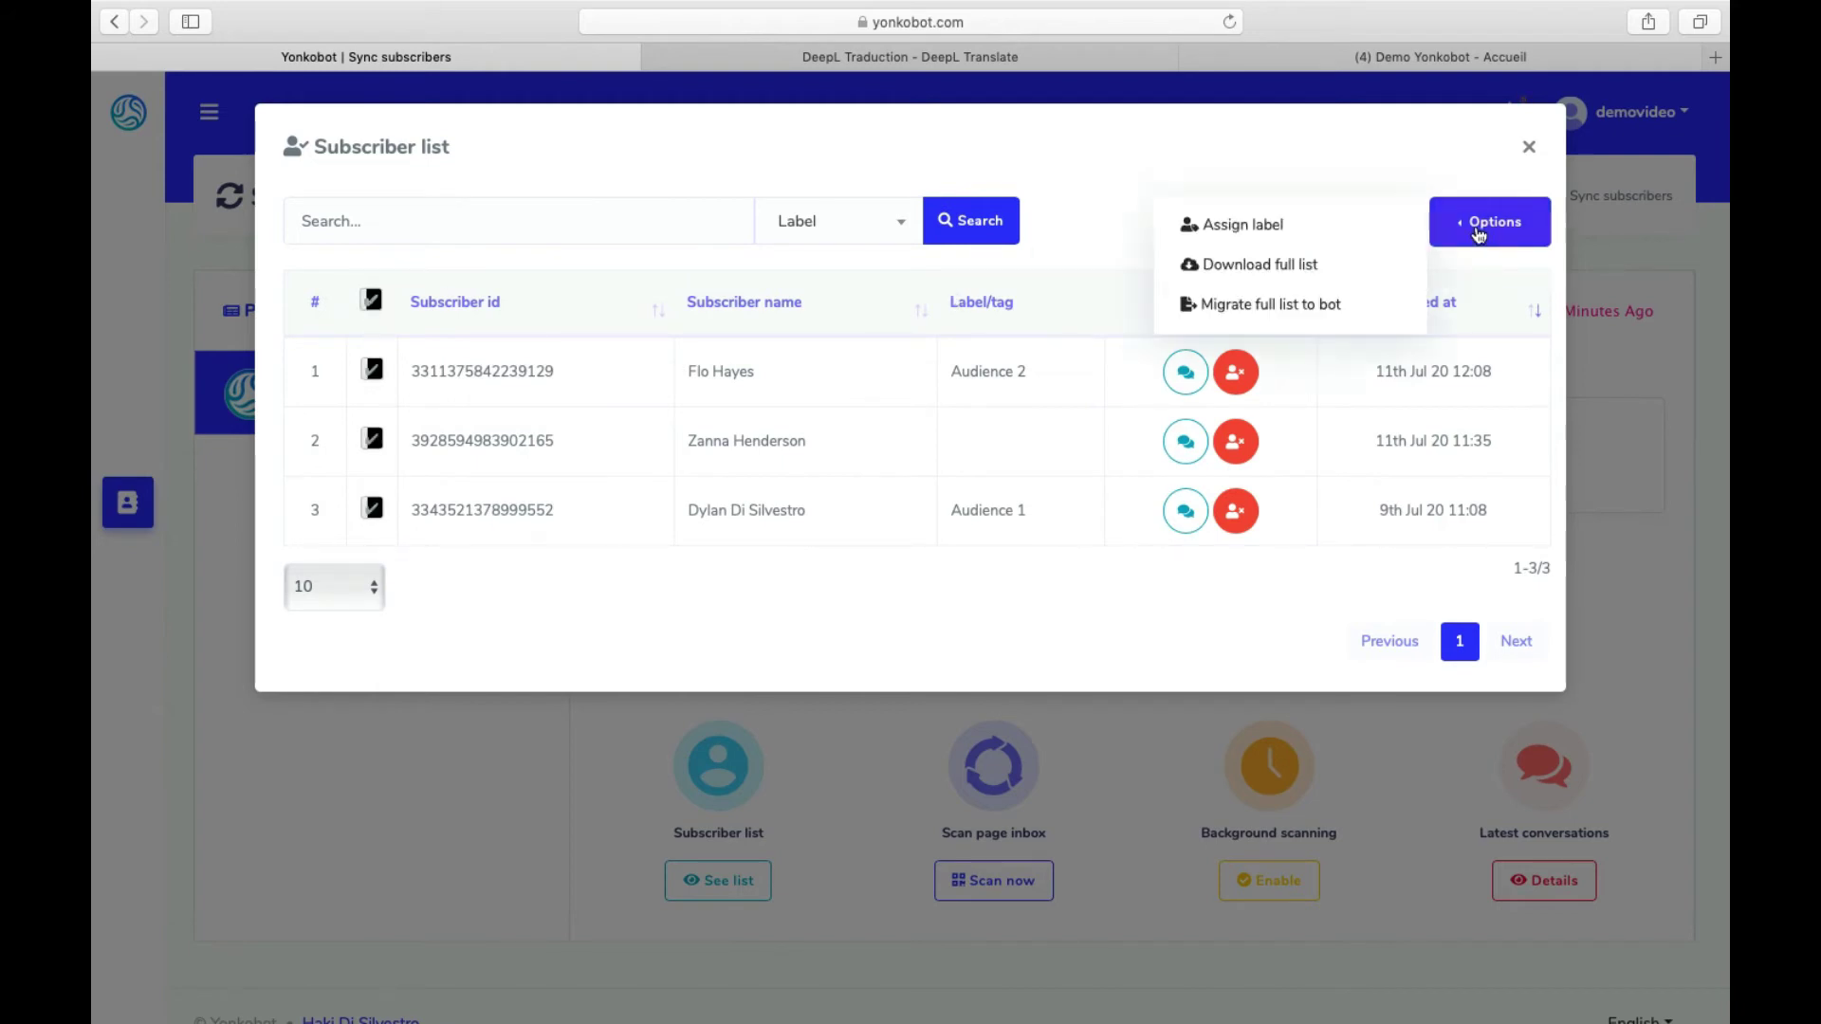
pyautogui.click(1323, 304)
pyautogui.click(993, 715)
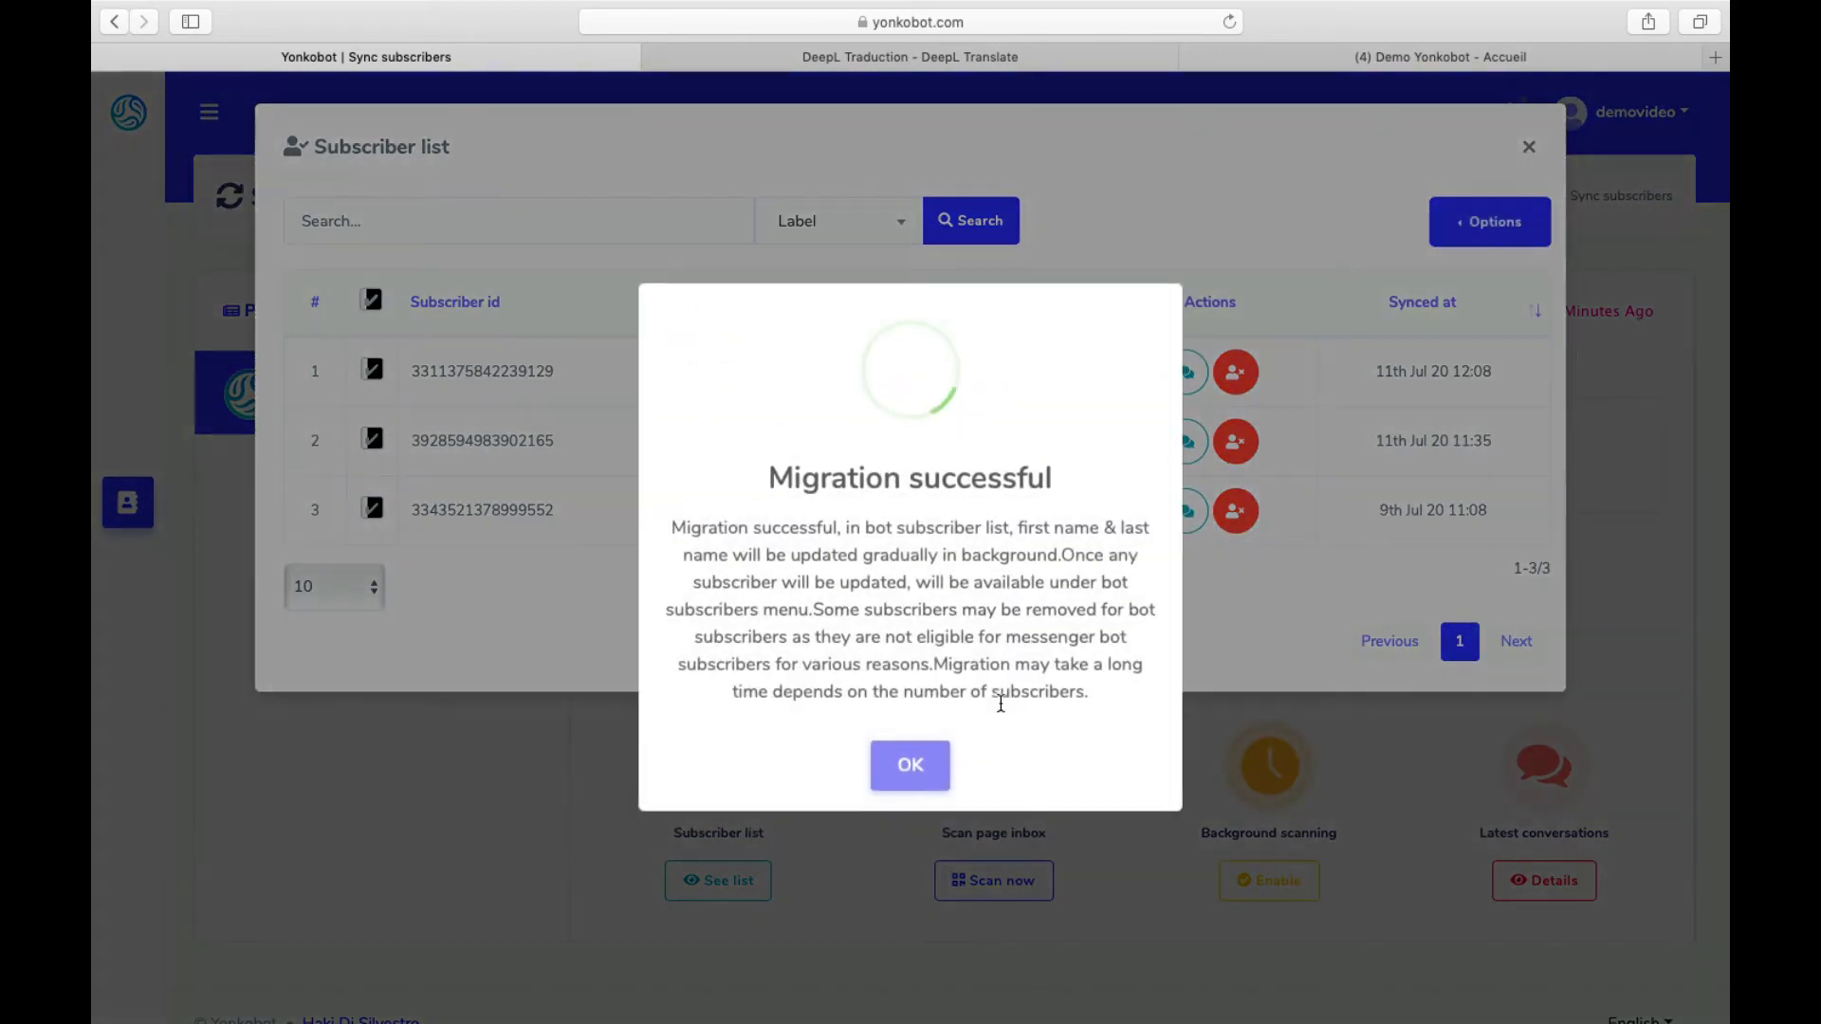
pyautogui.click(894, 776)
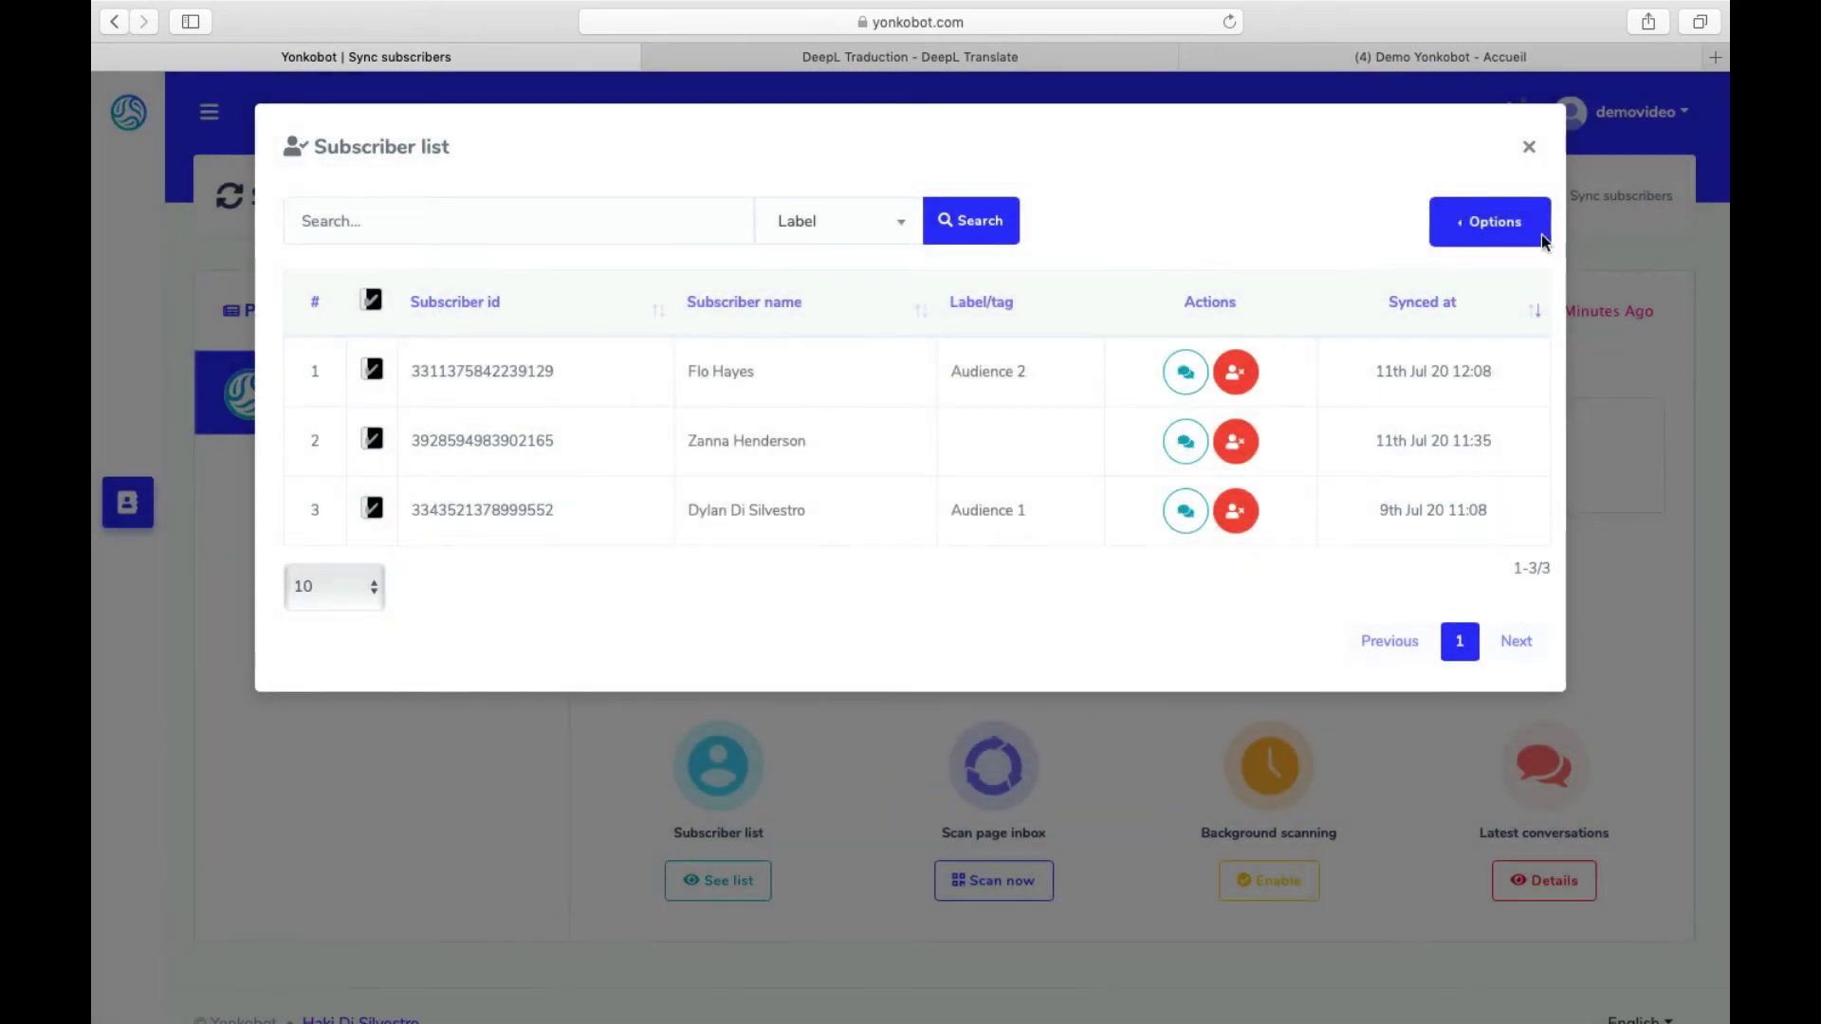
pyautogui.click(1529, 146)
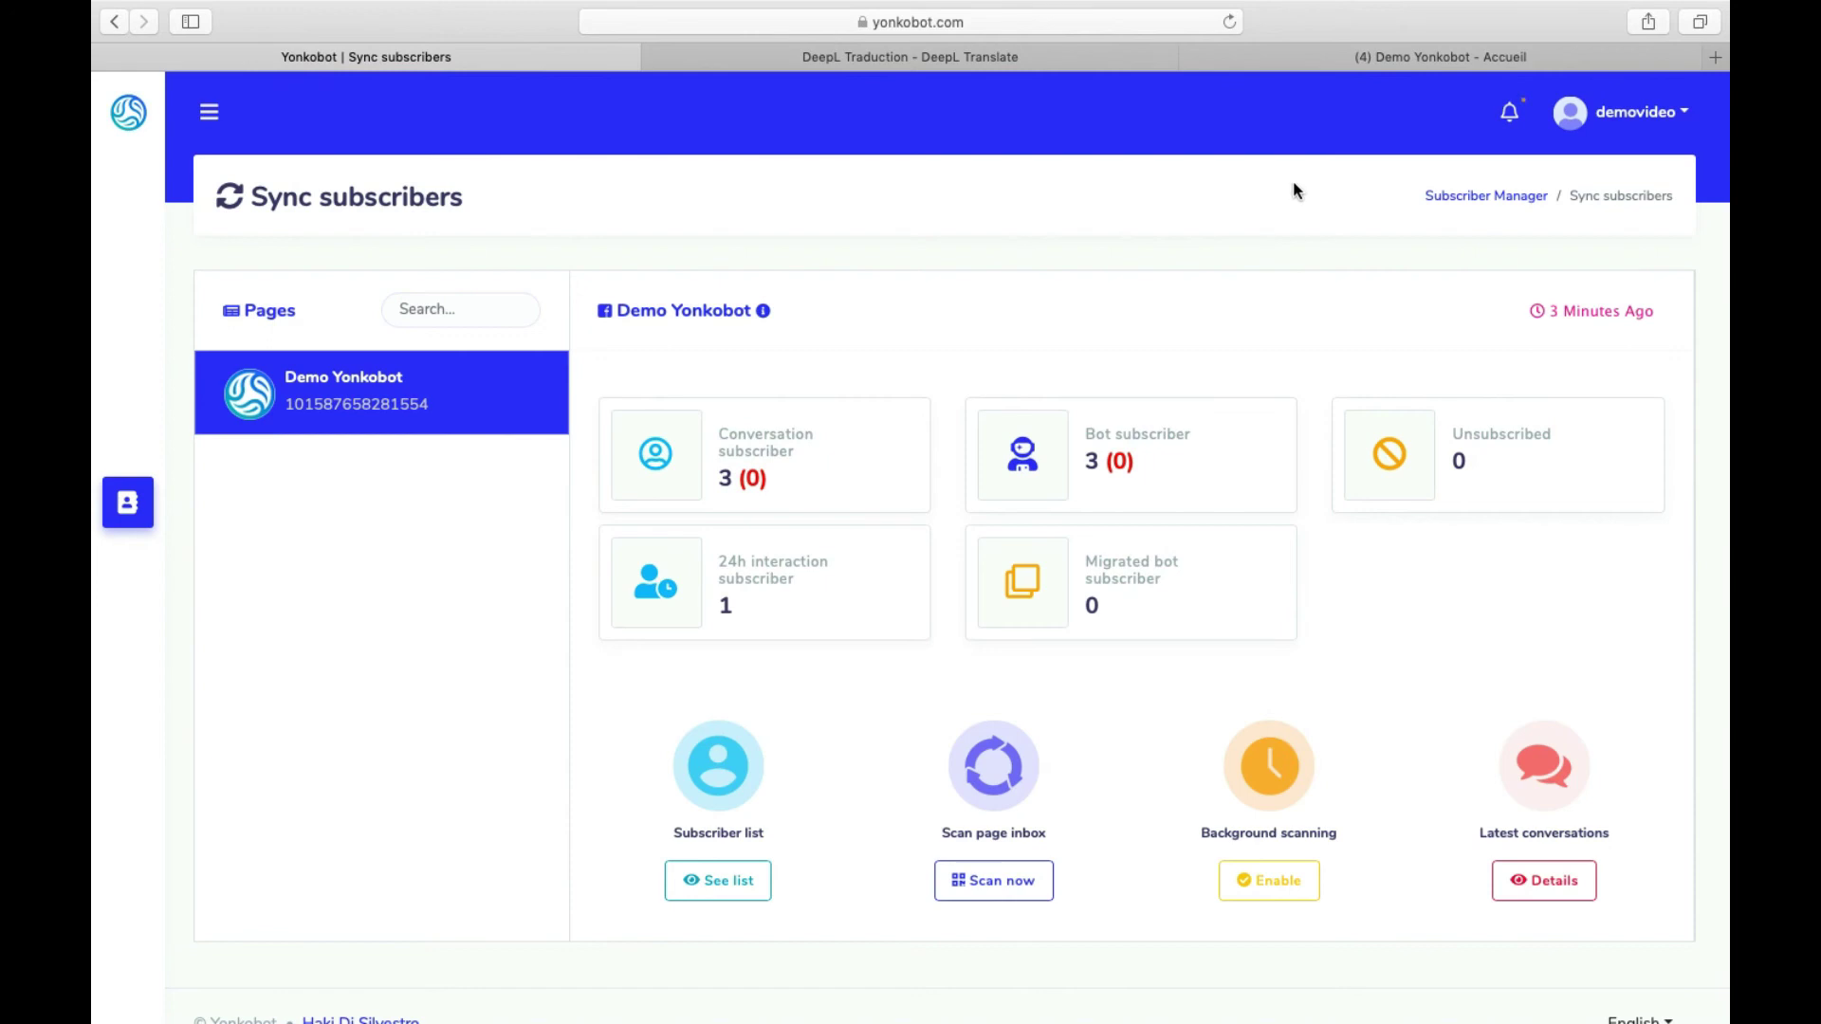
# Step: Check the migrated bot subscriber figure on the sync page and reopen the page's latest conversations
pyautogui.moveTo(1145, 602); pyautogui.dragTo(1030, 539)
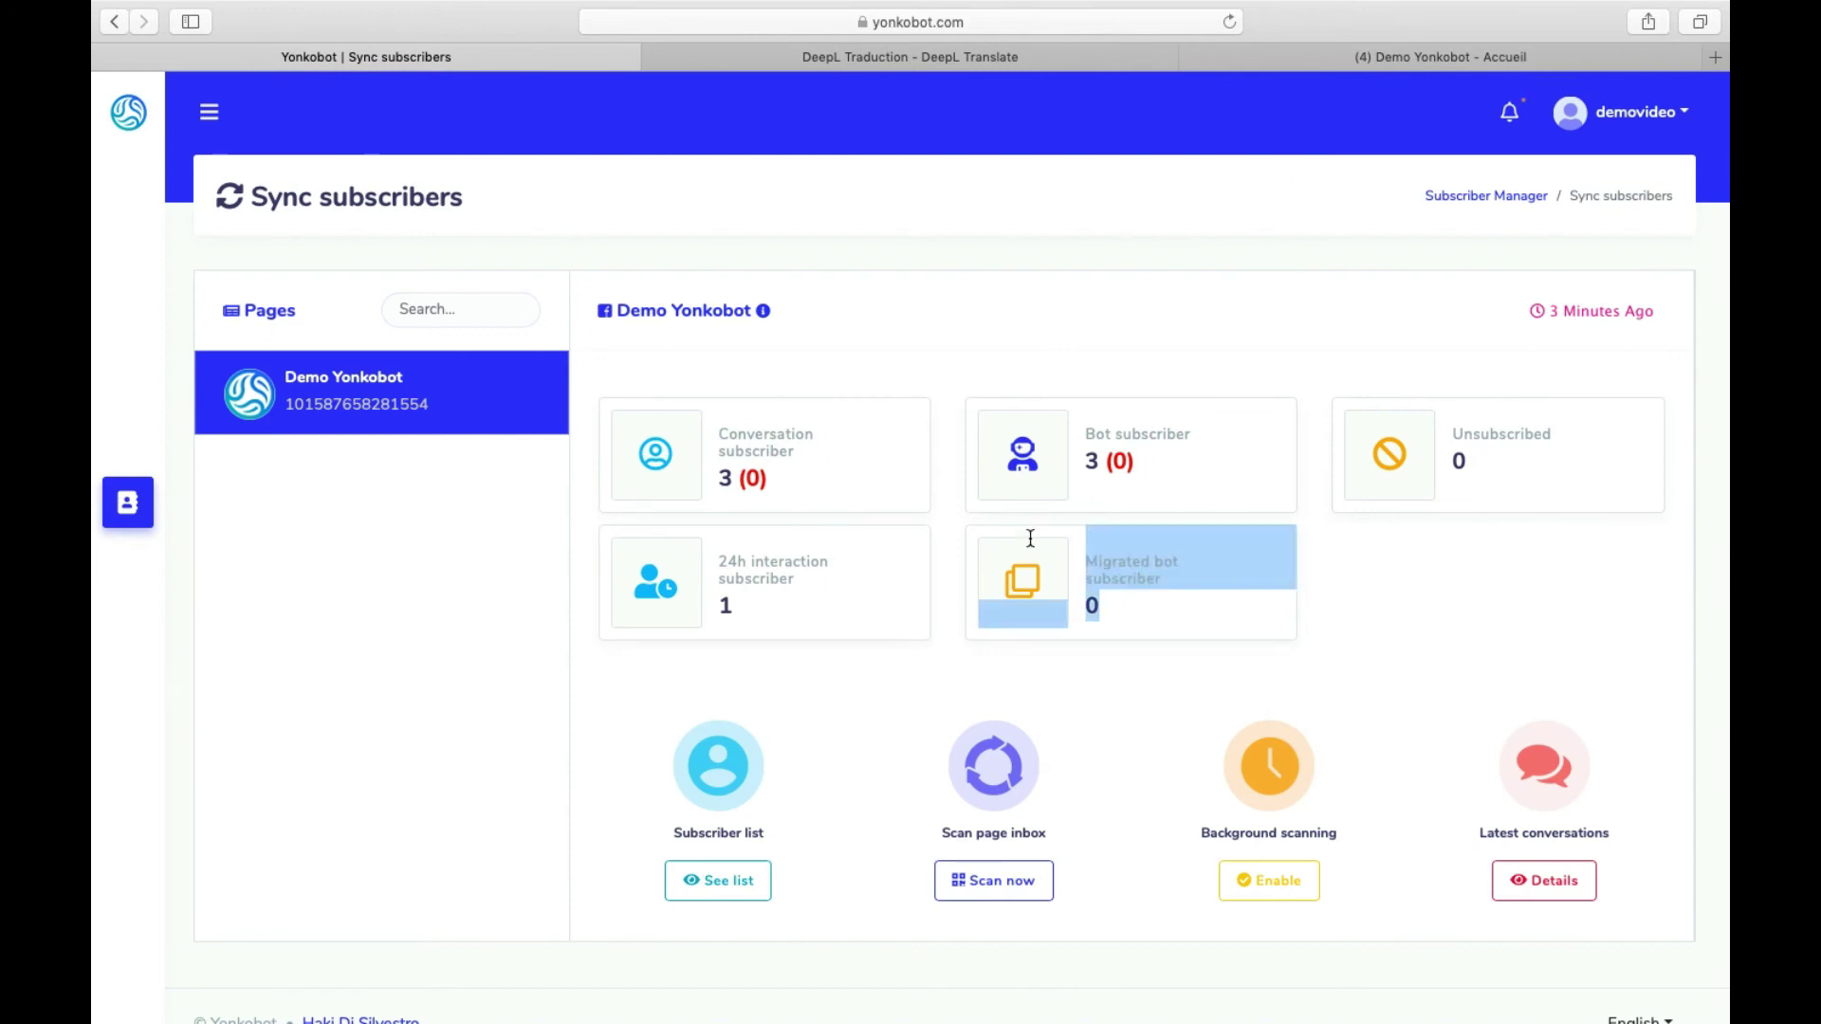
pyautogui.click(1090, 339)
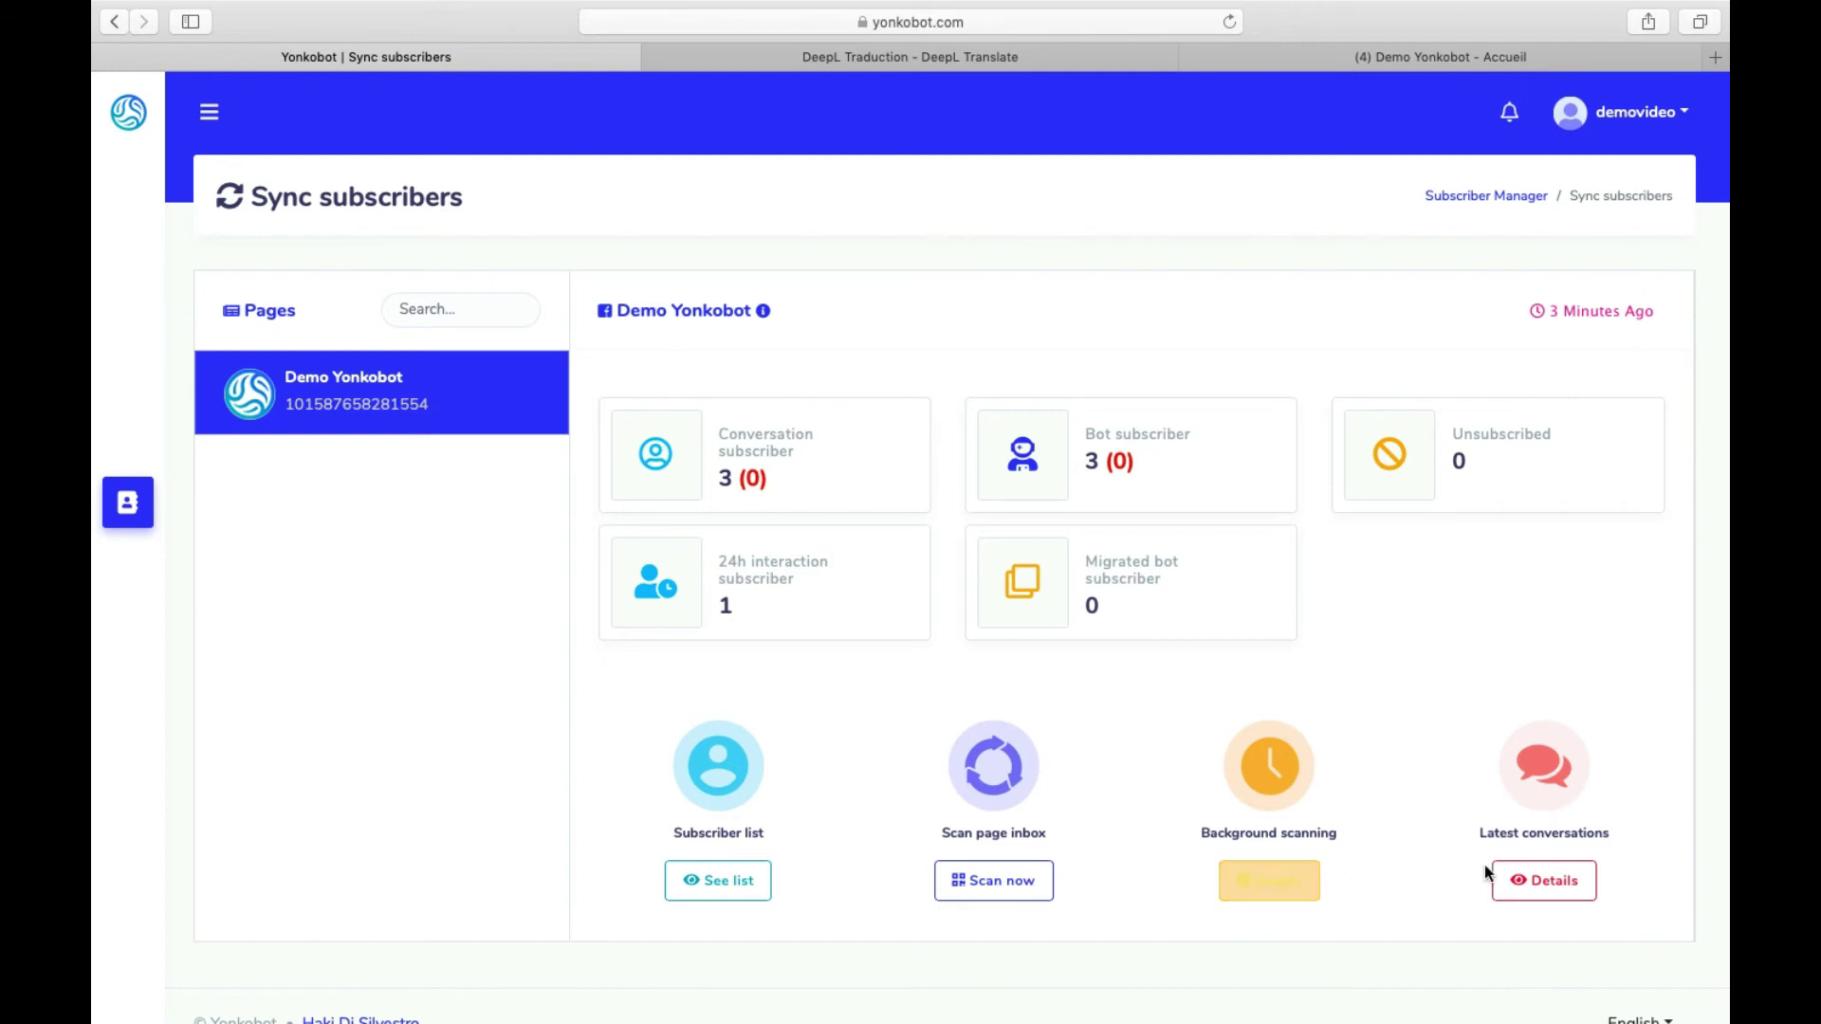
pyautogui.click(1553, 877)
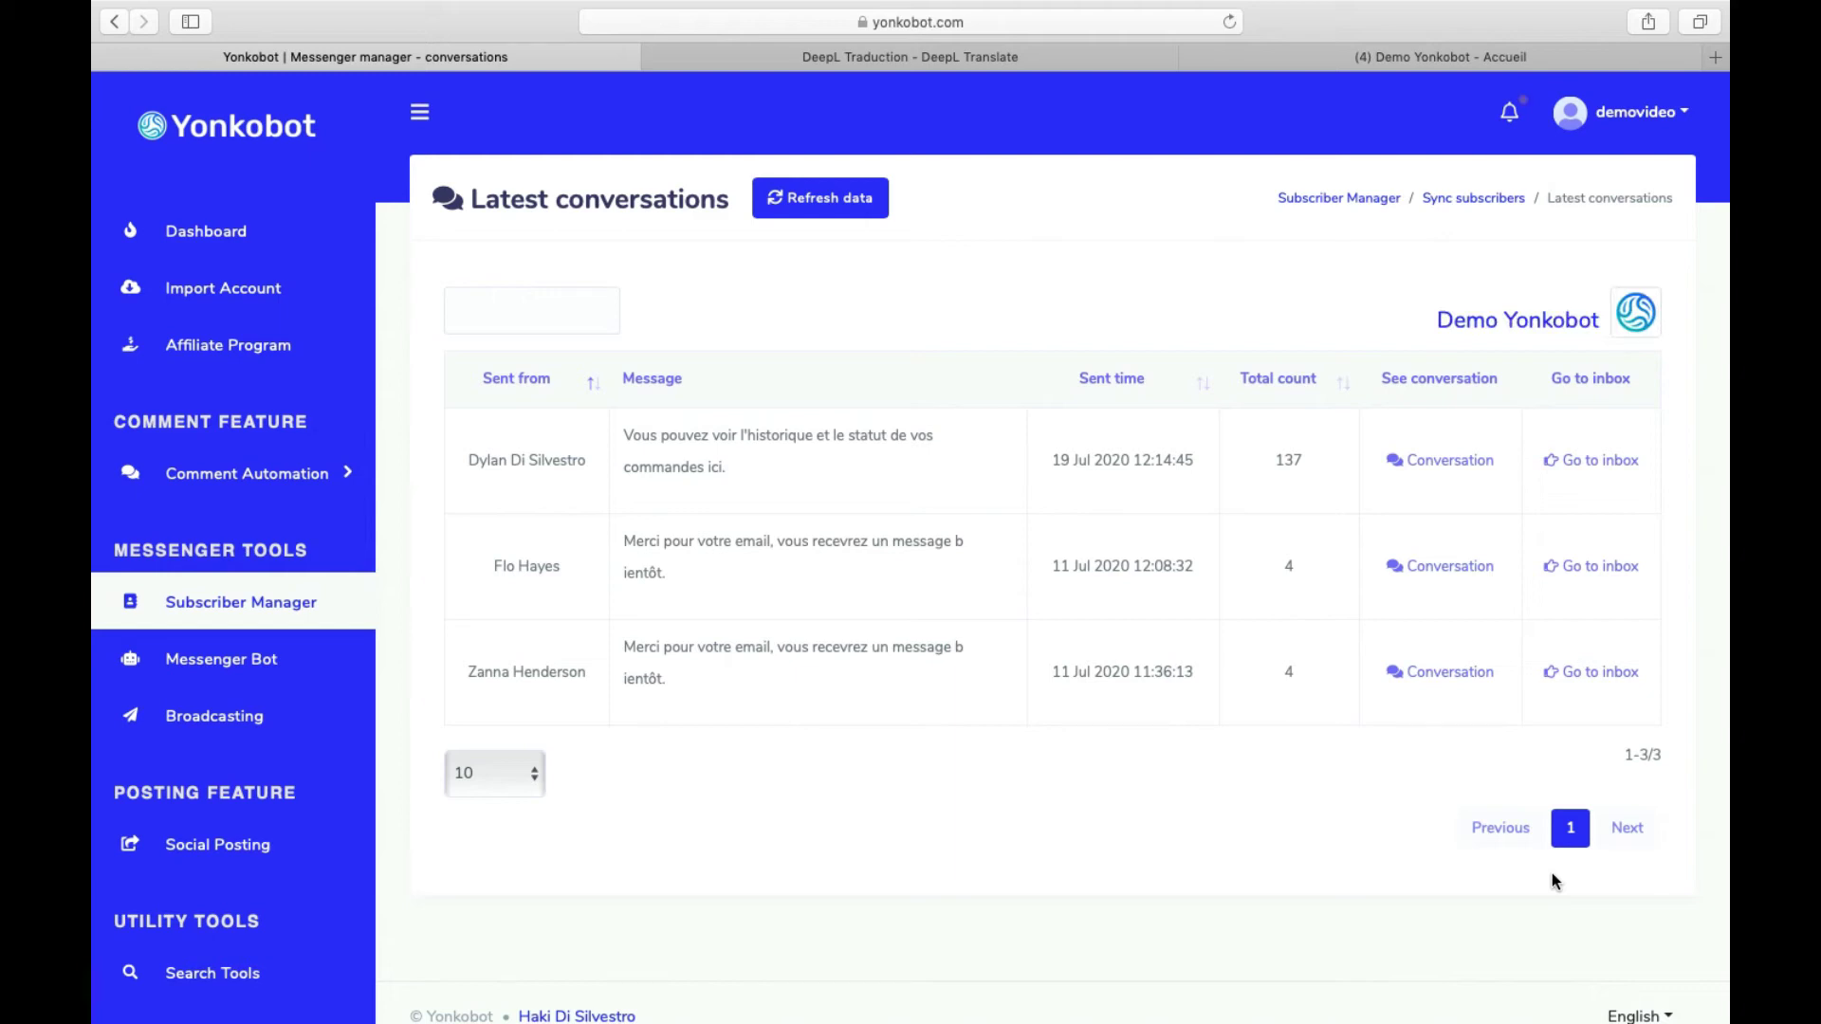
# Step: Open the Bot subscribers list from the Subscriber Manager and examine the third subscriber's quick info and the list's options
pyautogui.click(1321, 200)
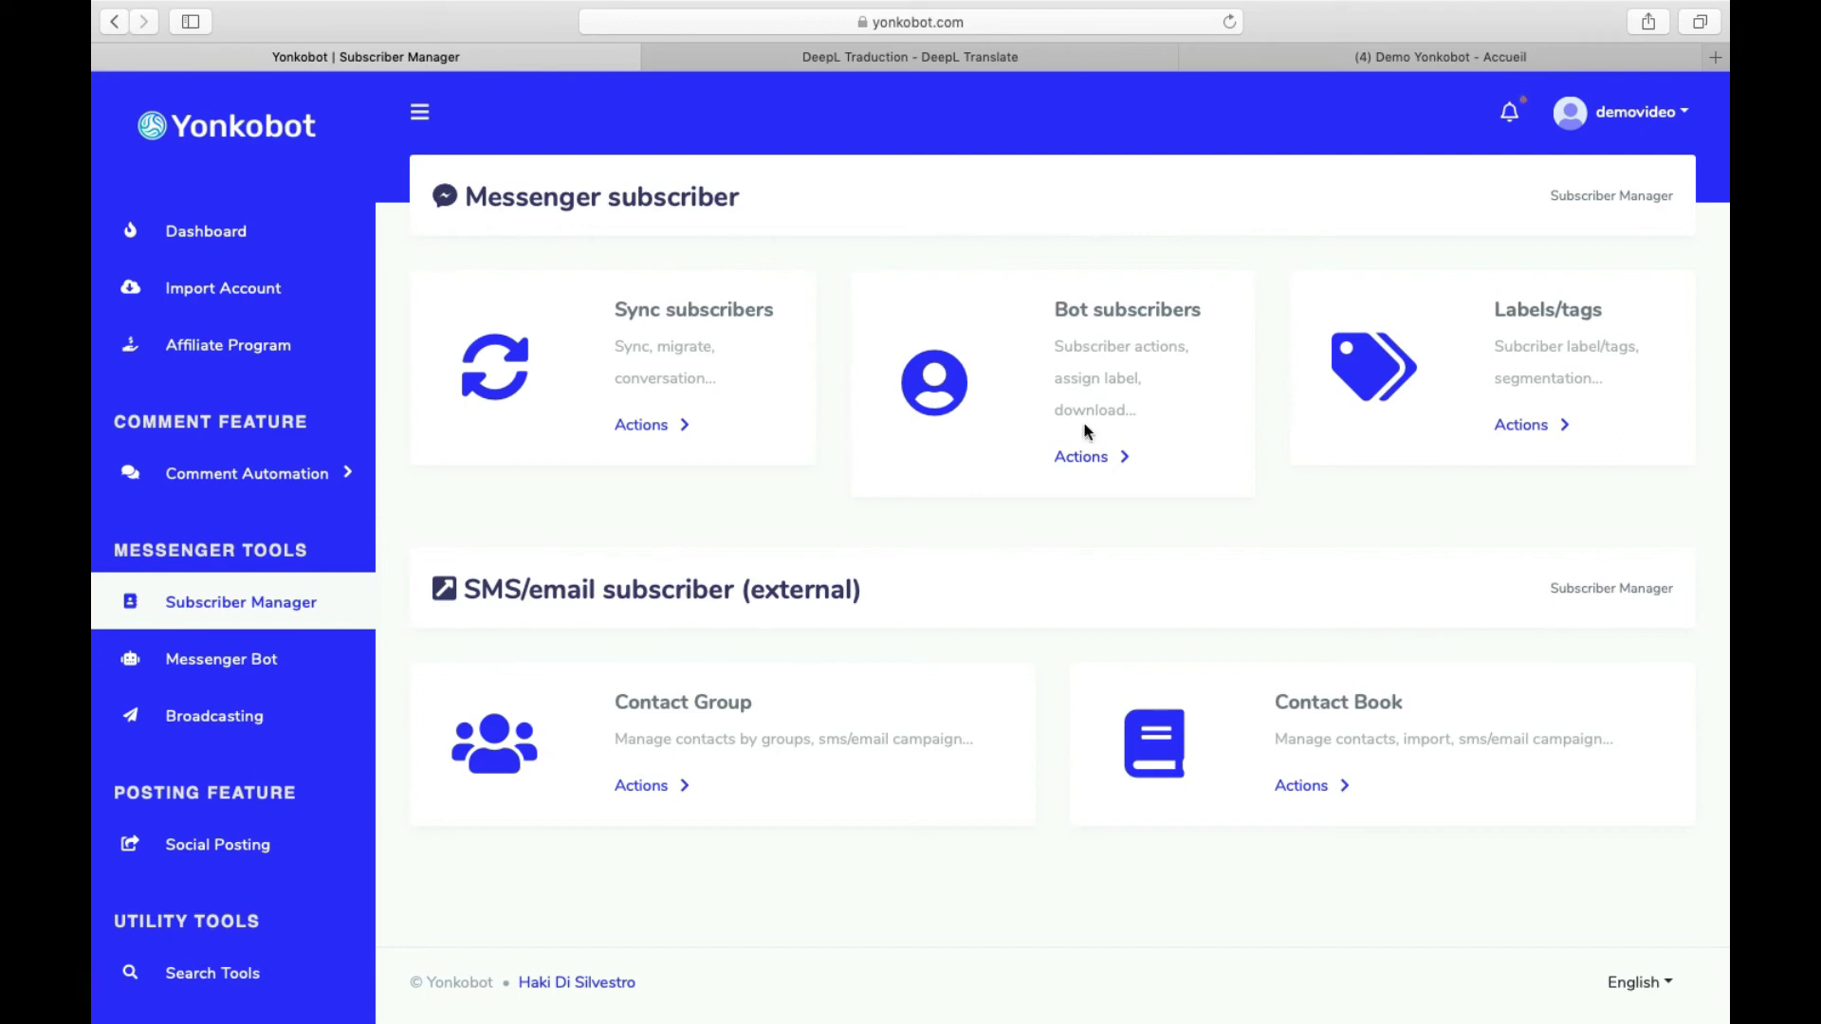
pyautogui.click(1083, 458)
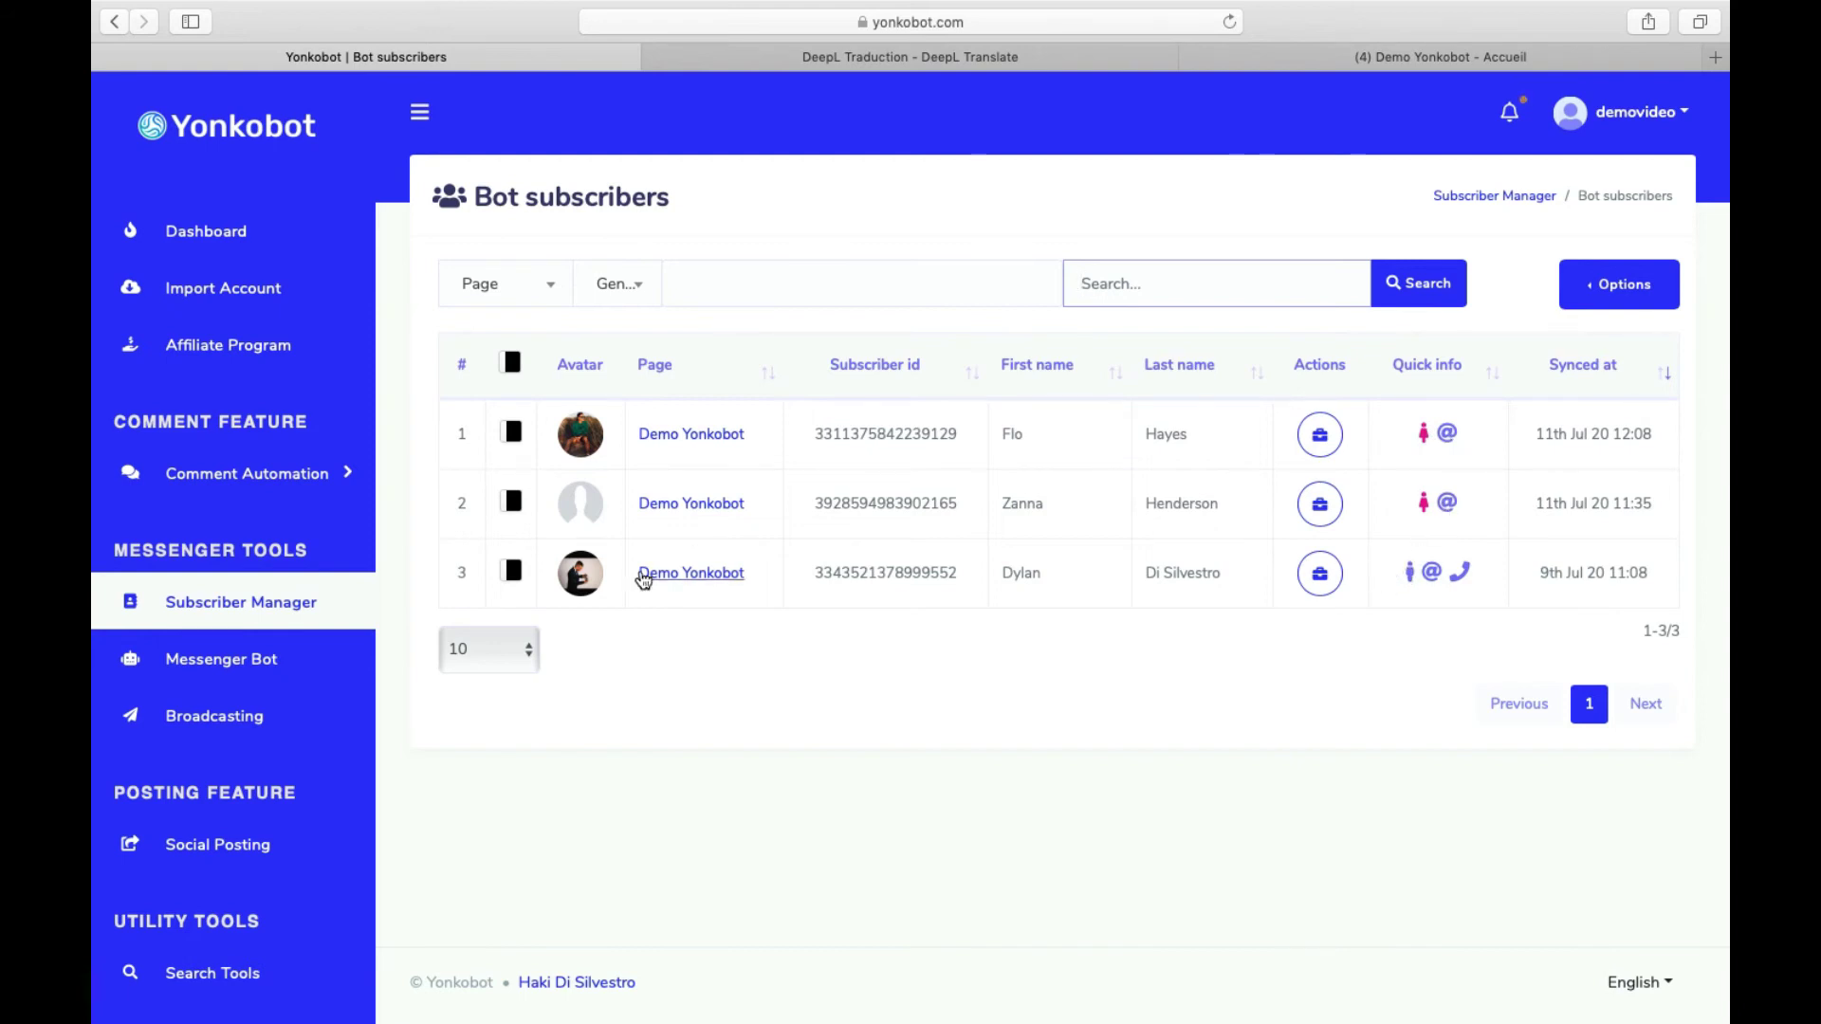
pyautogui.click(1405, 573)
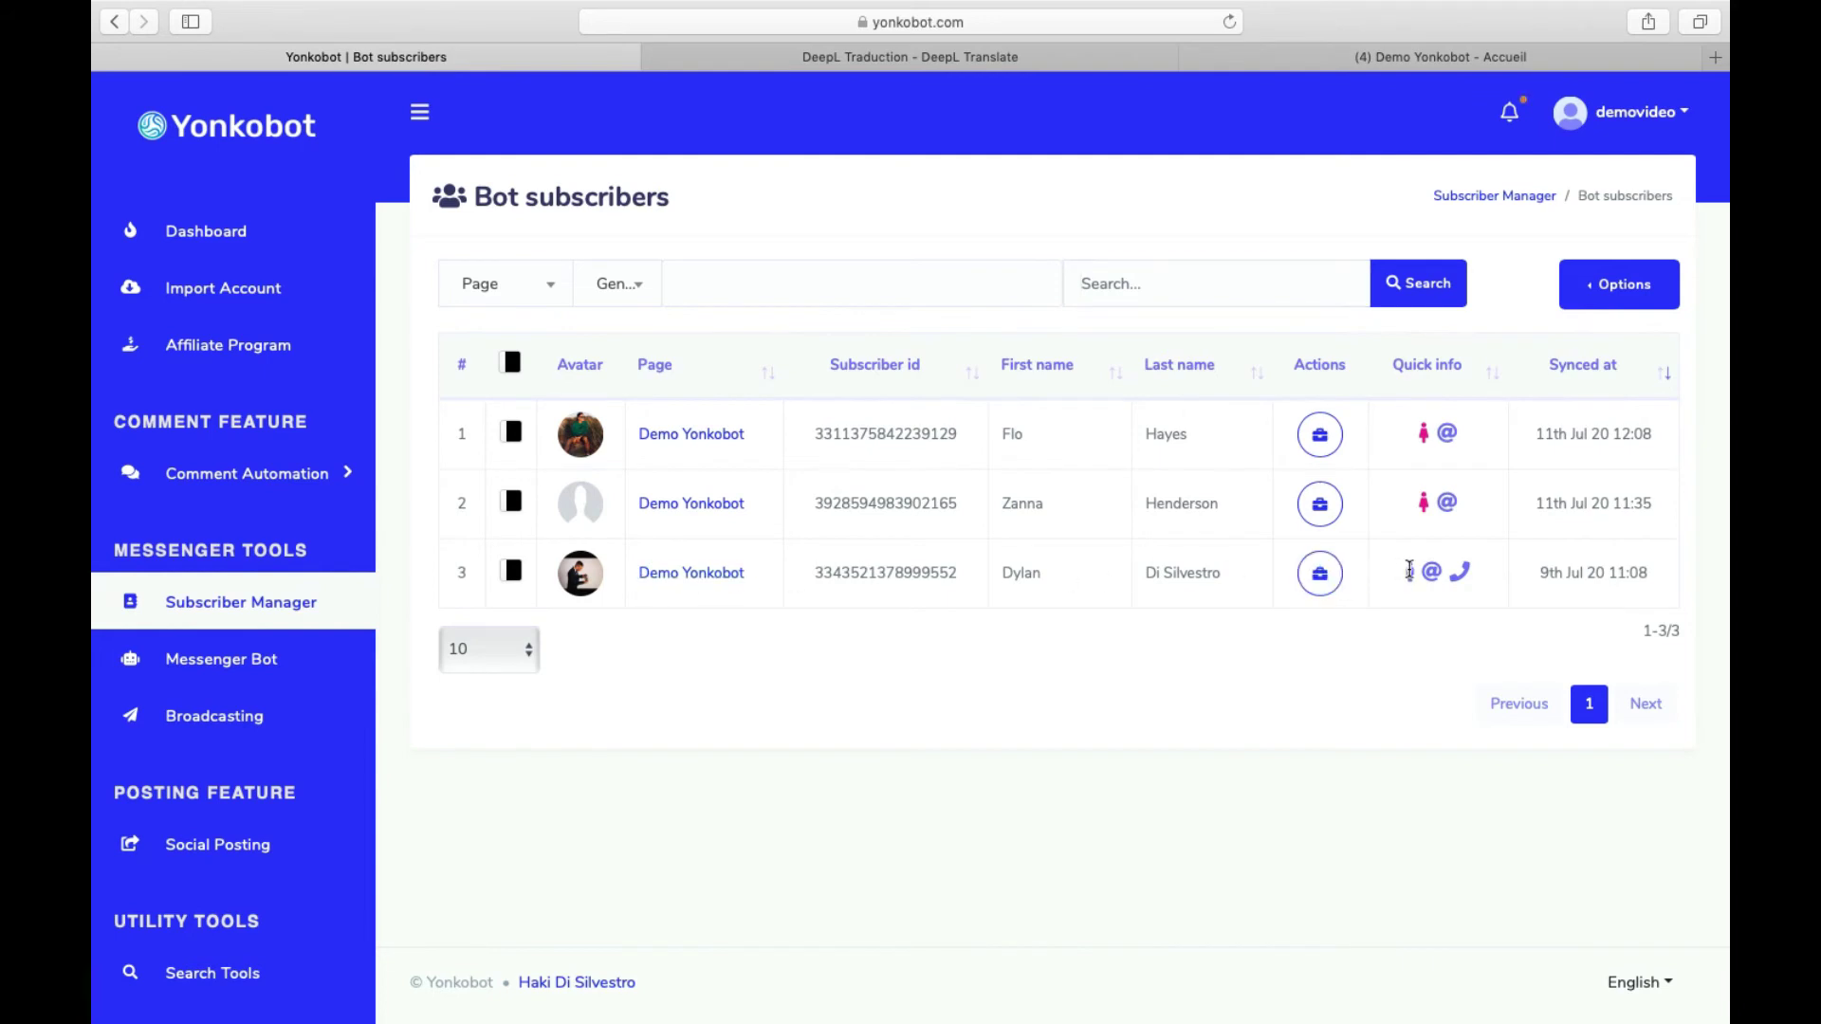
pyautogui.moveTo(1413, 569); pyautogui.dragTo(1480, 571)
pyautogui.click(1476, 575)
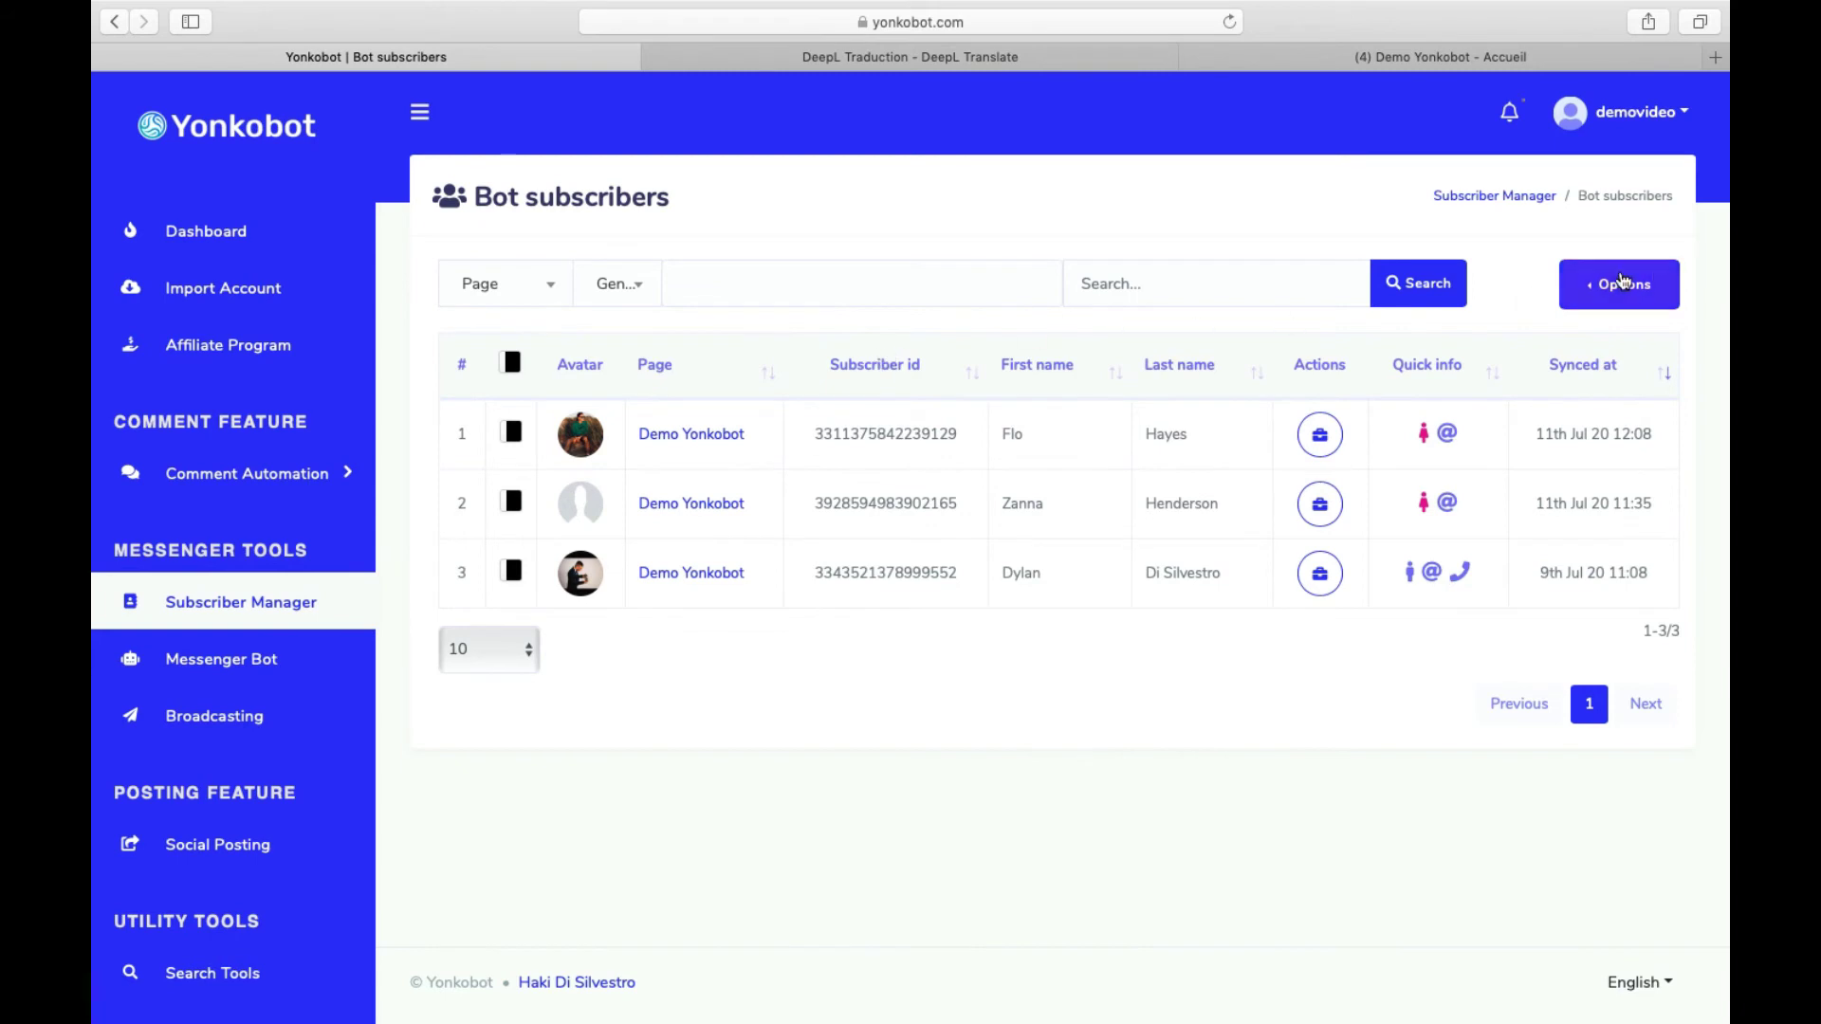
pyautogui.click(1627, 284)
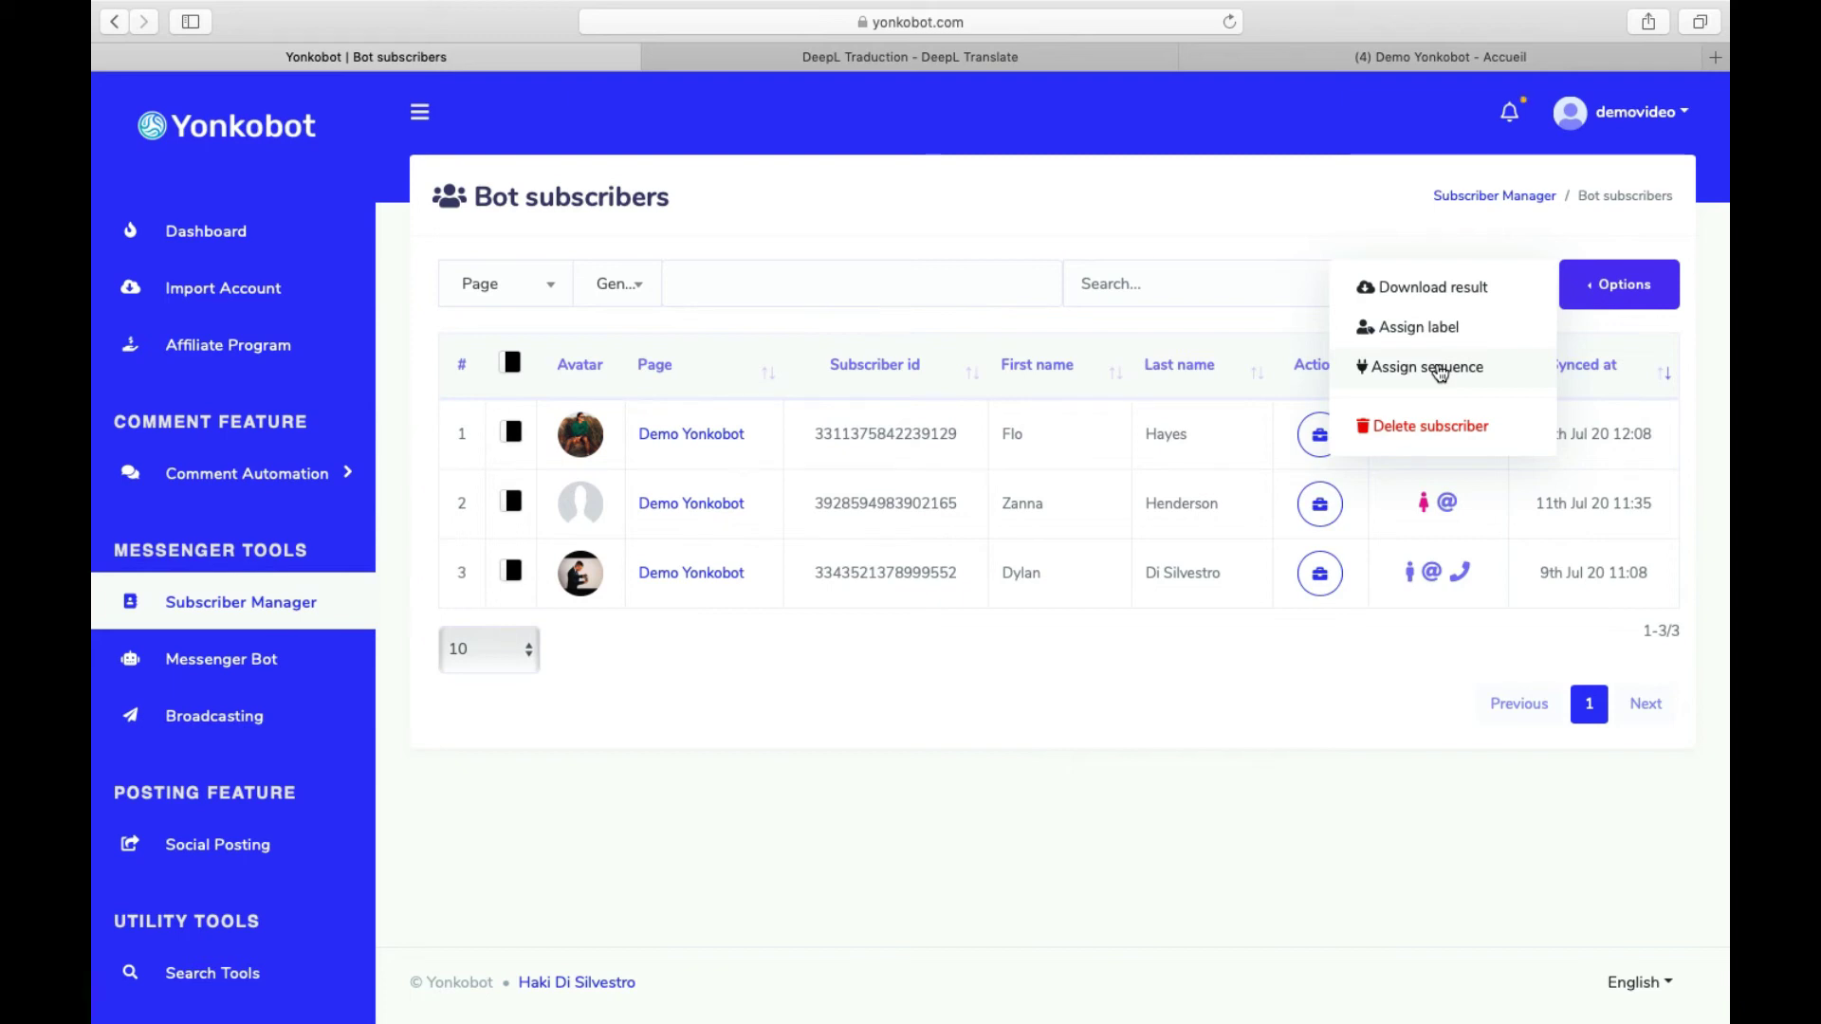
pyautogui.click(1441, 373)
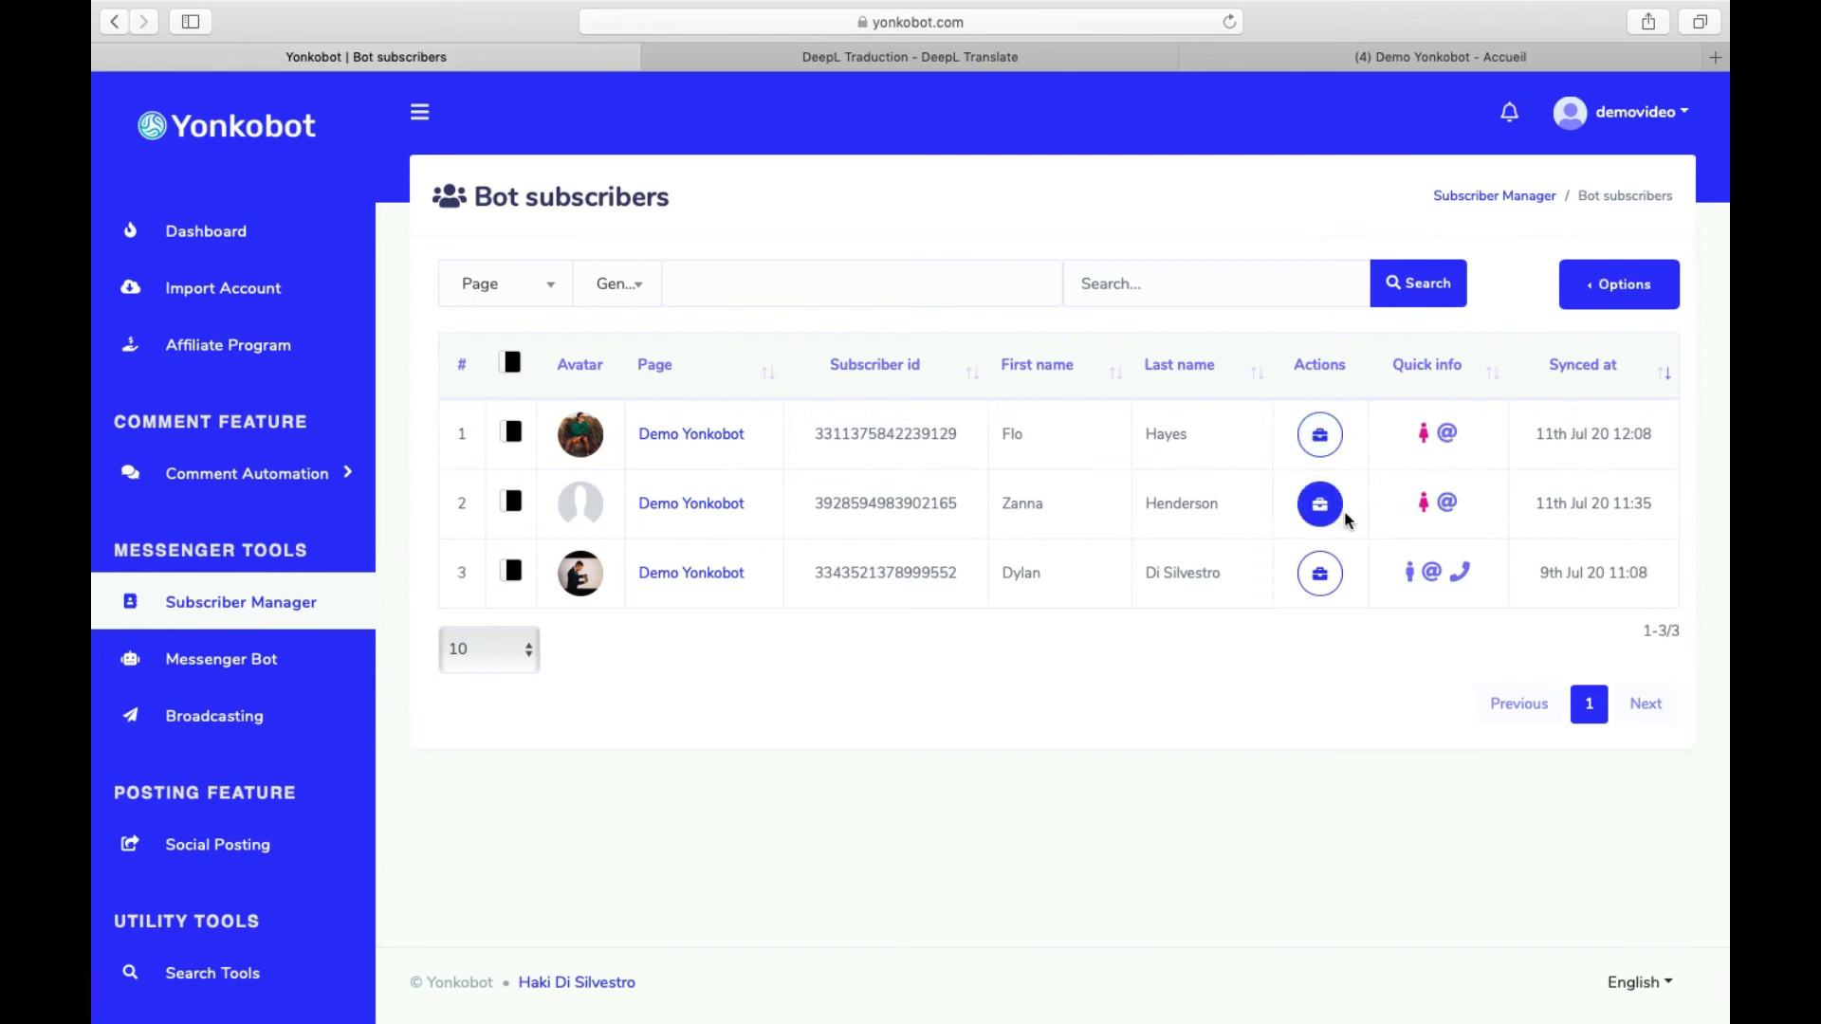
# Step: Open the third bot subscriber's actions and review the personal details and opt-in source
pyautogui.click(1321, 573)
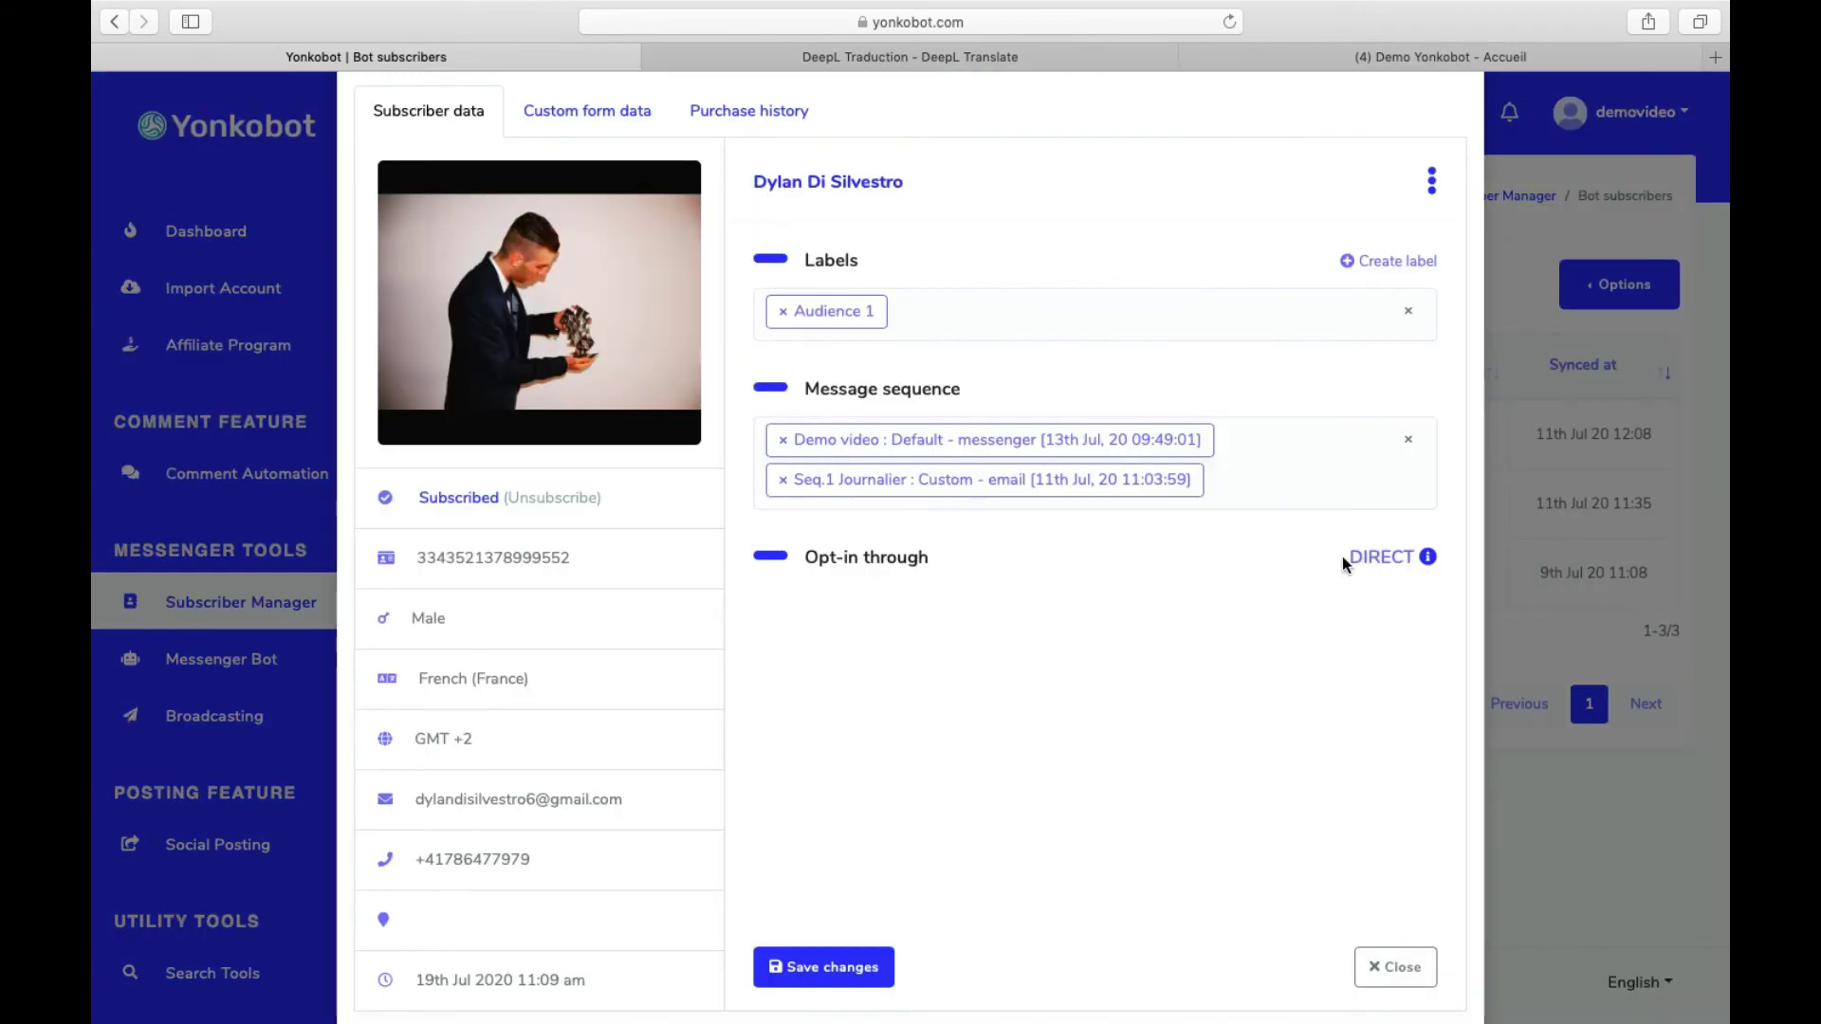
pyautogui.scroll(-1, 1342, 556)
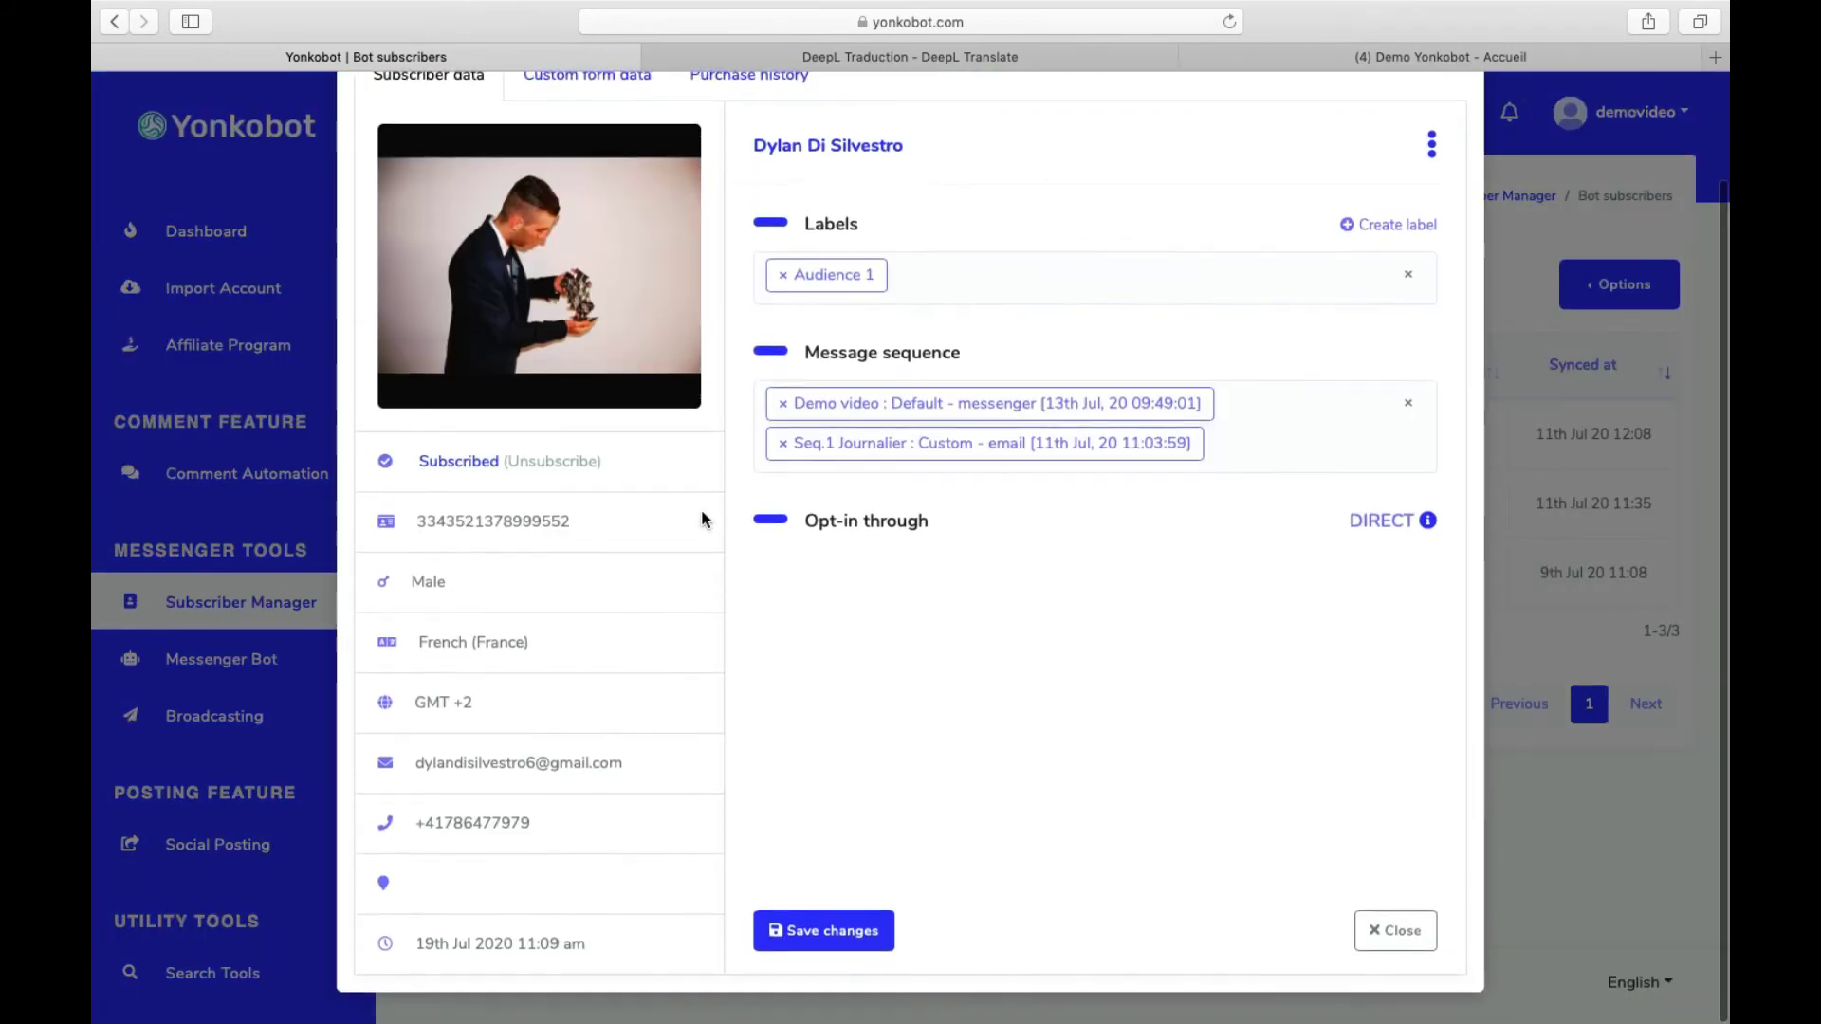
pyautogui.moveTo(629, 529); pyautogui.dragTo(526, 915)
pyautogui.moveTo(797, 520); pyautogui.dragTo(961, 519)
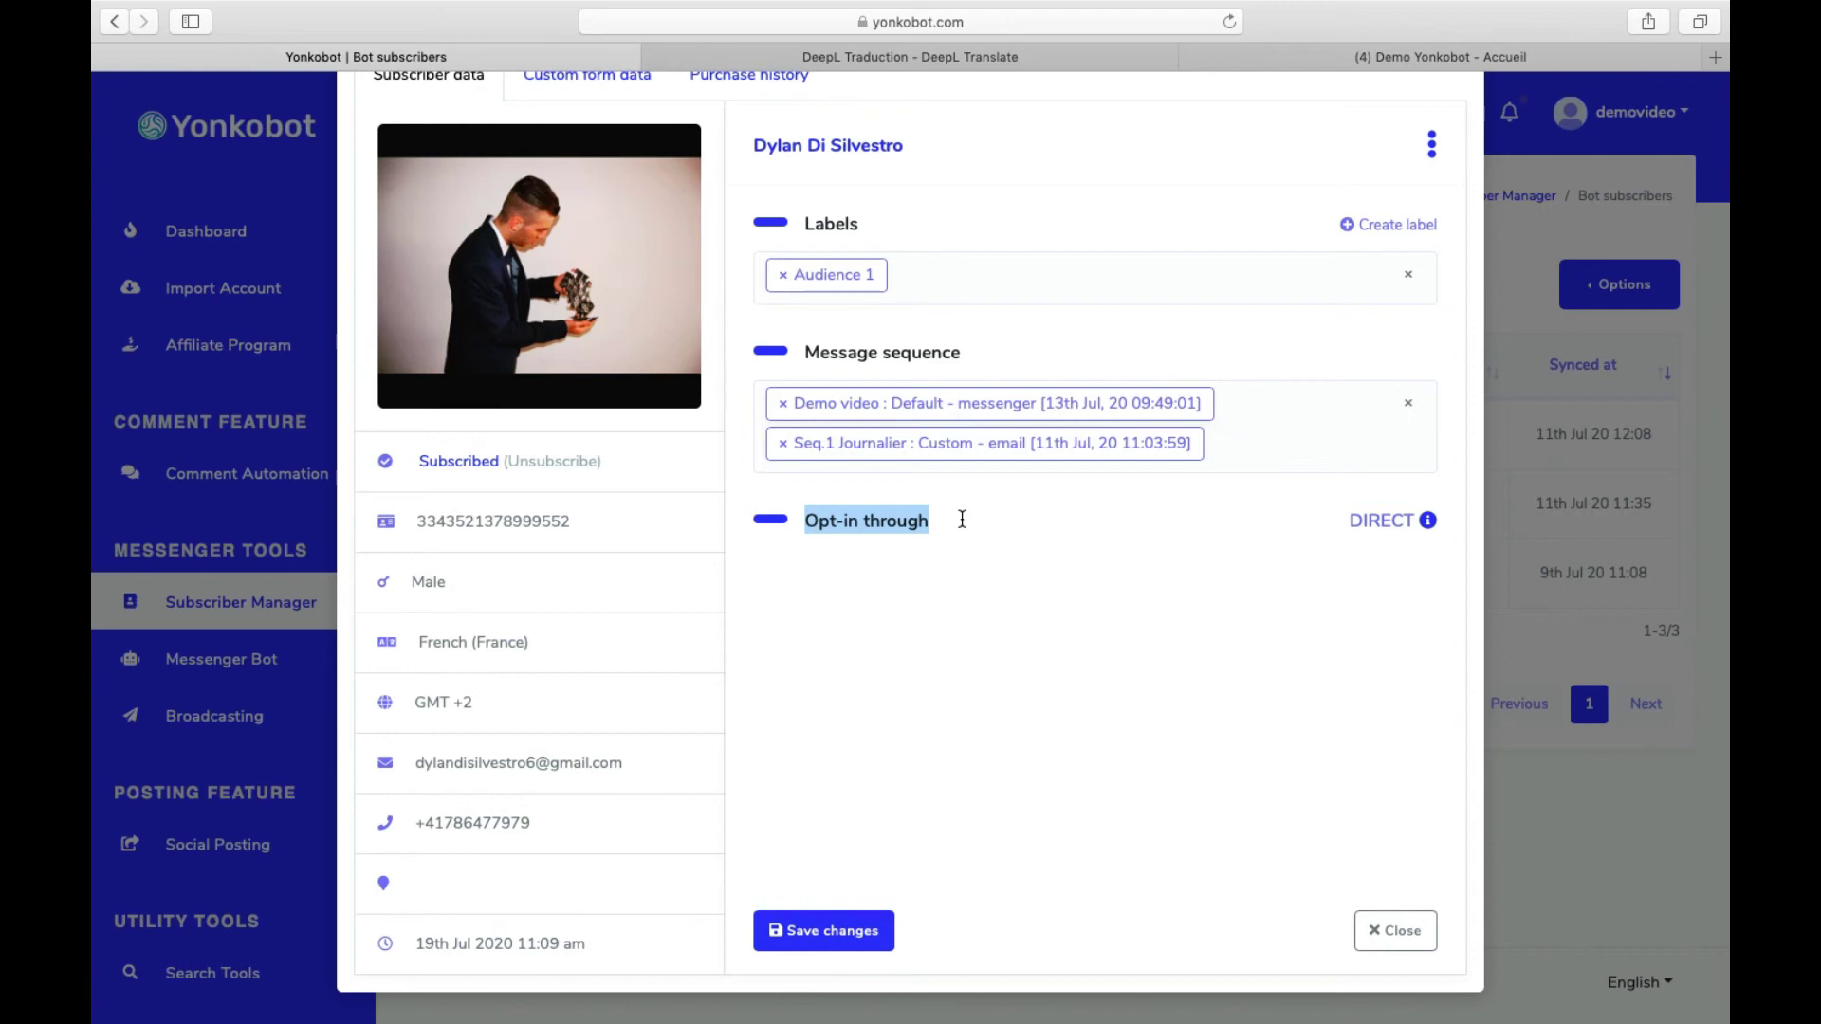
pyautogui.click(962, 518)
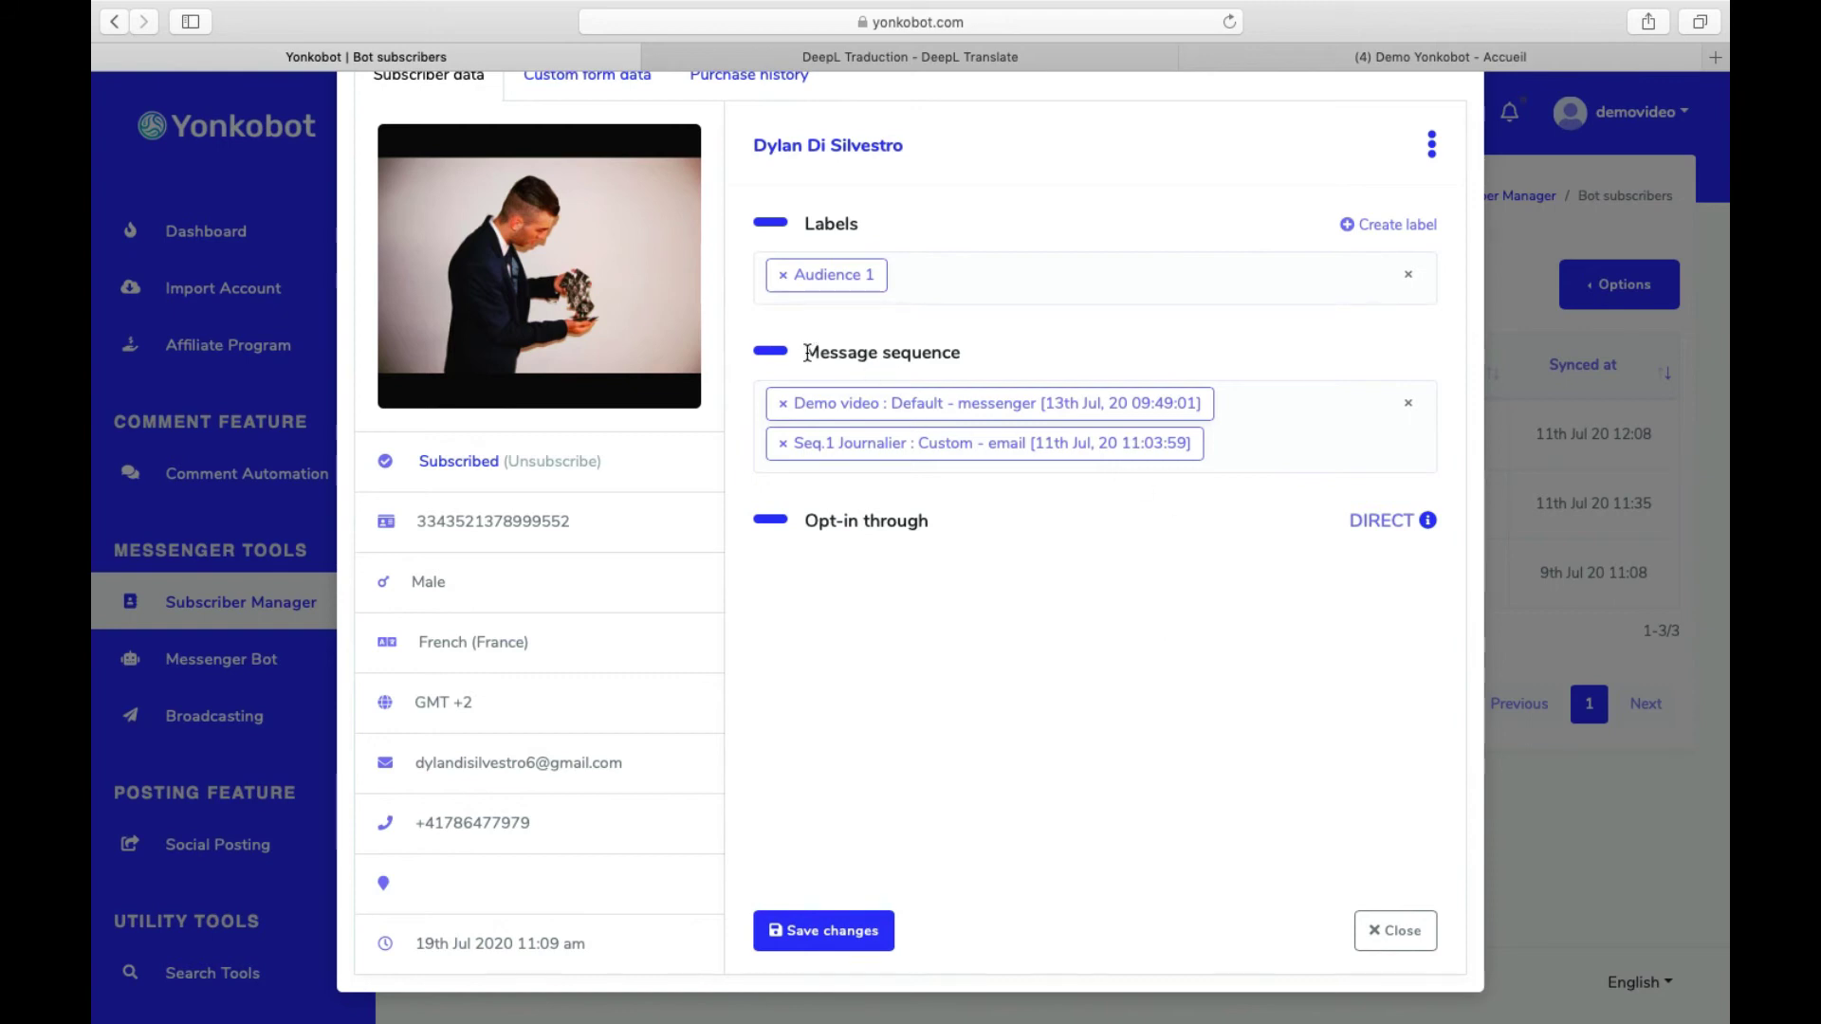
# Step: Remove the Seq.1 Journalier email sequence from the subscriber's message sequences and check which sequences can be assigned
pyautogui.moveTo(812, 352); pyautogui.dragTo(1101, 408)
pyautogui.click(1101, 408)
pyautogui.click(785, 444)
pyautogui.click(1292, 319)
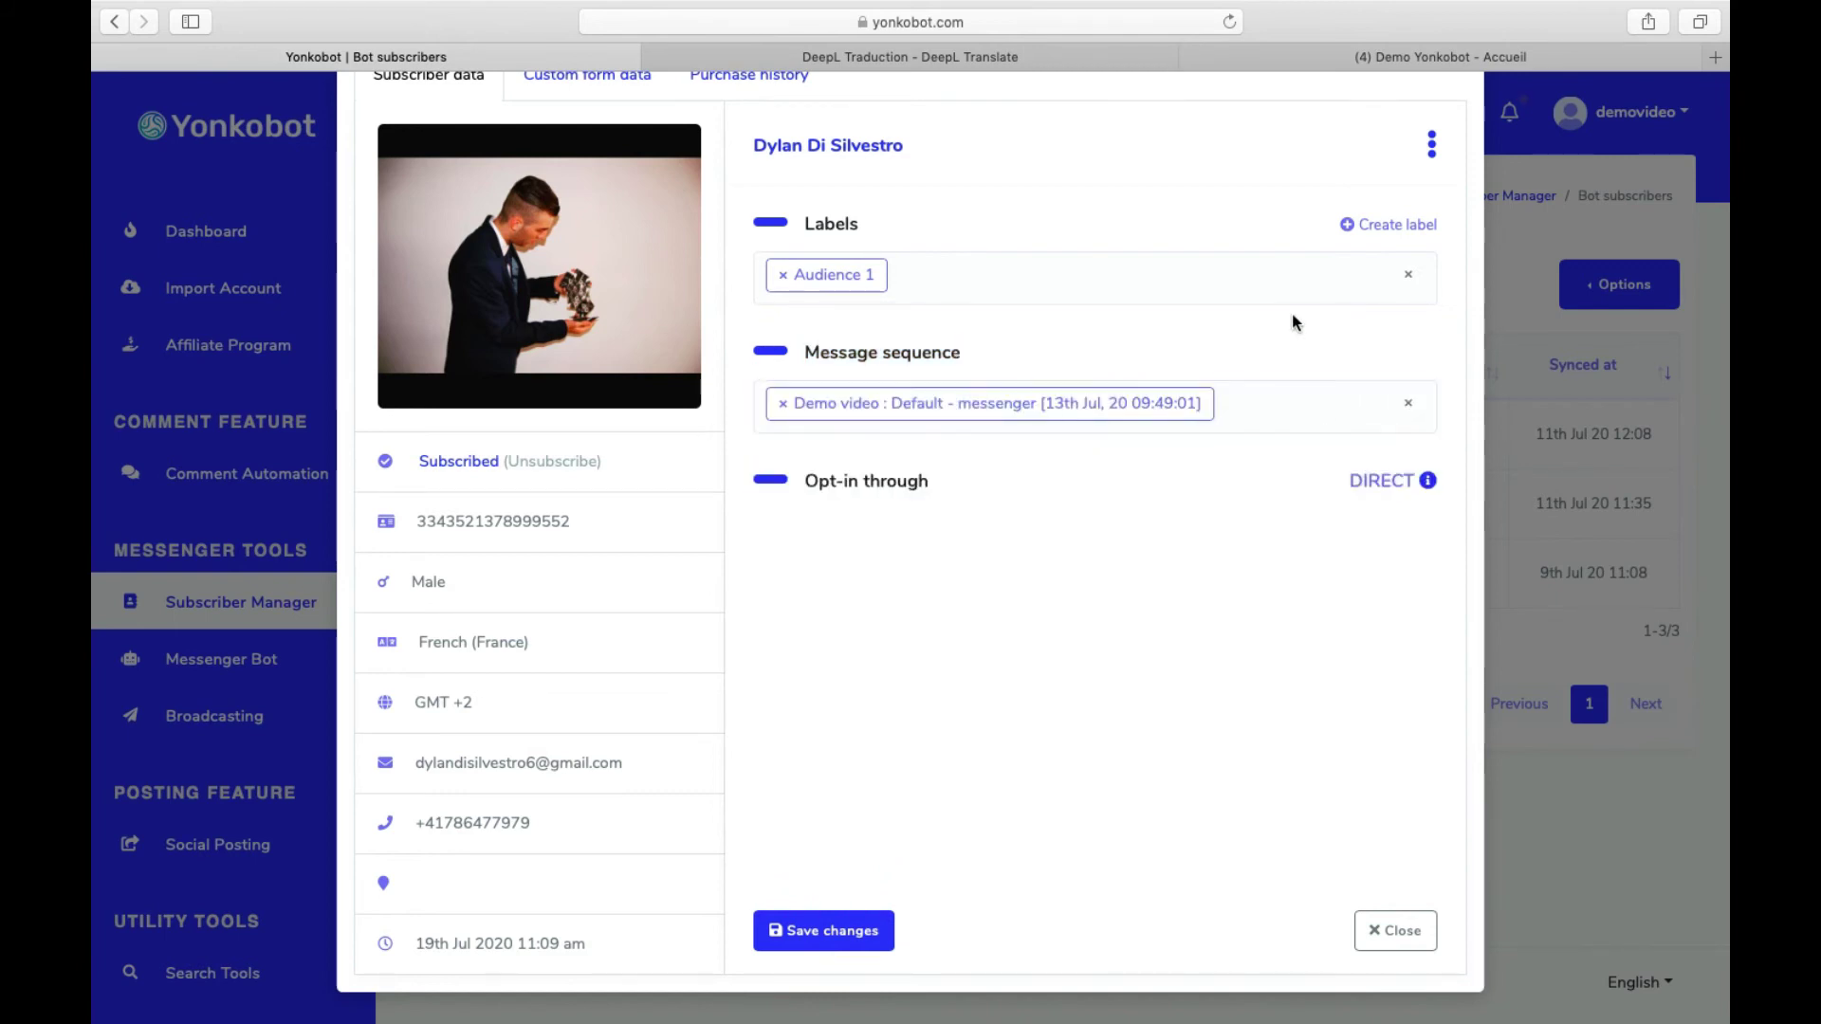
pyautogui.click(1273, 408)
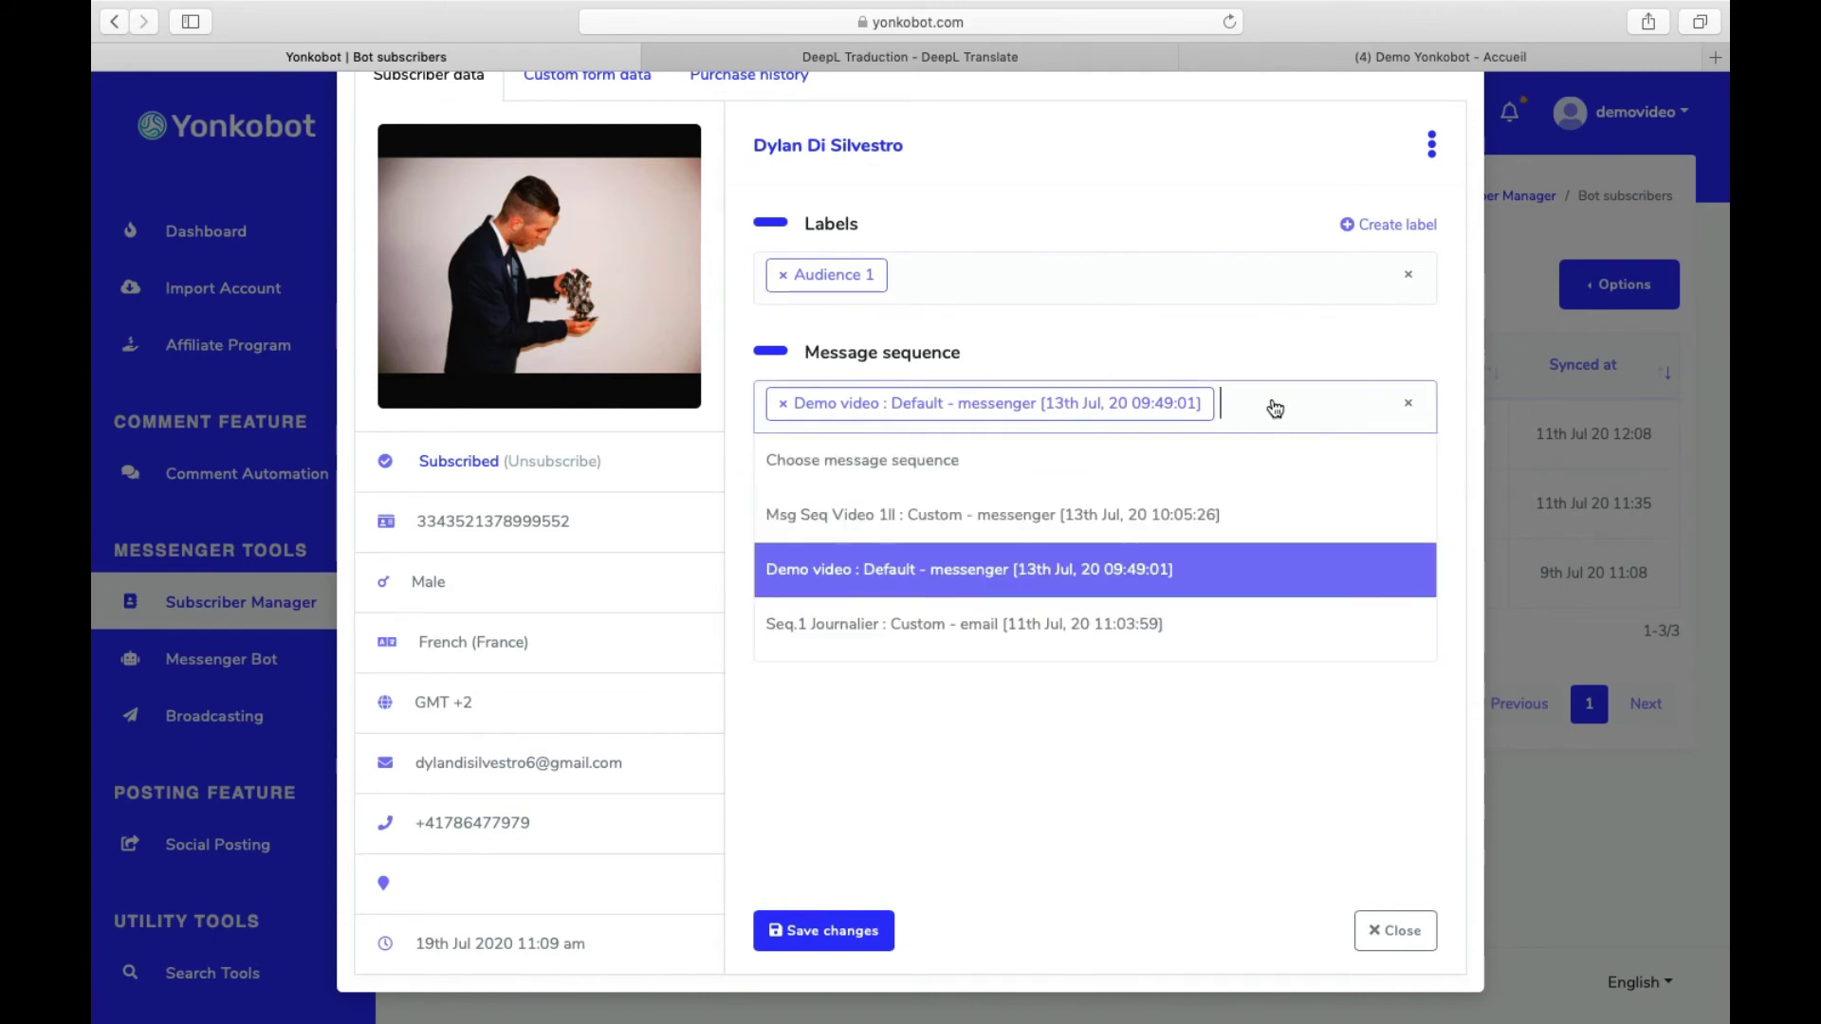
pyautogui.click(1214, 696)
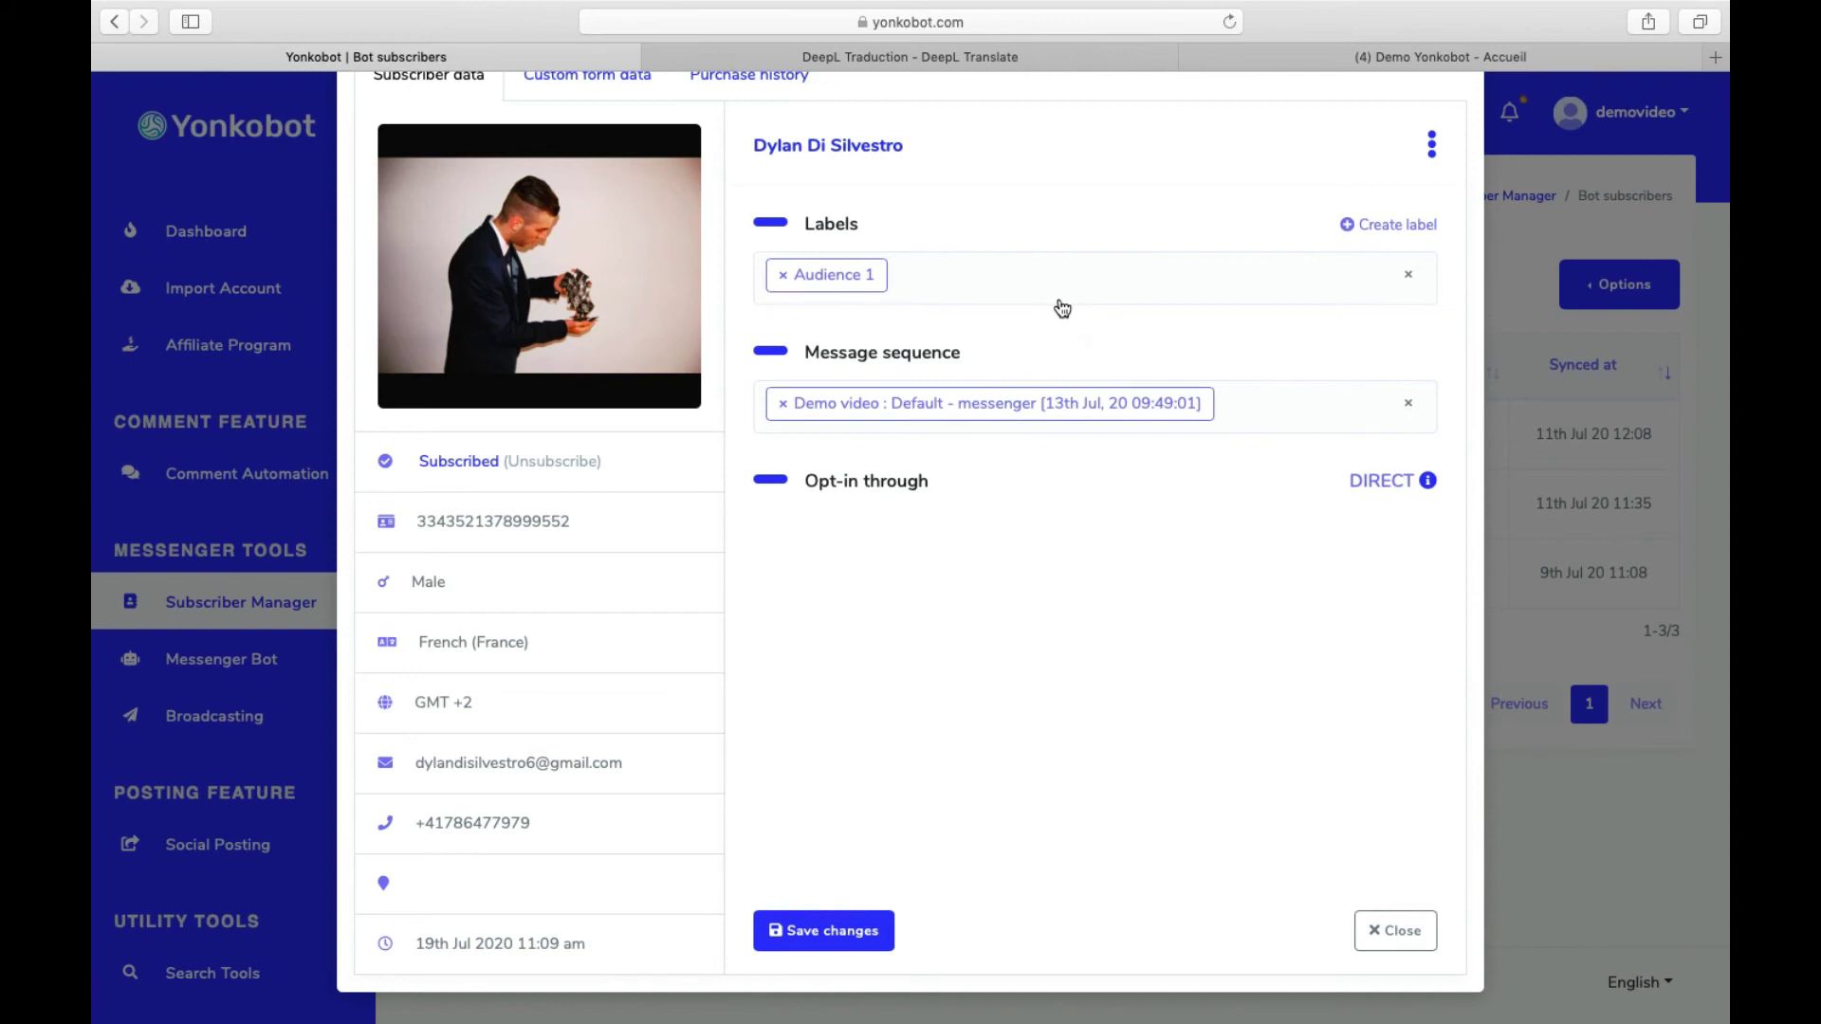
# Step: Review the subscriber's purchase history with the order's invoice and the custom form data, ending on the subscriber data
pyautogui.scroll(3, 1062, 308)
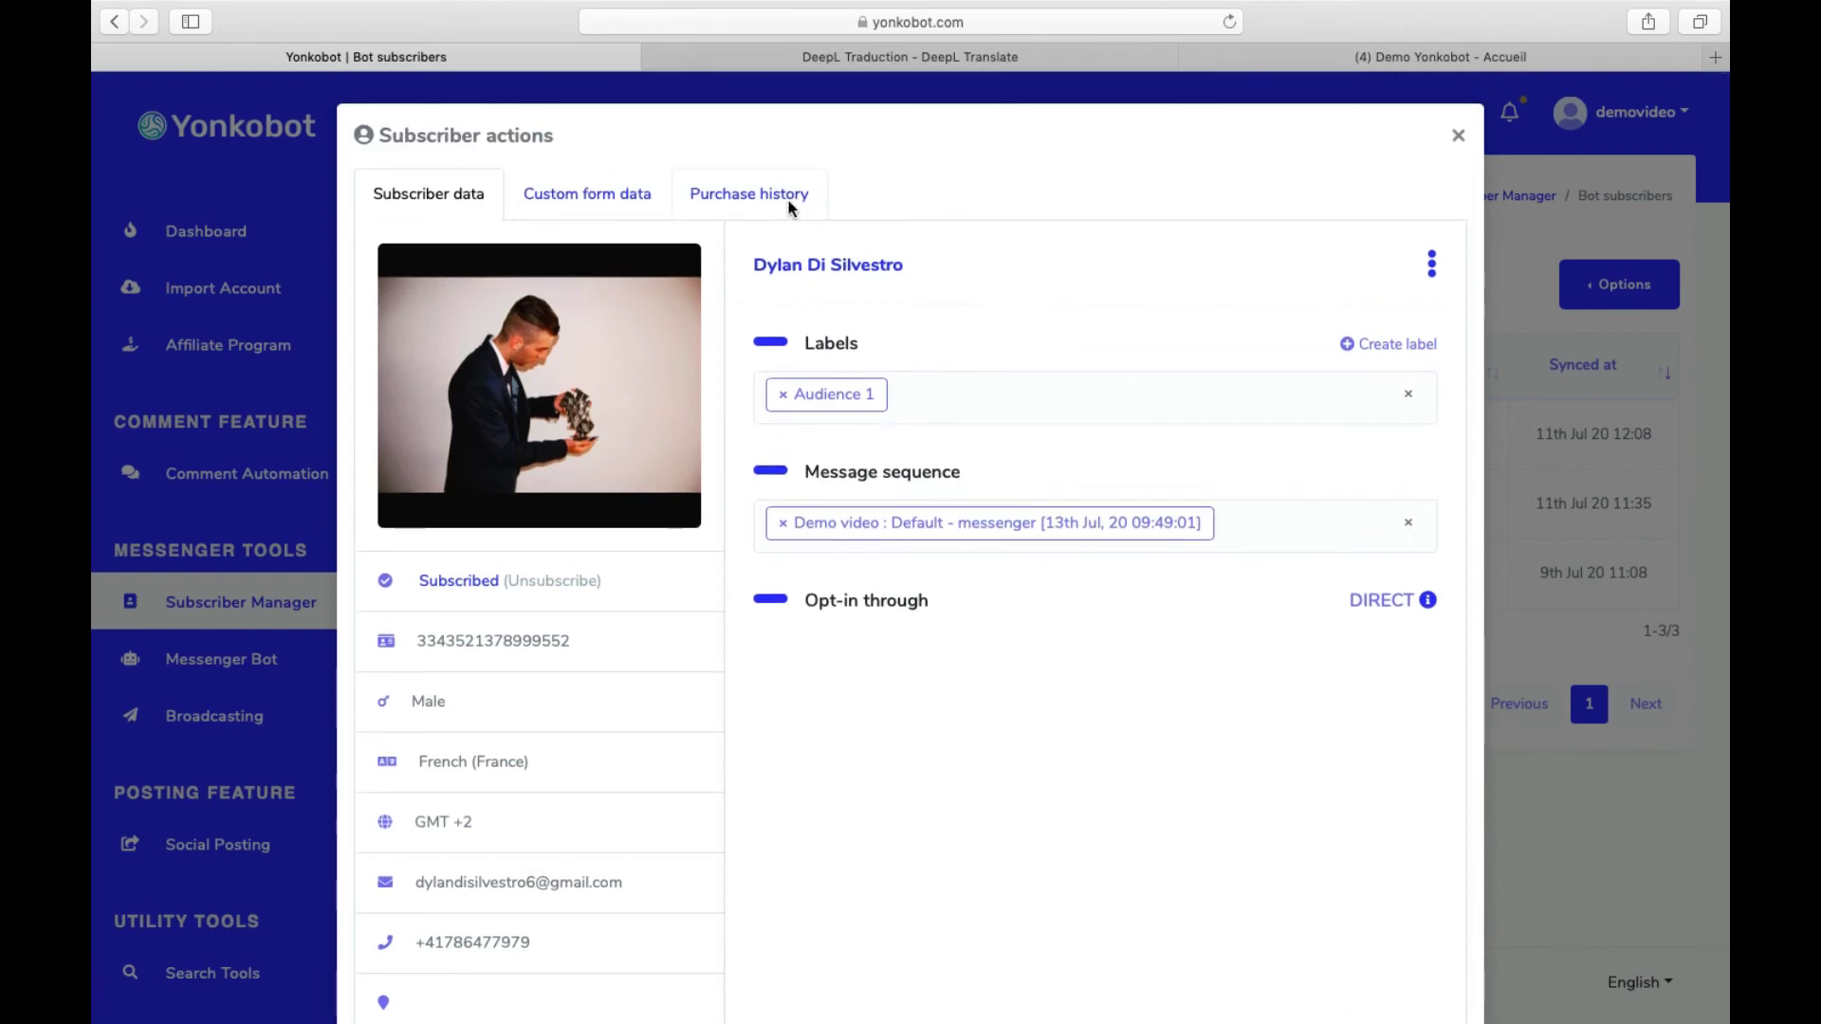
pyautogui.click(789, 206)
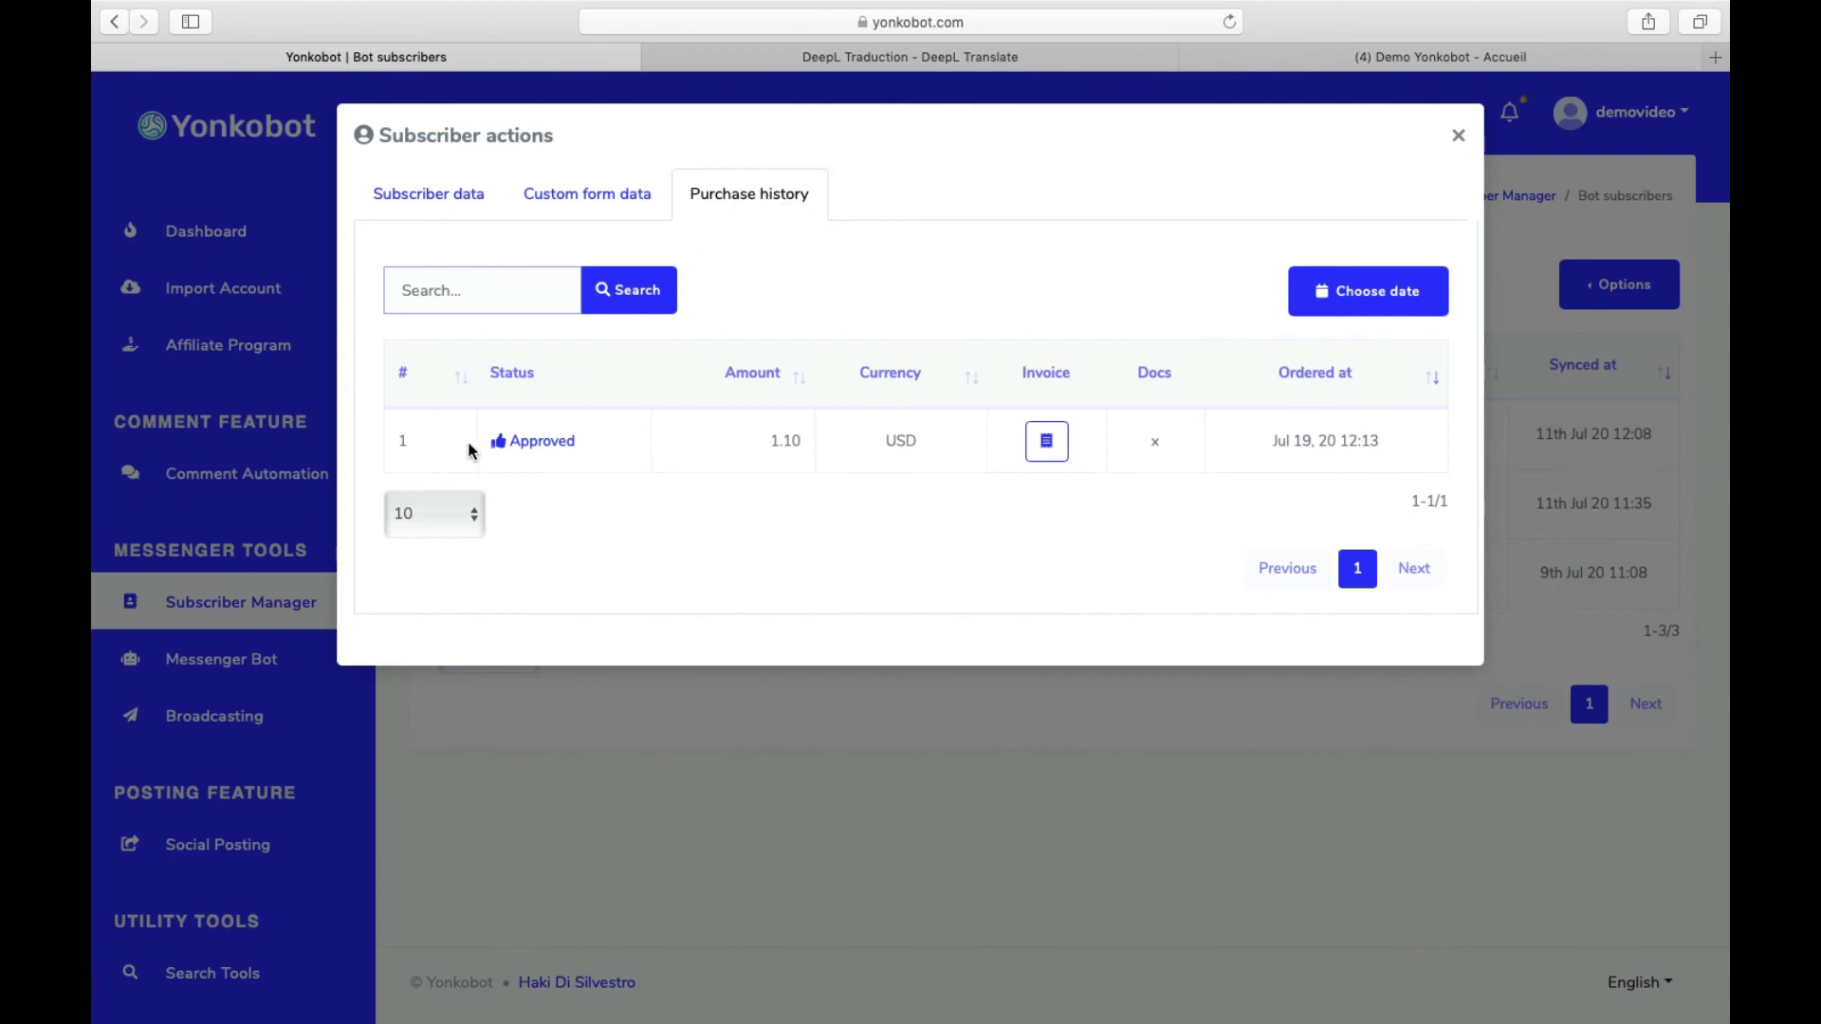
pyautogui.moveTo(469, 441); pyautogui.dragTo(1338, 448)
pyautogui.click(982, 522)
pyautogui.click(1046, 442)
pyautogui.hotkey('ctrl', 'shift', 'Tab')
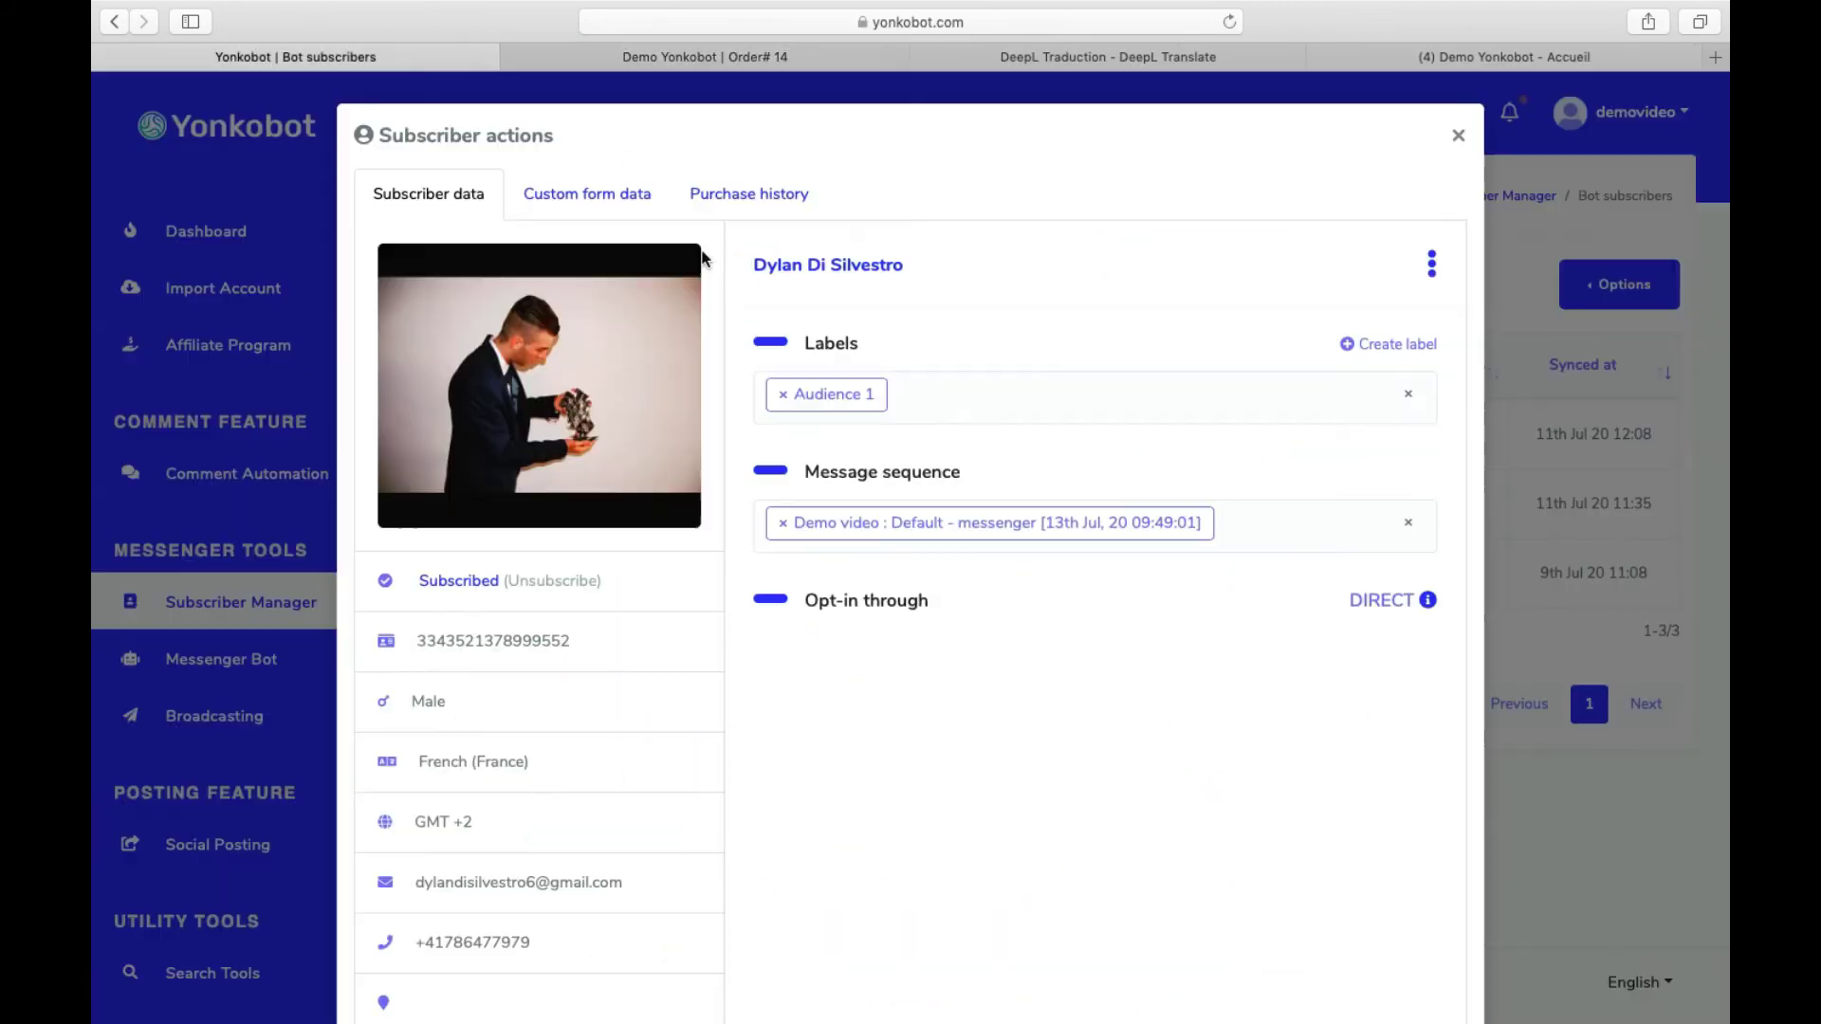
pyautogui.click(618, 196)
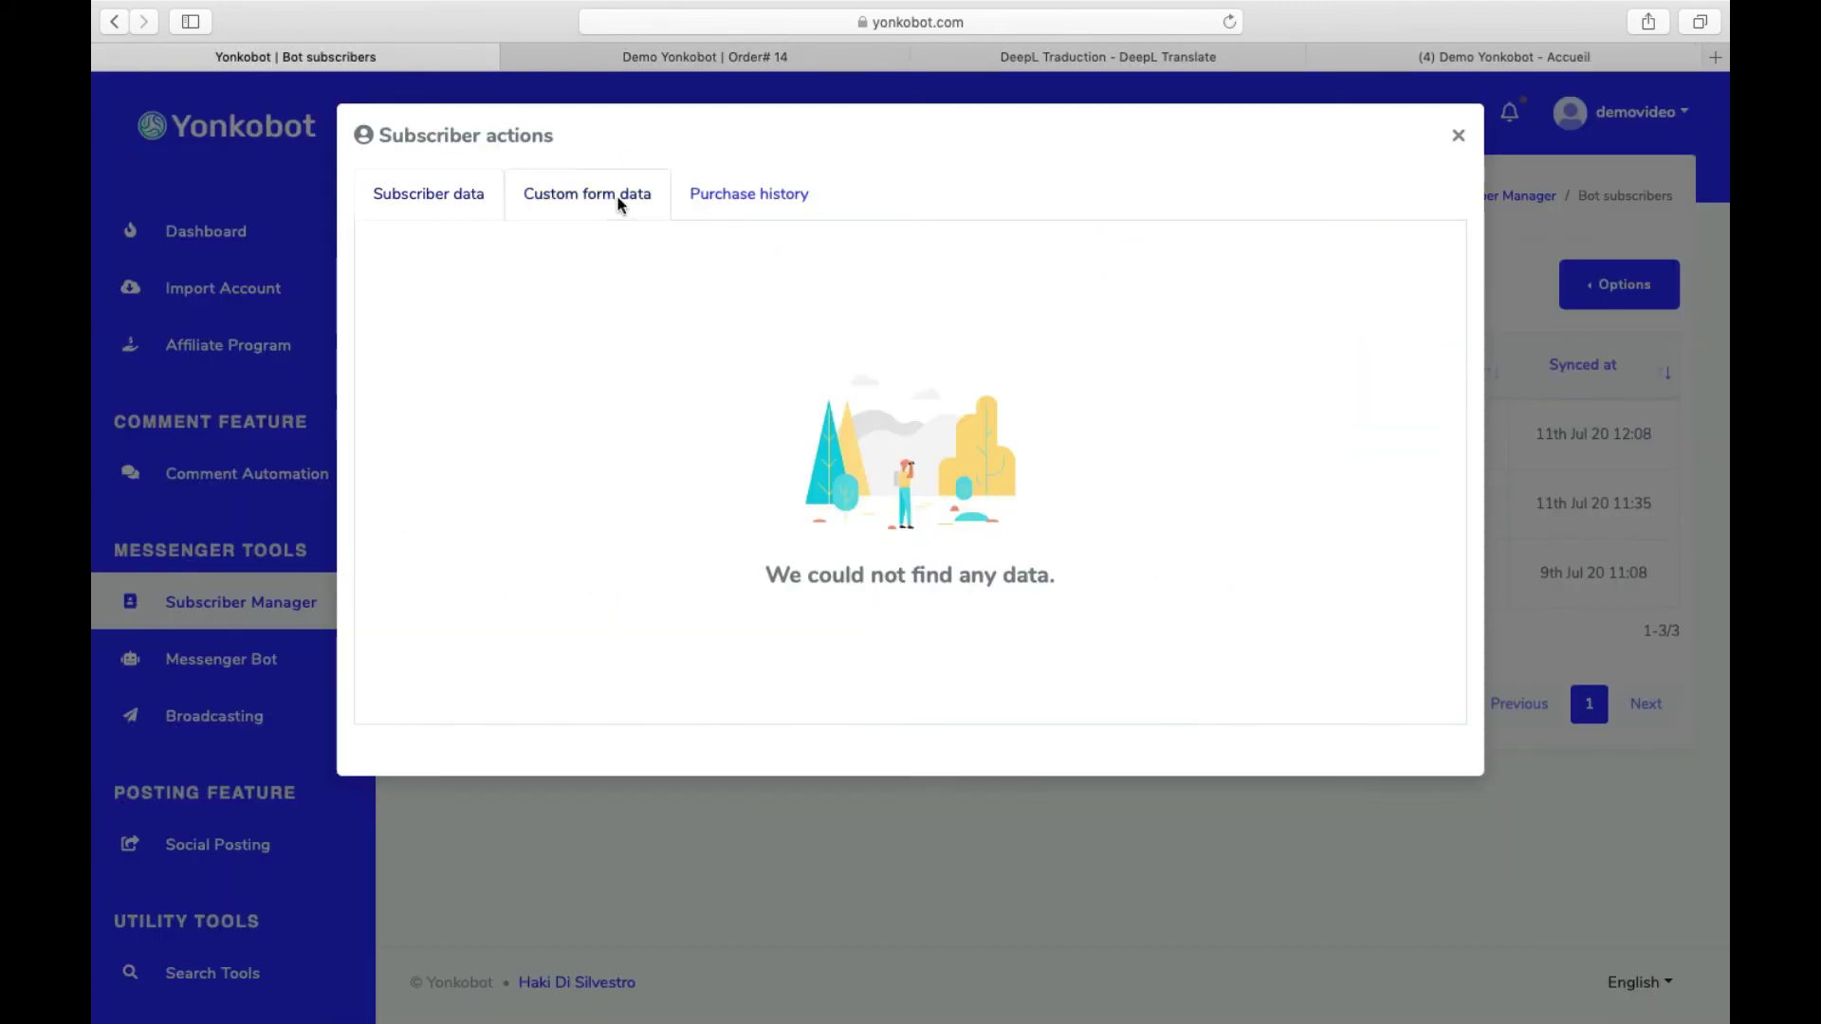
pyautogui.click(428, 194)
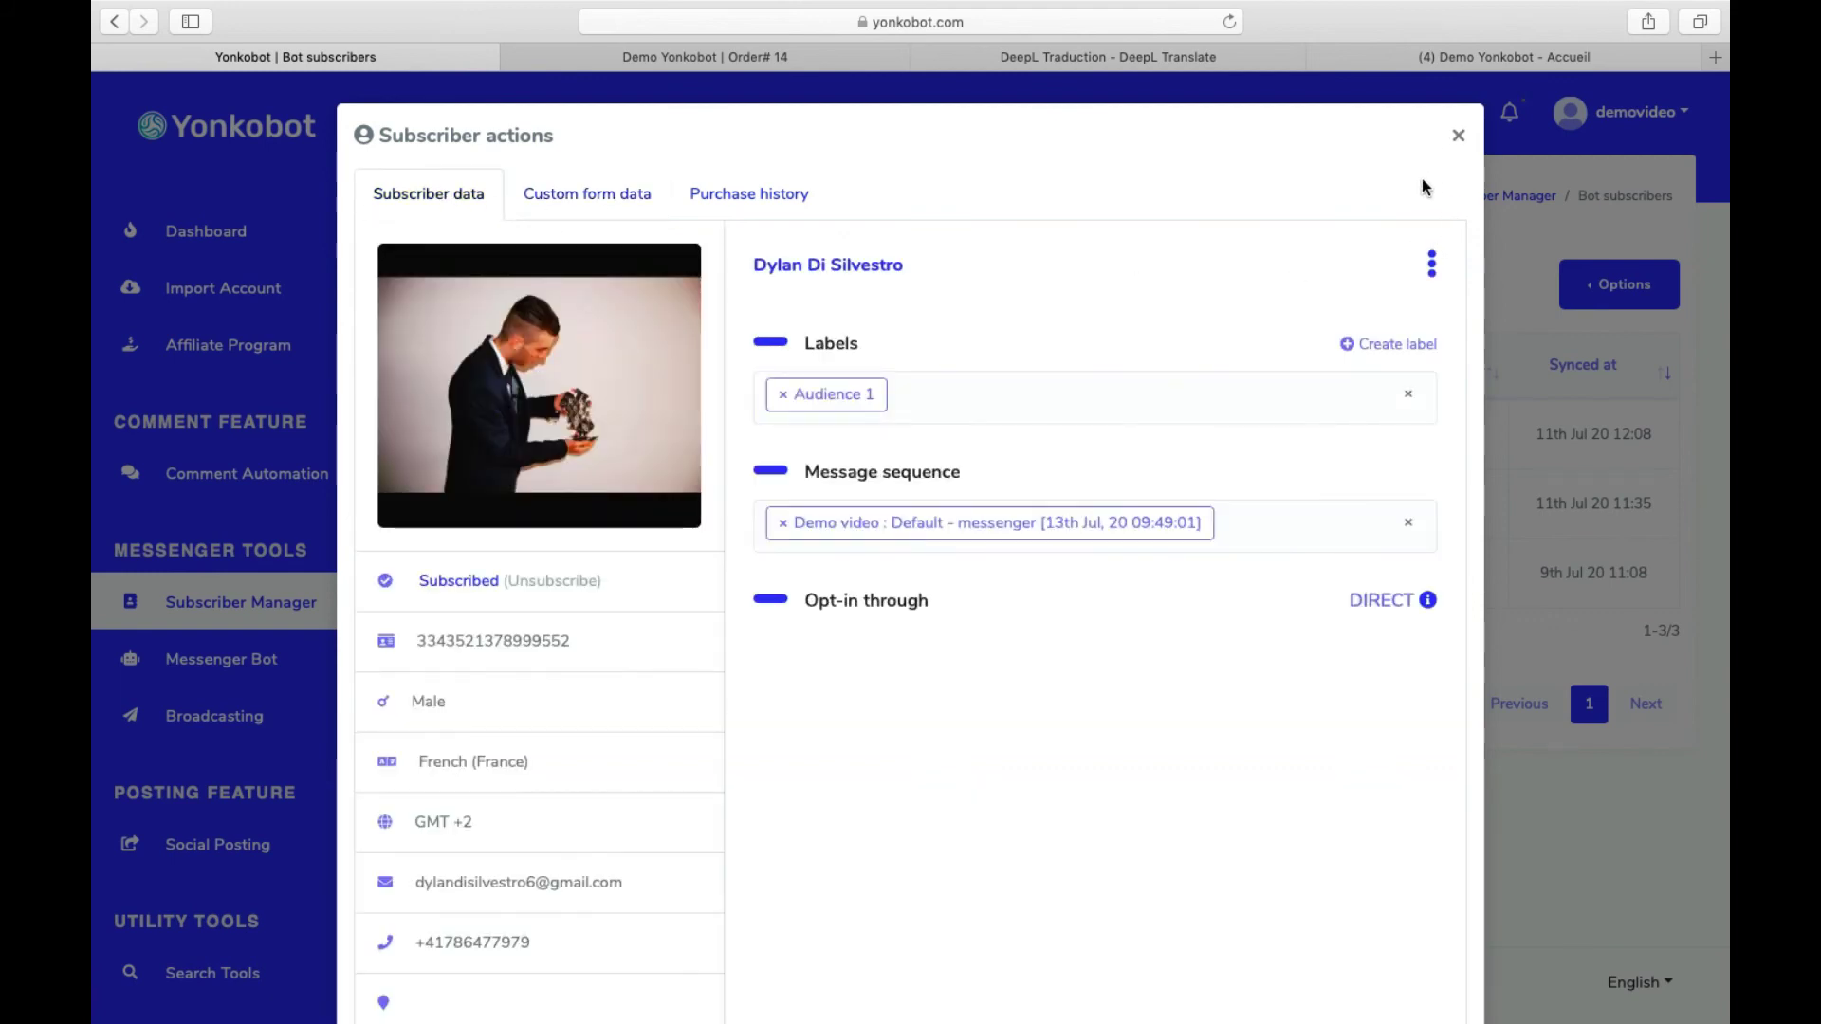
# Step: Check the bot subscriber's options for pausing replies, syncing and deleting data, and return to the Subscriber Manager
pyautogui.click(1431, 274)
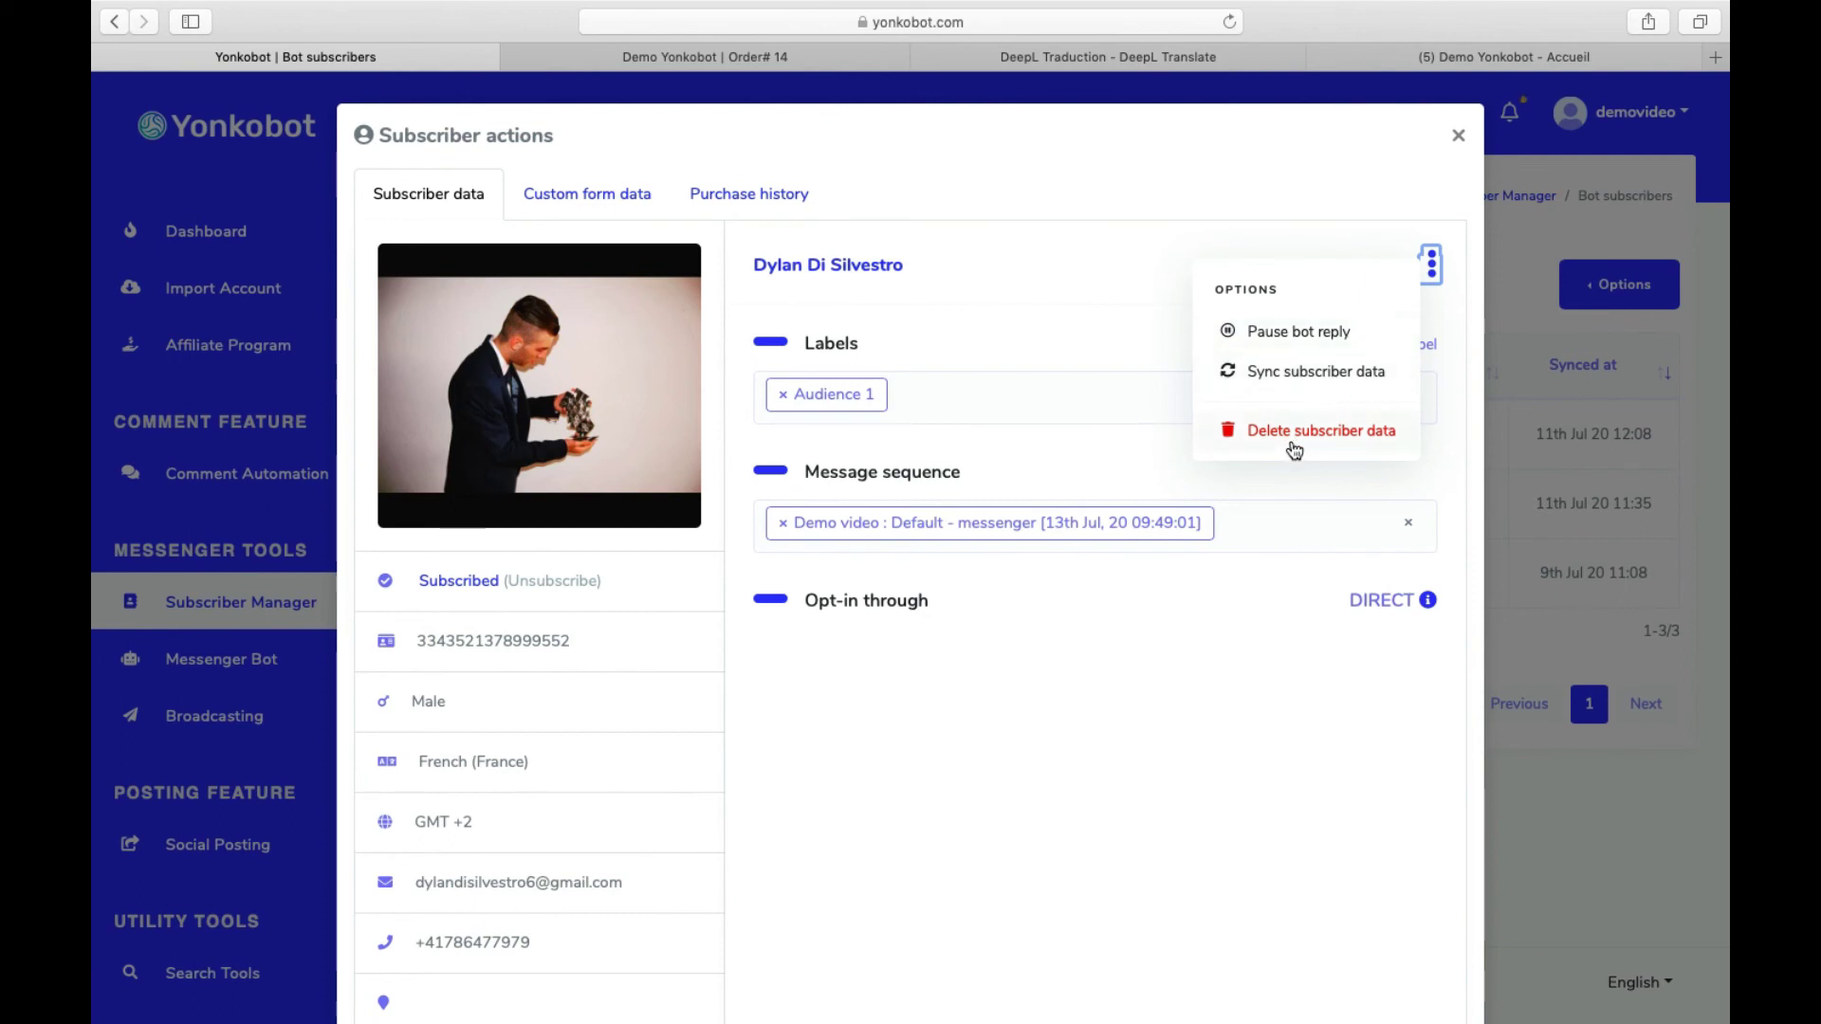
pyautogui.click(1047, 241)
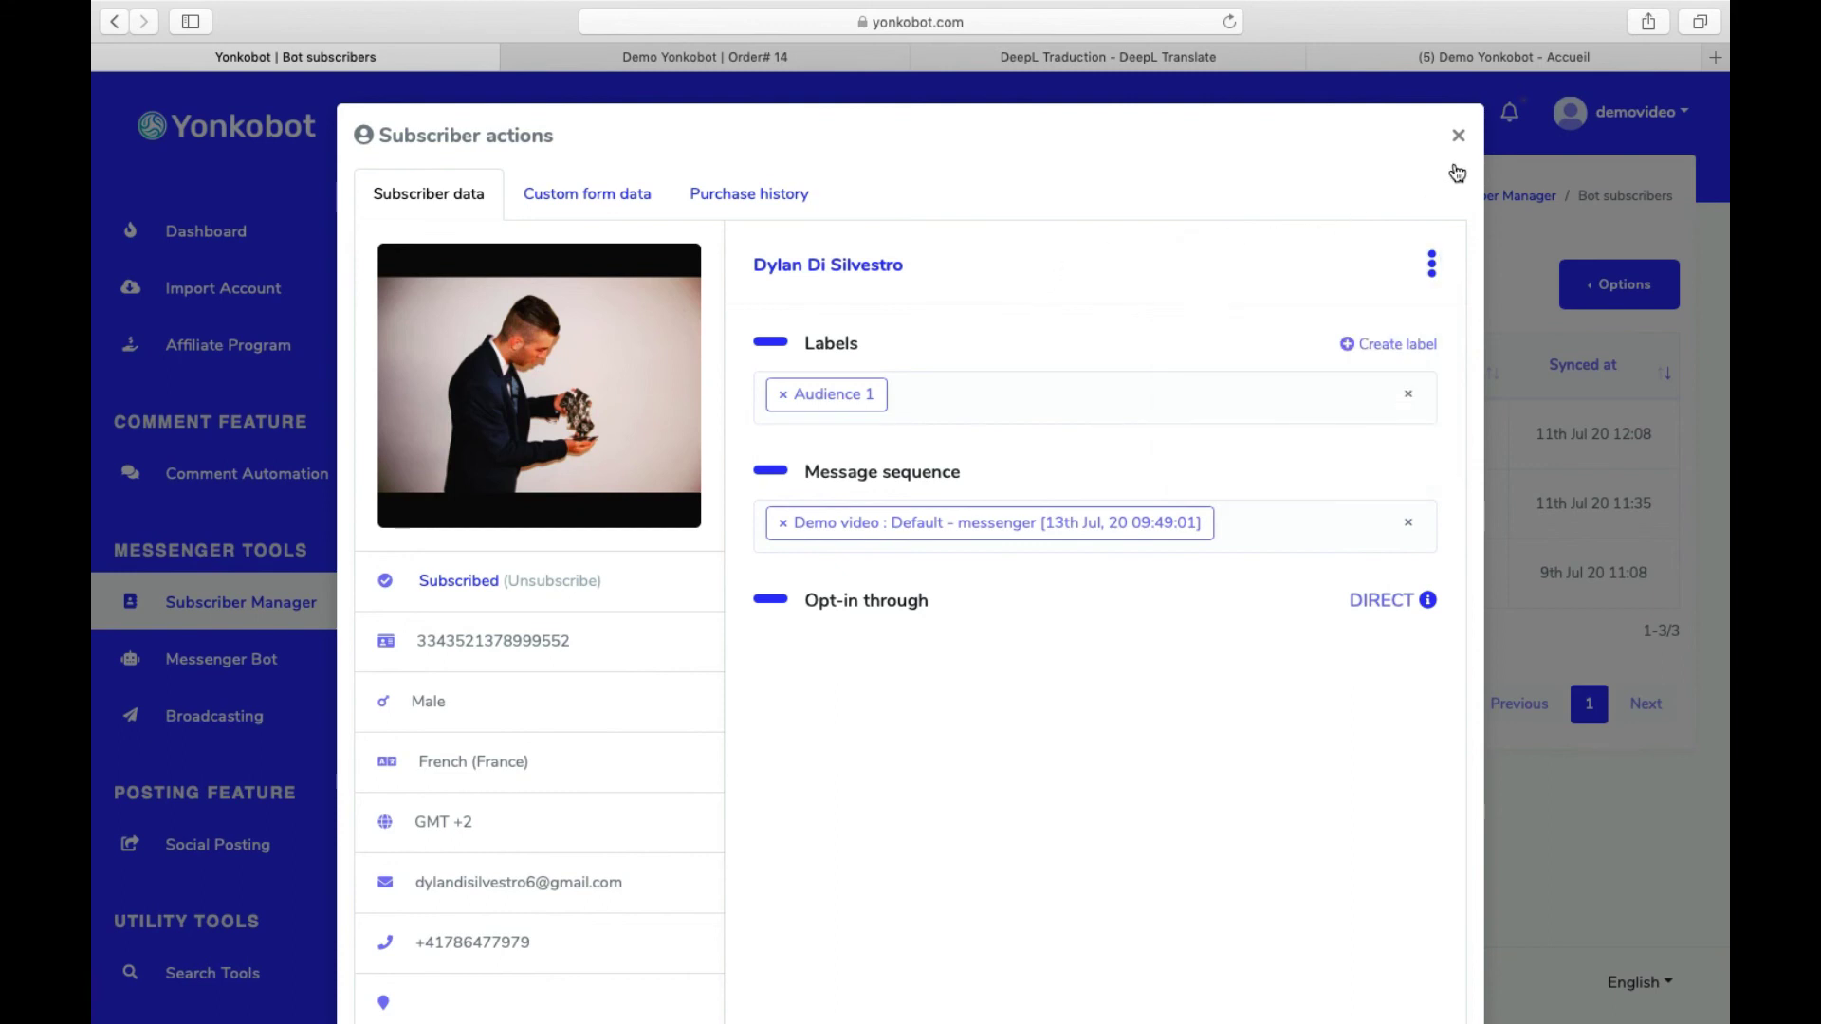
pyautogui.click(1458, 136)
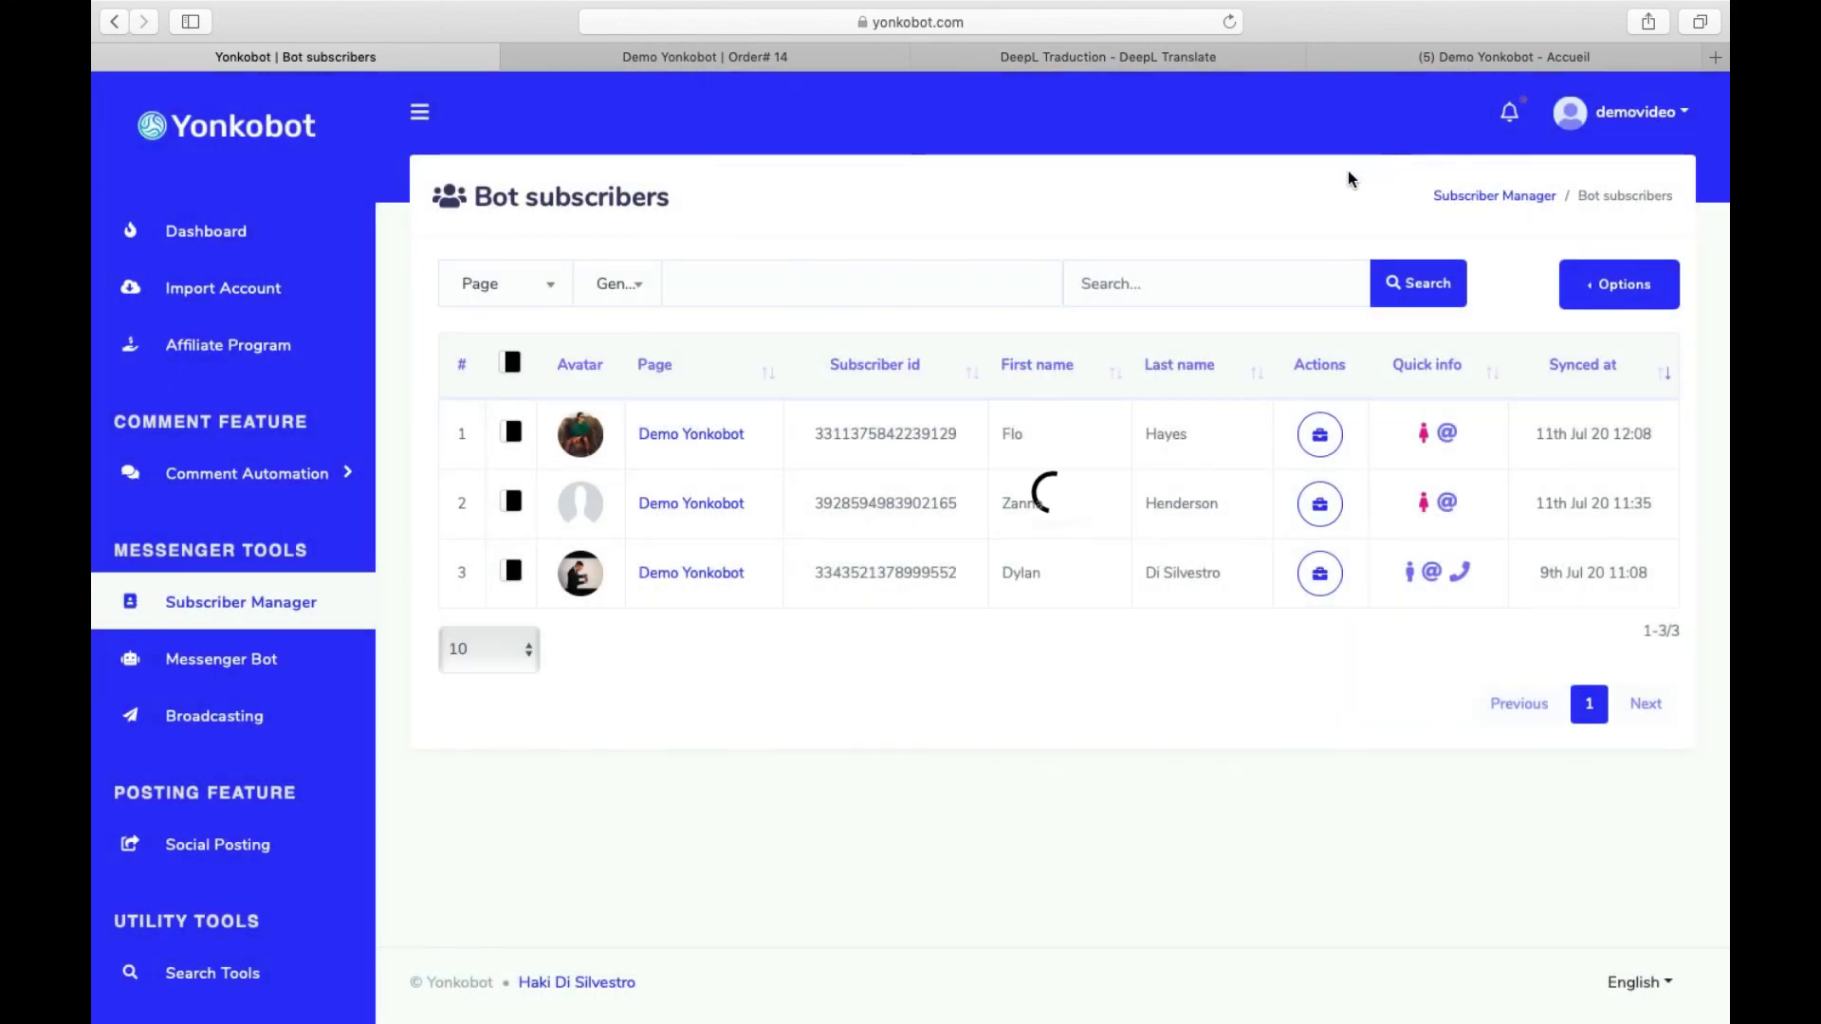
pyautogui.click(1494, 195)
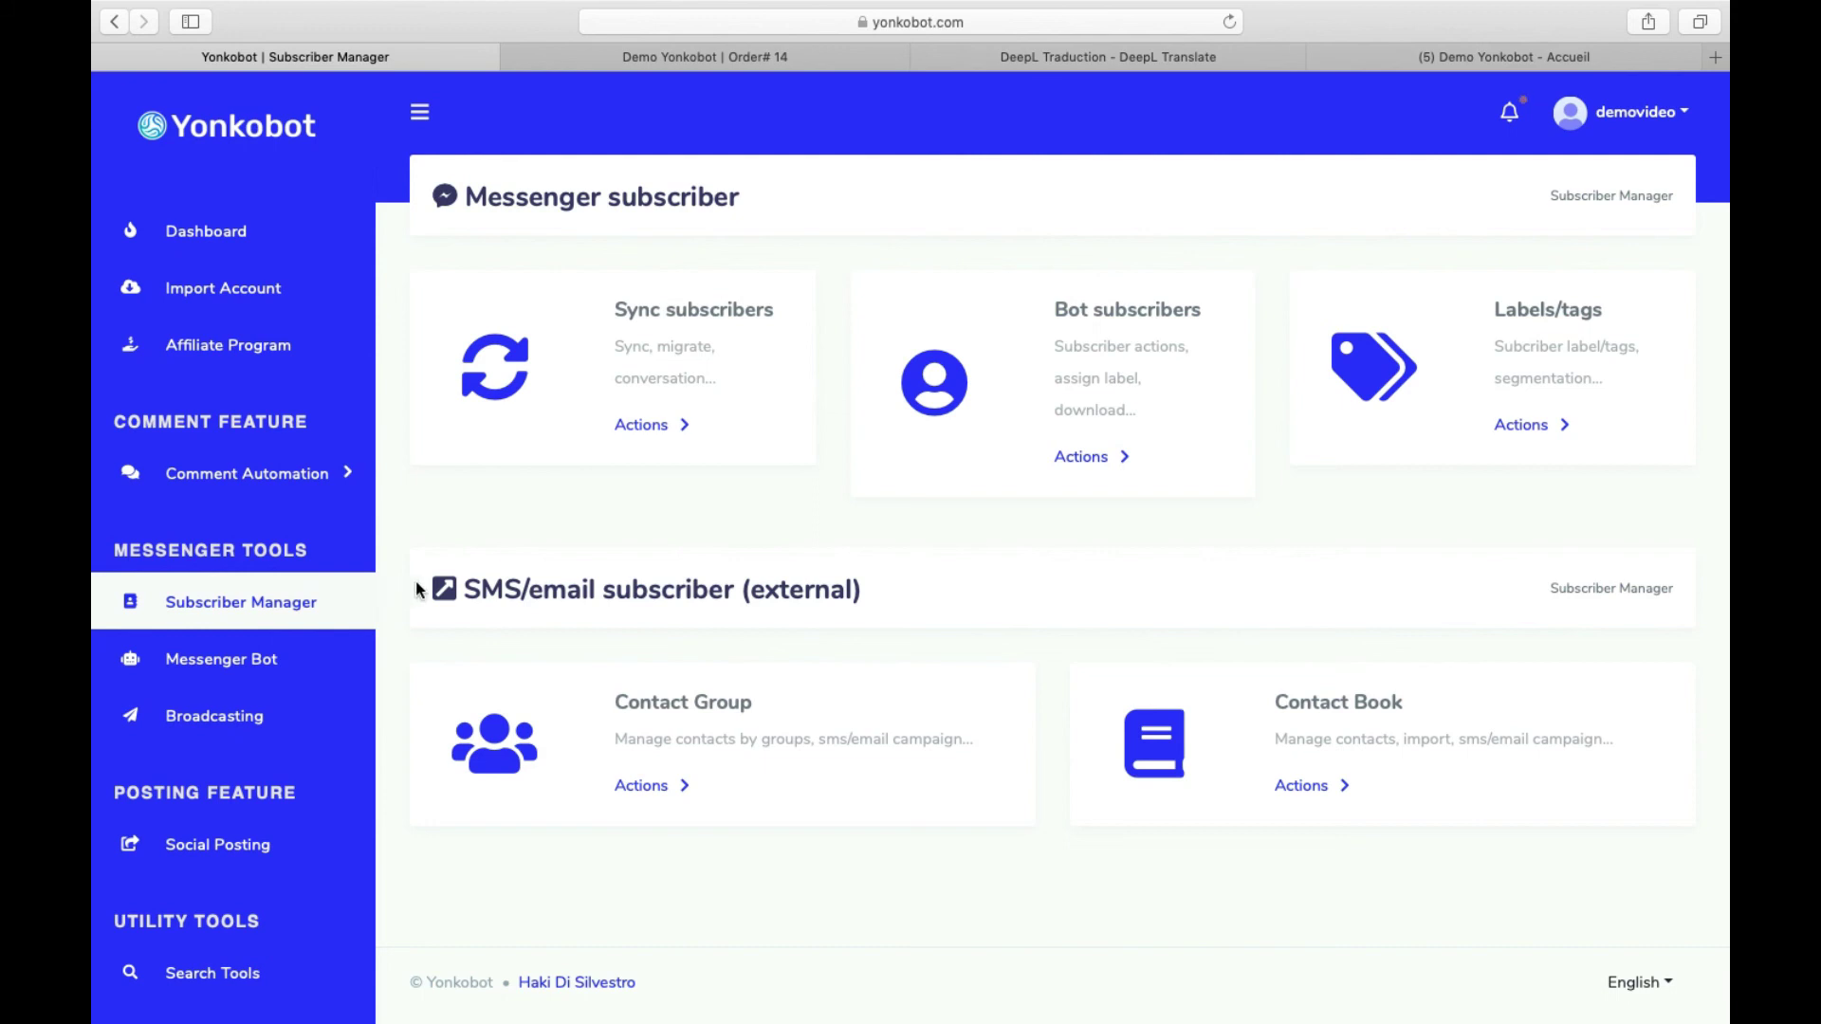
# Step: Open the external subscribers' contact groups and add a new contact group named Nouveau Groupe
pyautogui.click(677, 786)
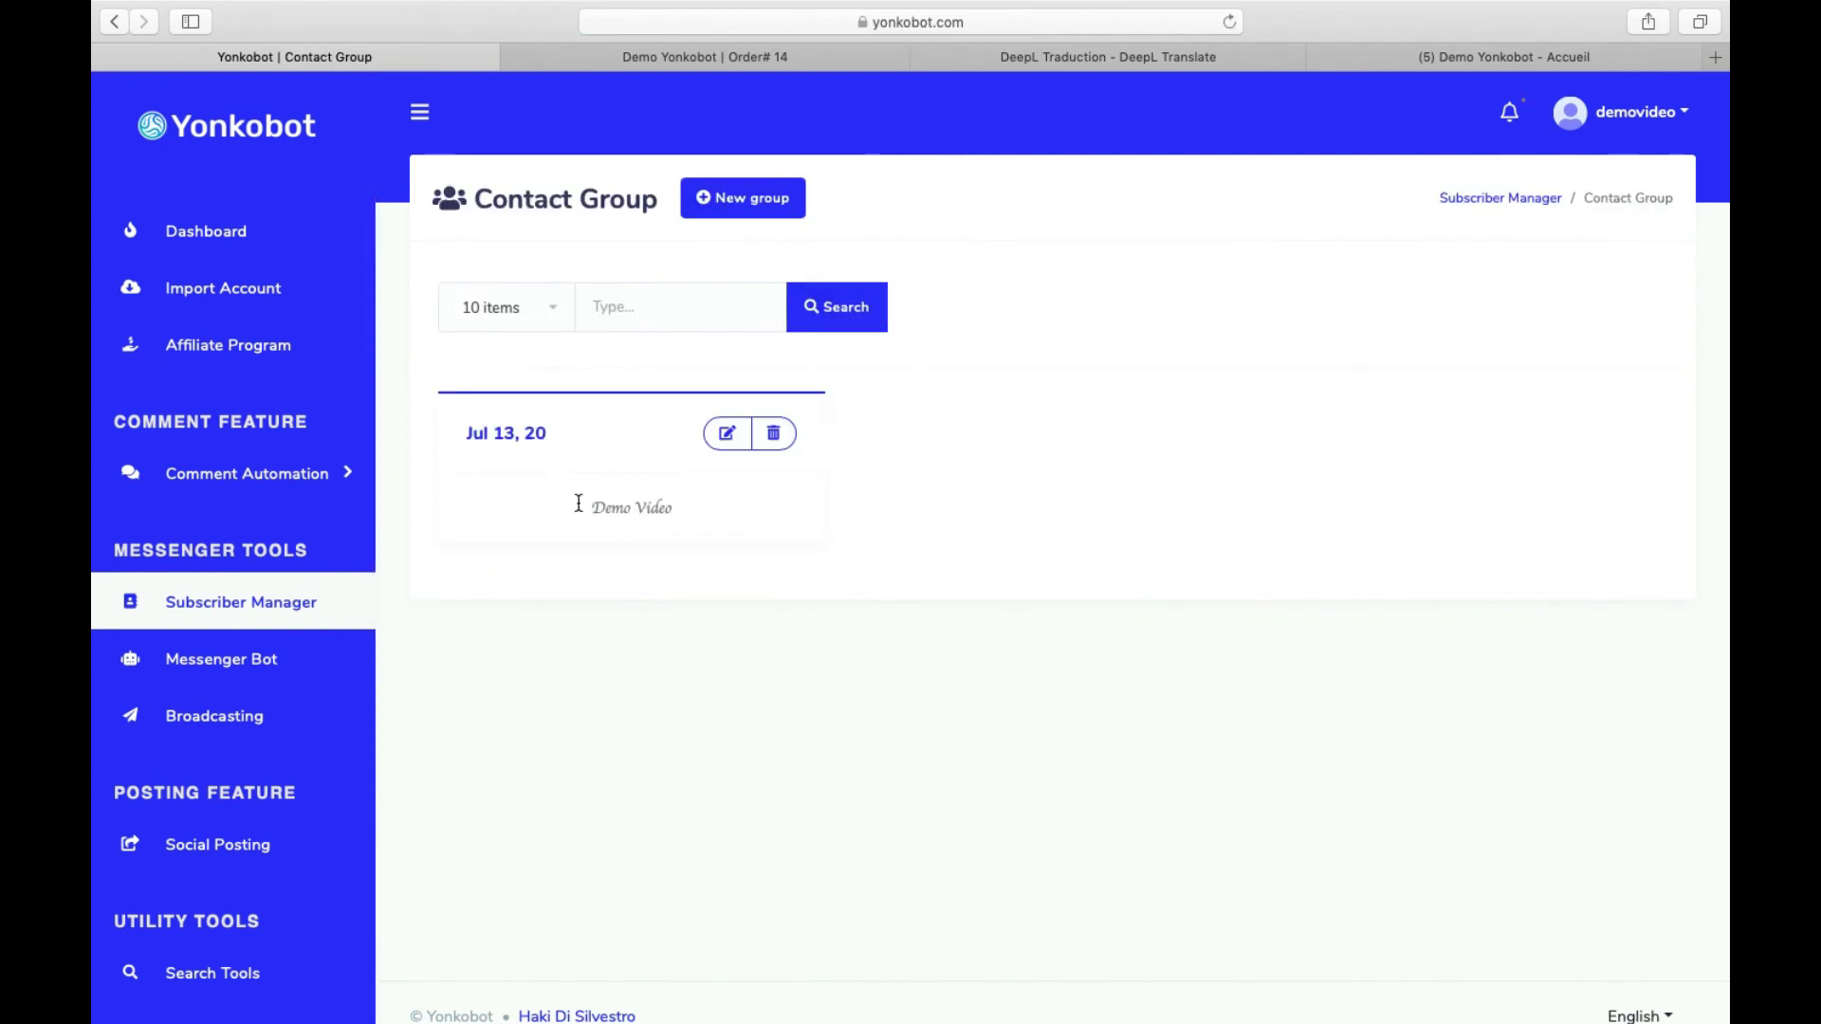
pyautogui.moveTo(578, 507); pyautogui.dragTo(684, 510)
pyautogui.click(715, 509)
pyautogui.click(732, 192)
pyautogui.click(760, 254)
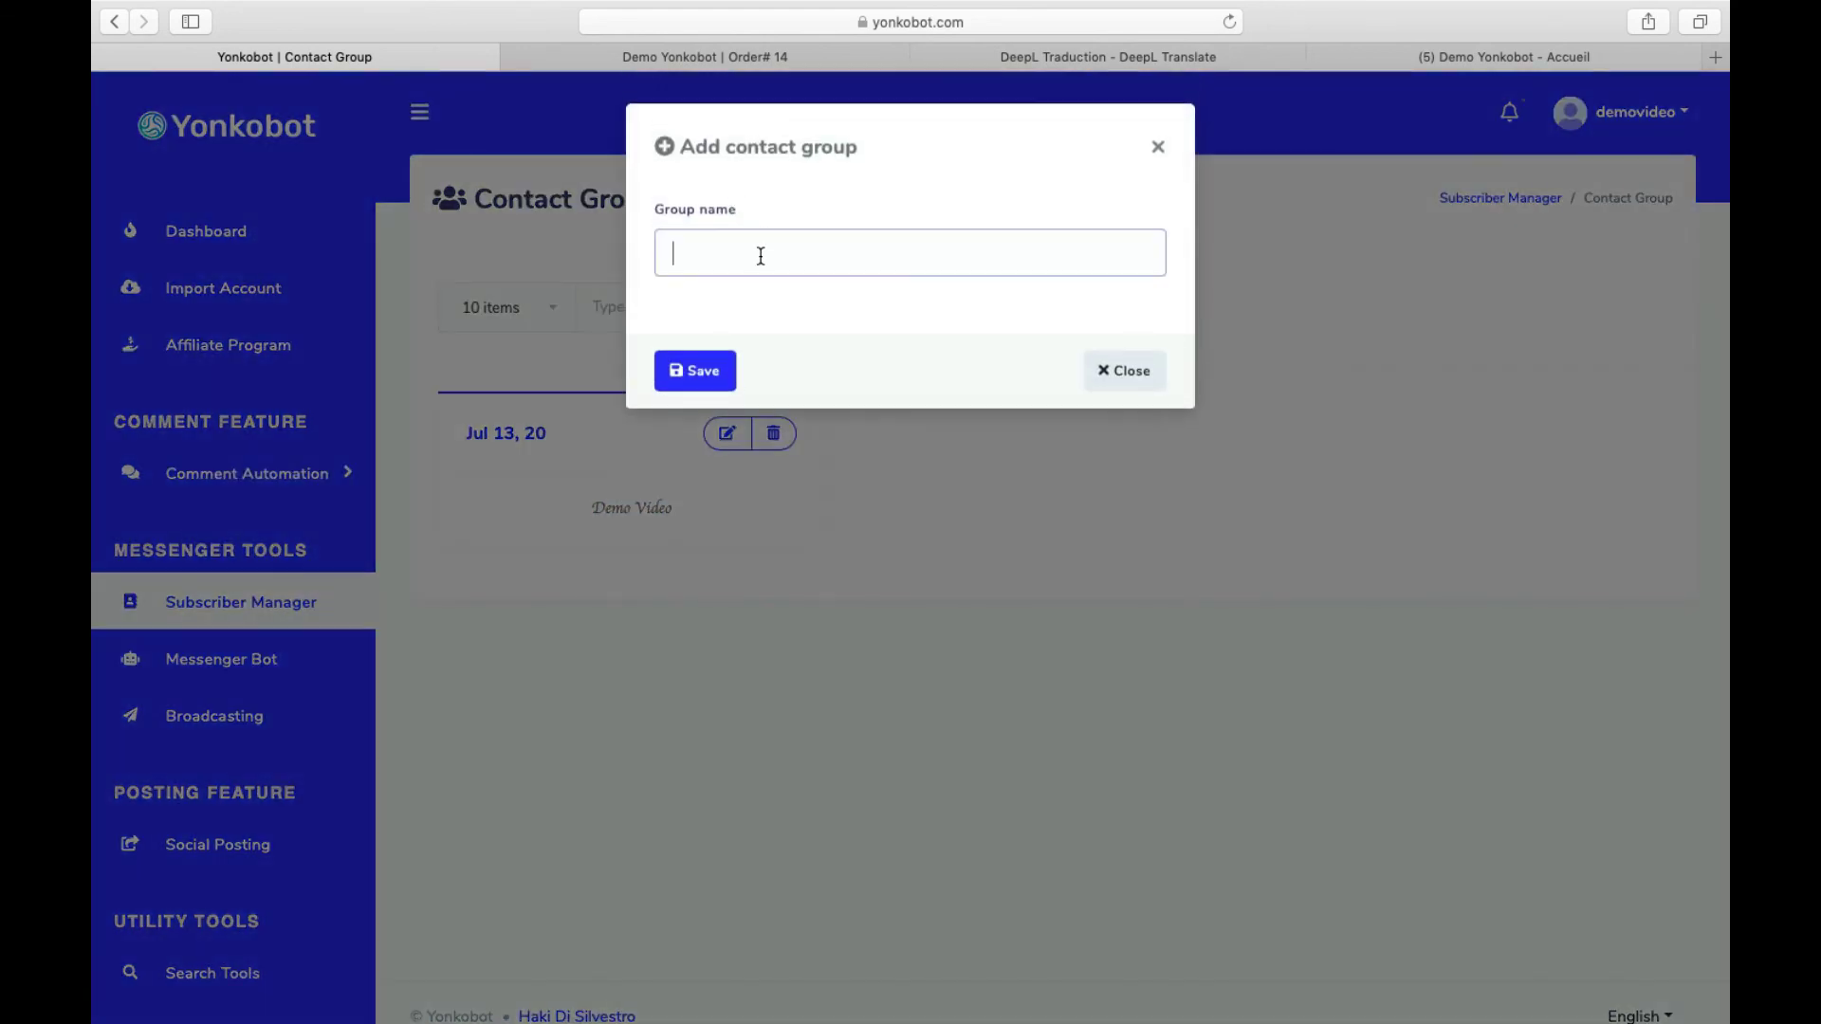
pyautogui.write('Nouveau Groupe')
pyautogui.press('Return')
pyautogui.click(1125, 378)
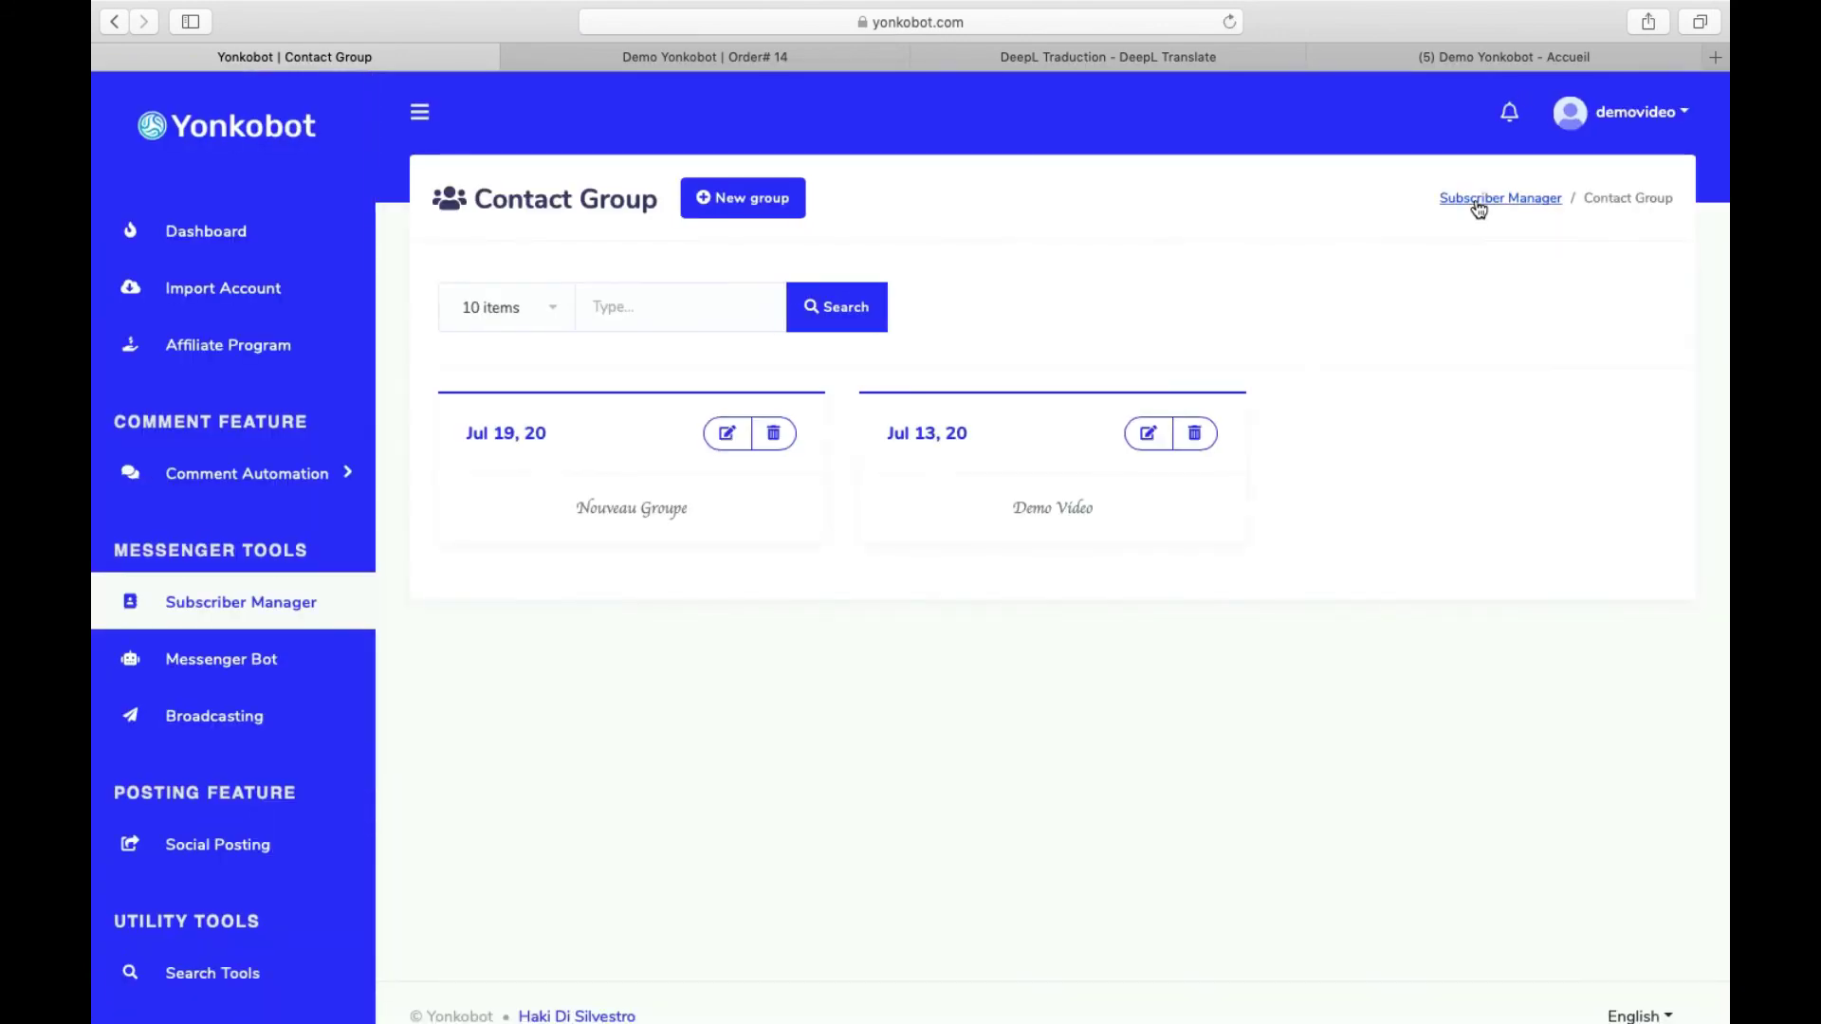
# Step: Open the Contact Book from the Subscriber Manager and review the group filter choices and the listed contacts' details
pyautogui.click(1475, 201)
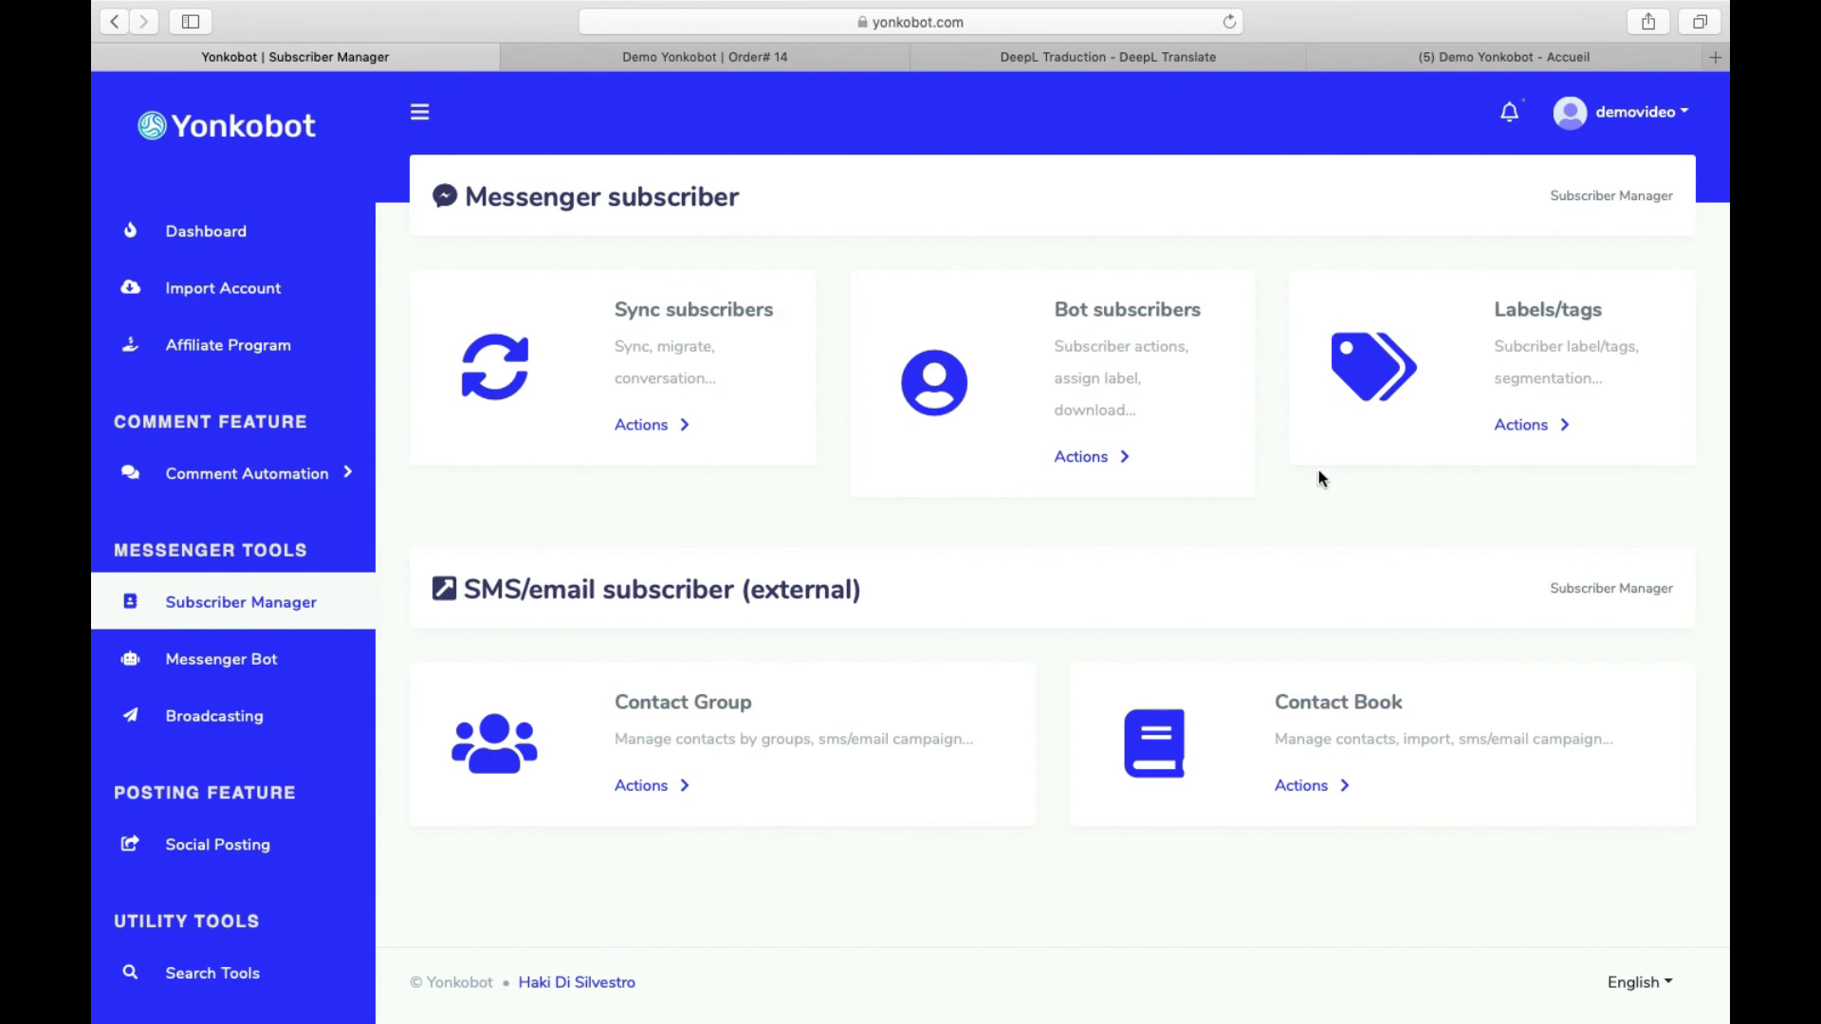
pyautogui.click(1319, 787)
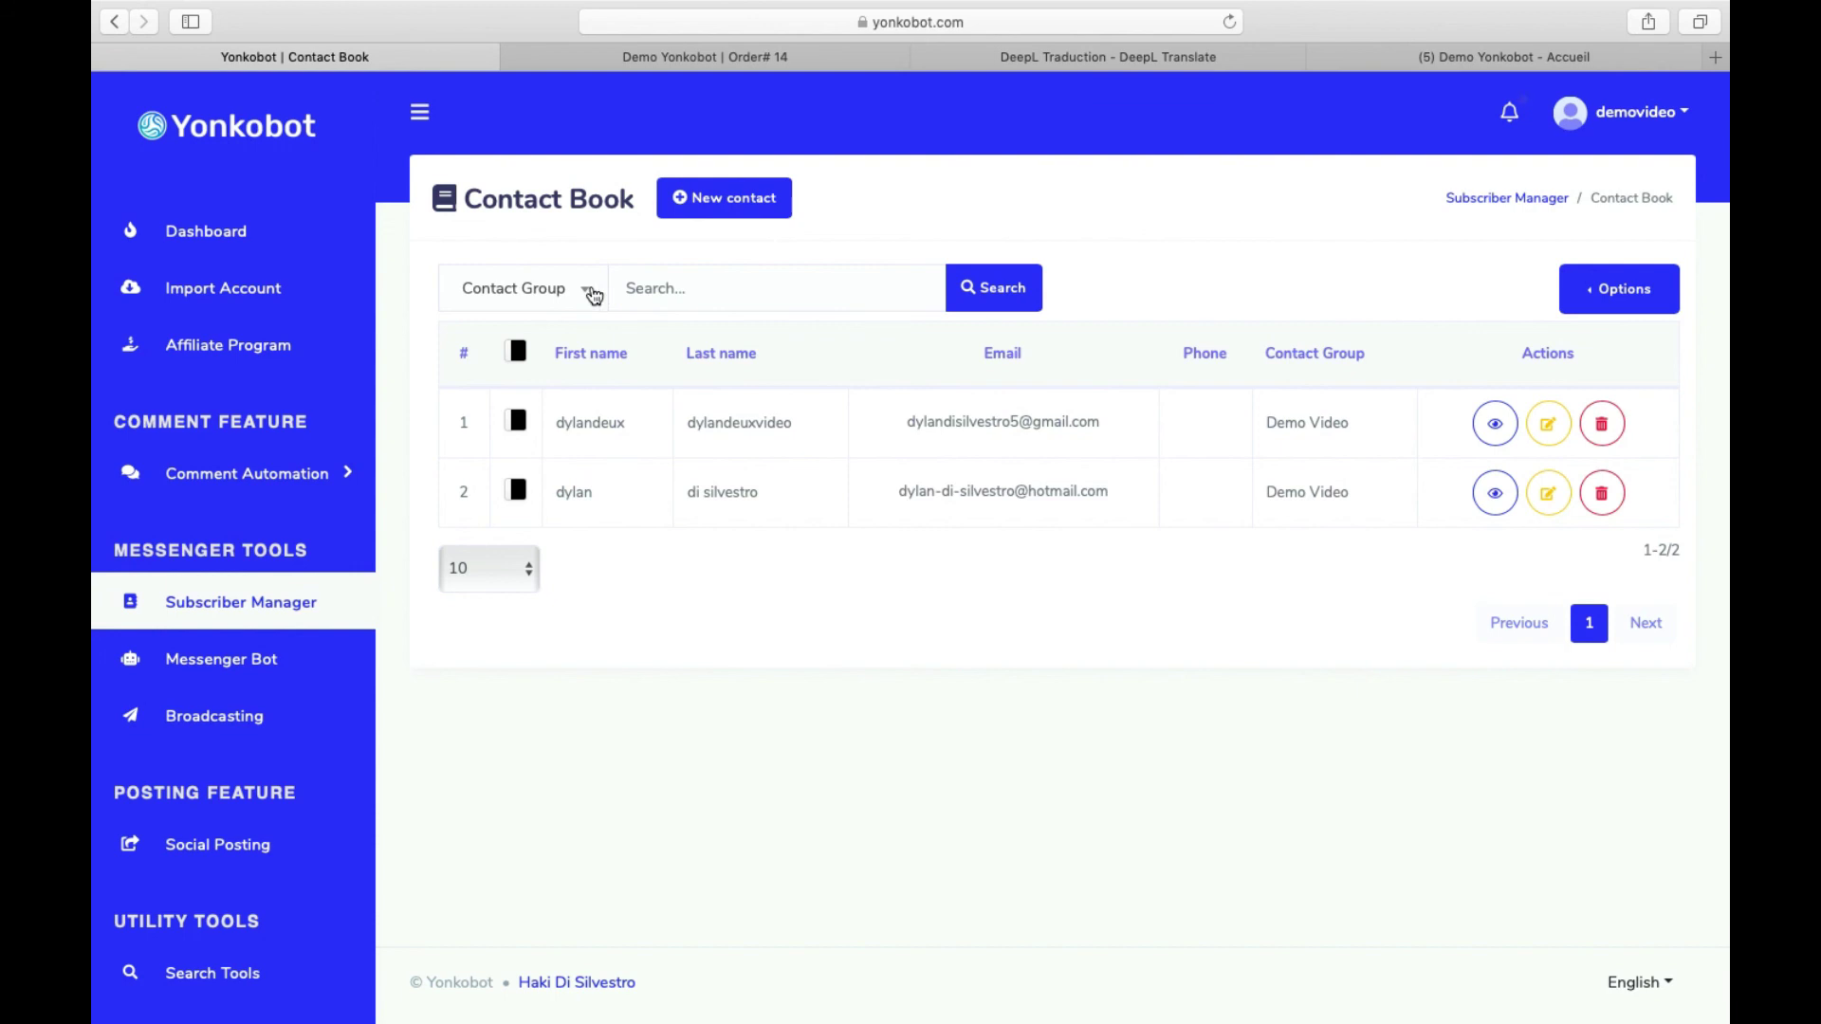
pyautogui.click(590, 293)
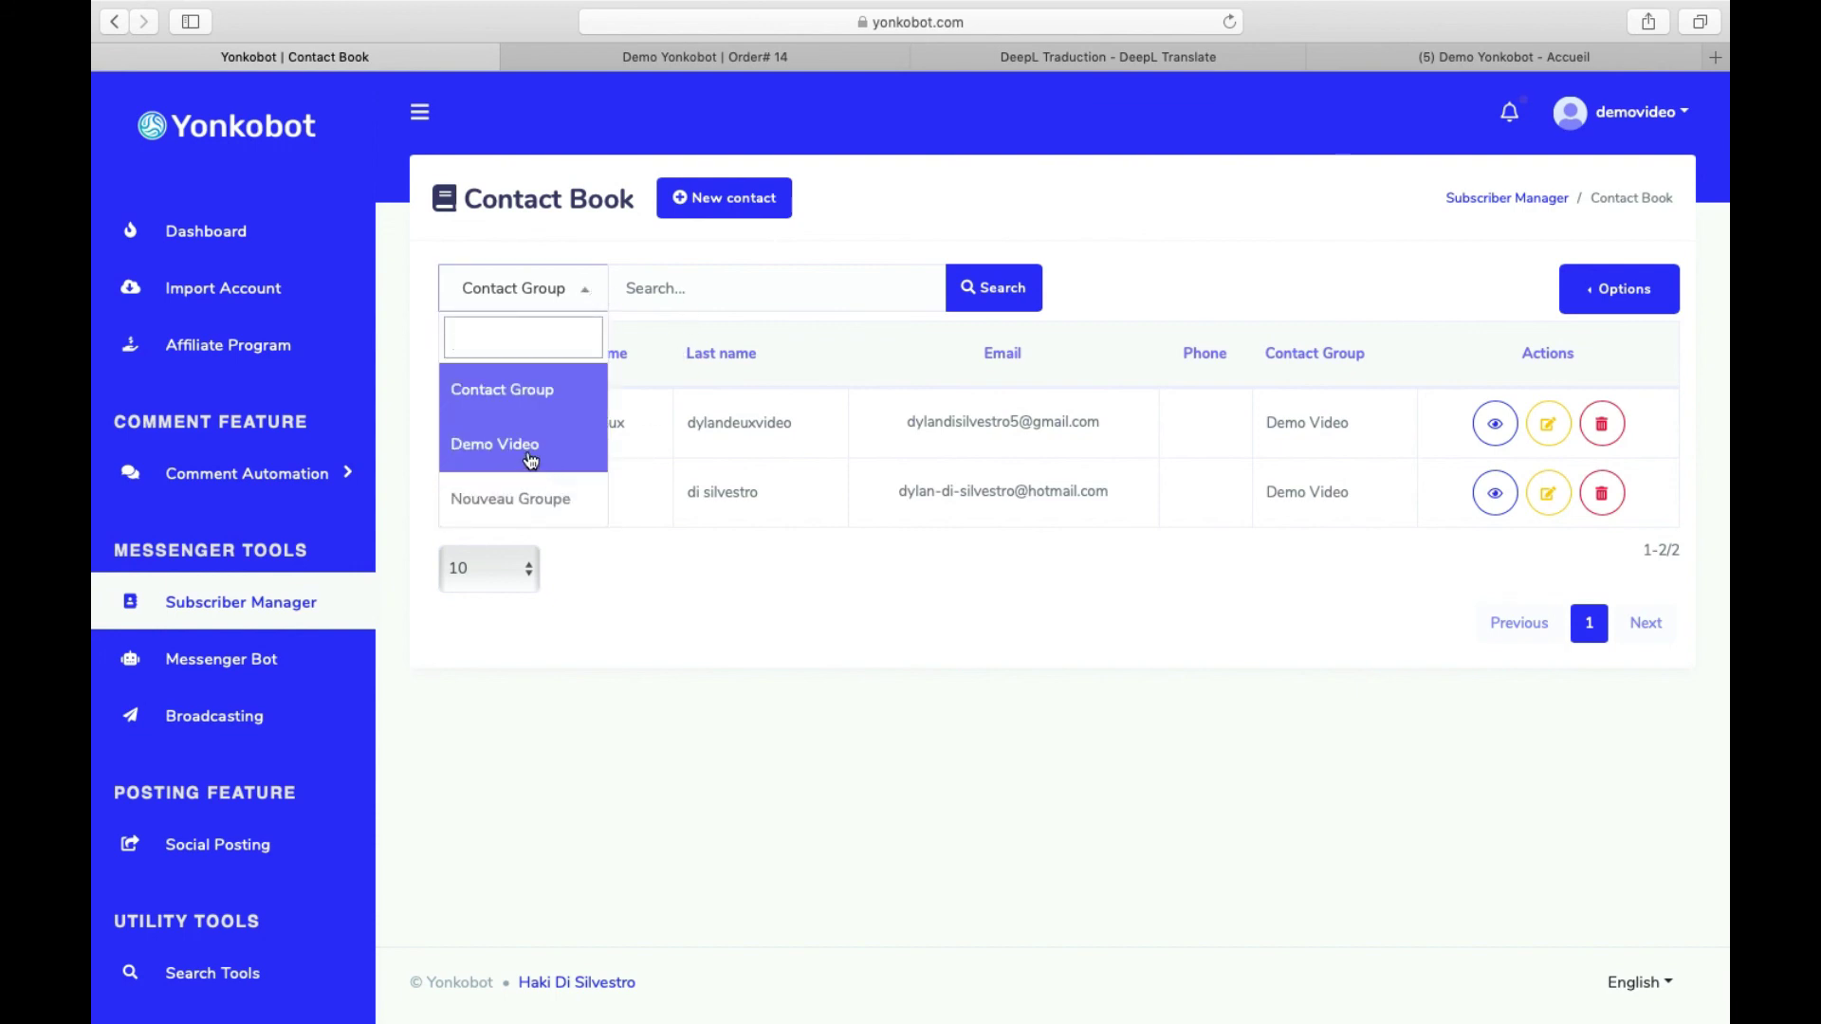
pyautogui.click(903, 428)
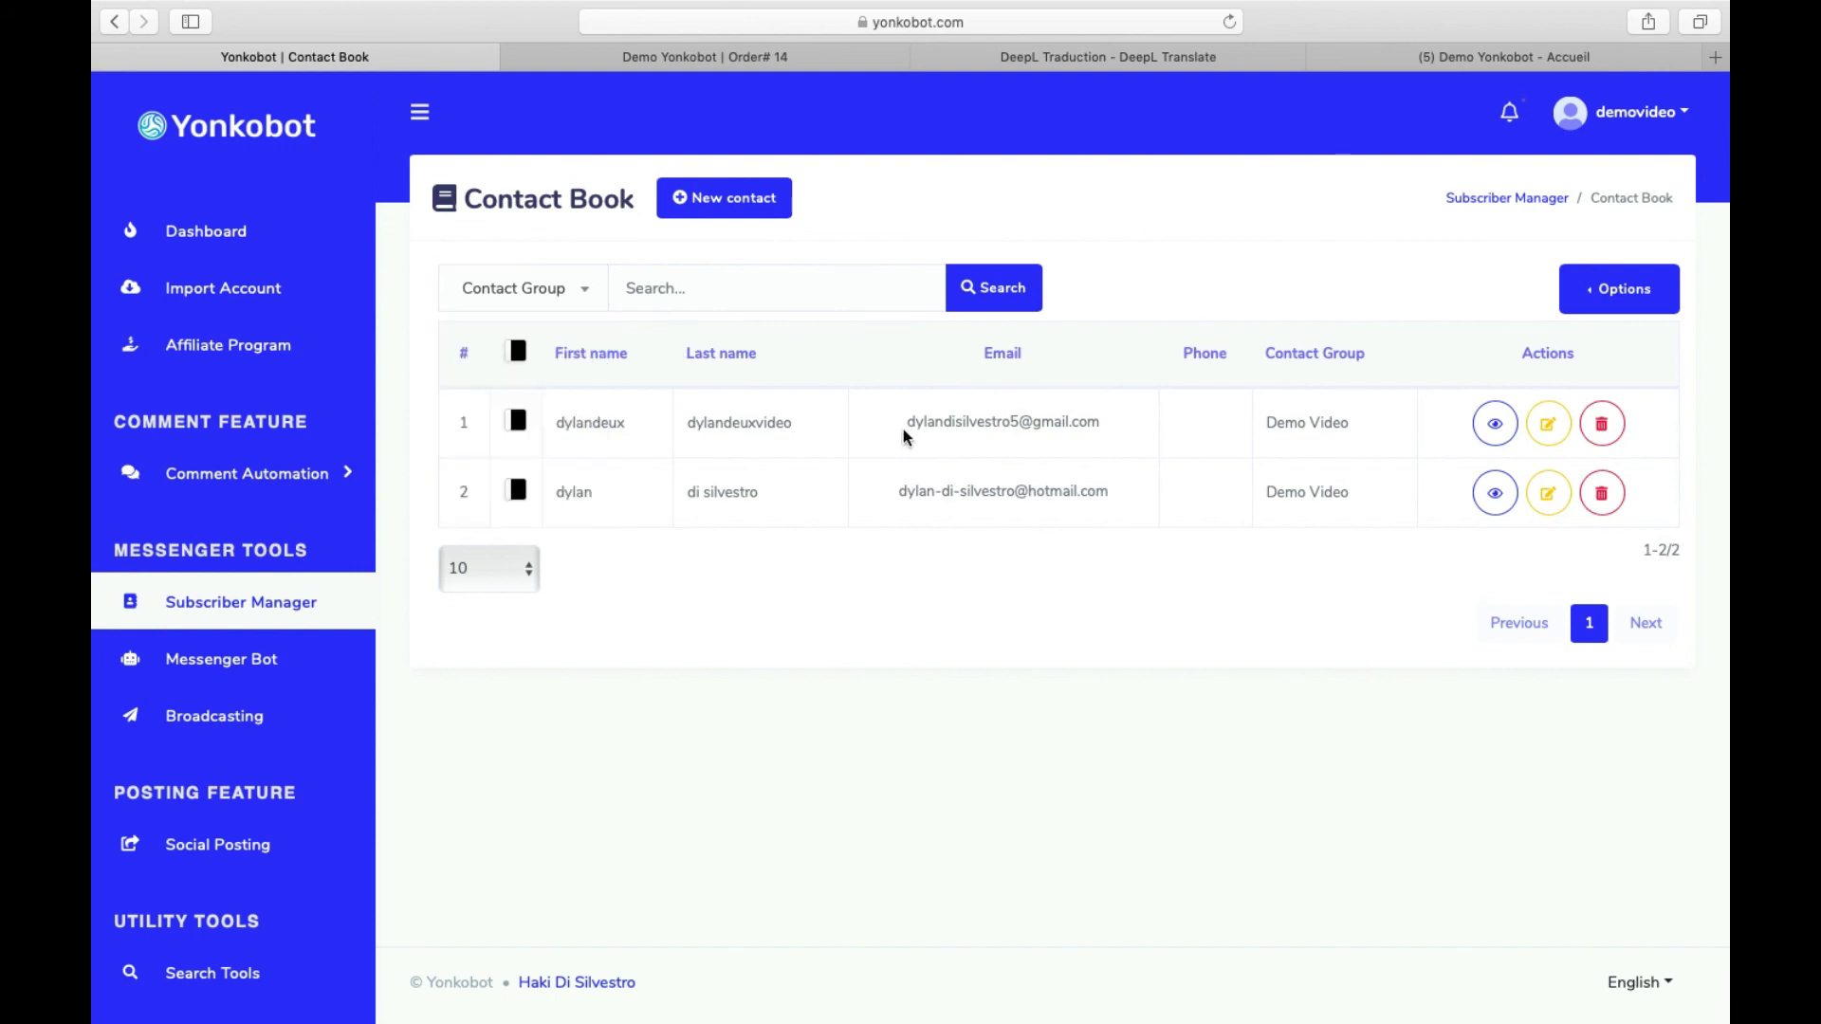
pyautogui.moveTo(908, 414); pyautogui.dragTo(1378, 500)
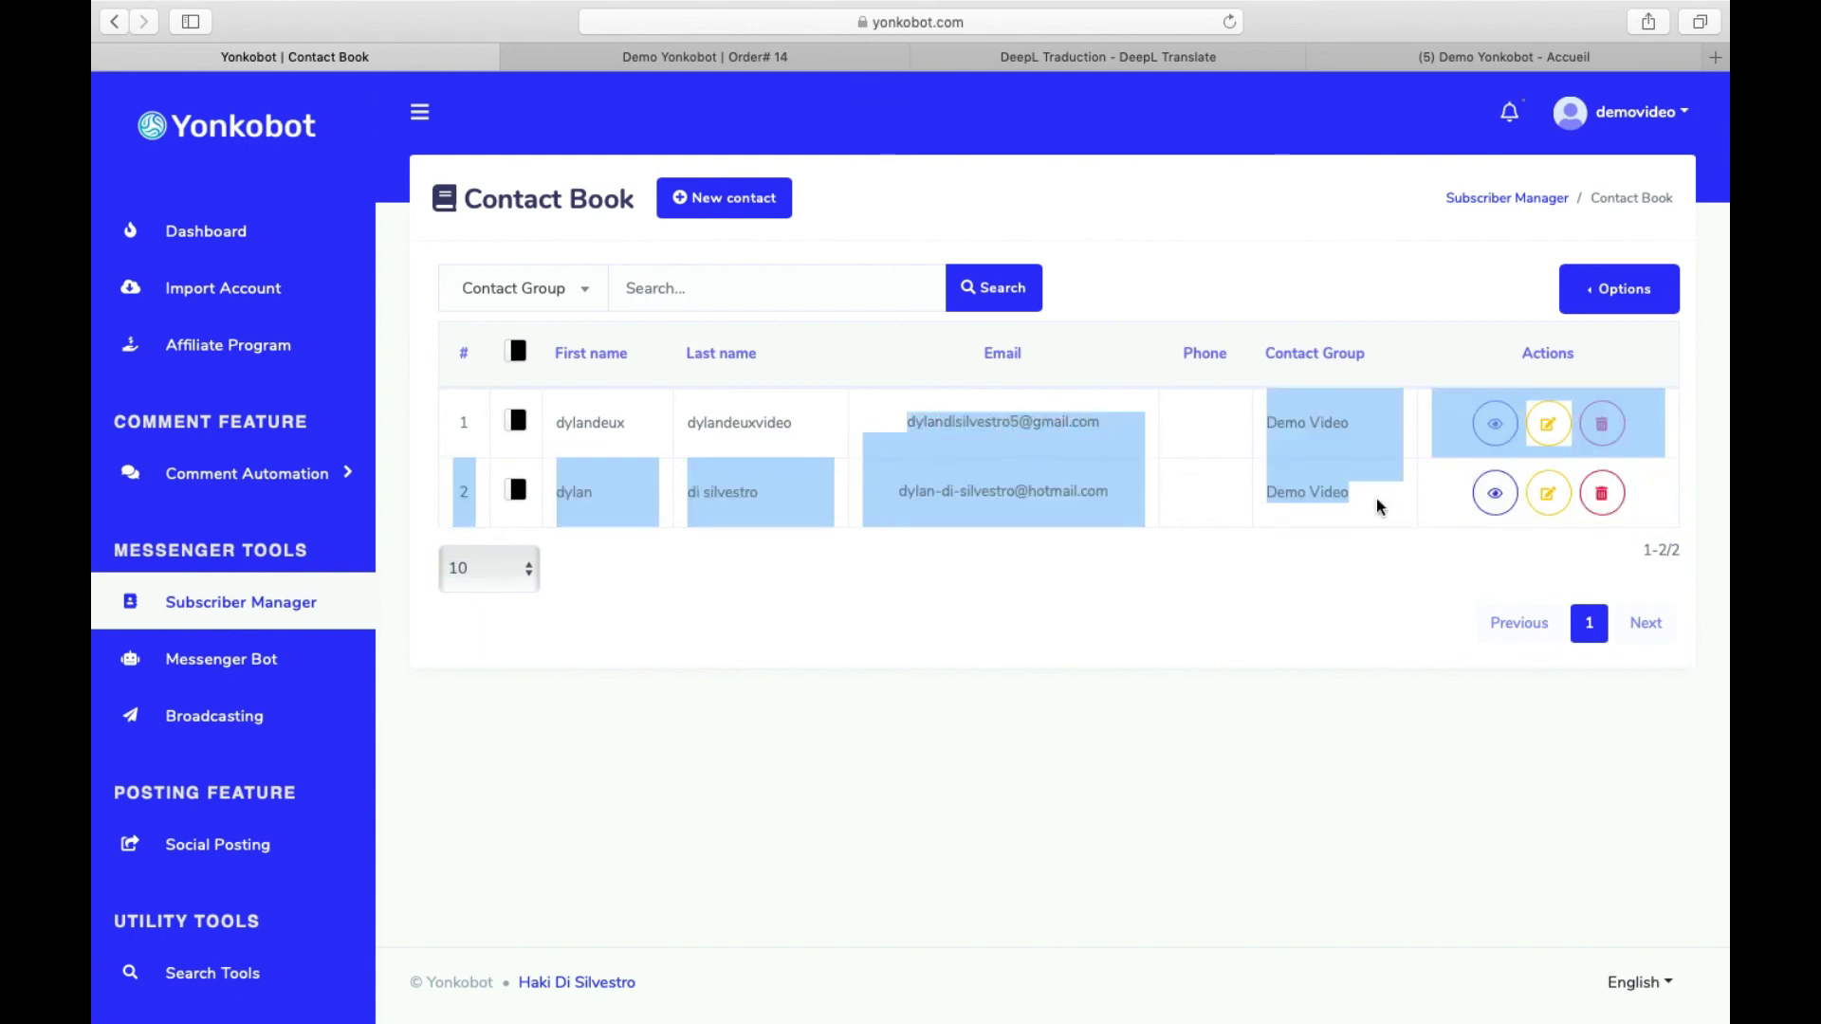
pyautogui.click(1261, 640)
# Step: Filter the contacts by Nouveau Groupe, check the available list options, and reset the contact group filter
pyautogui.click(567, 303)
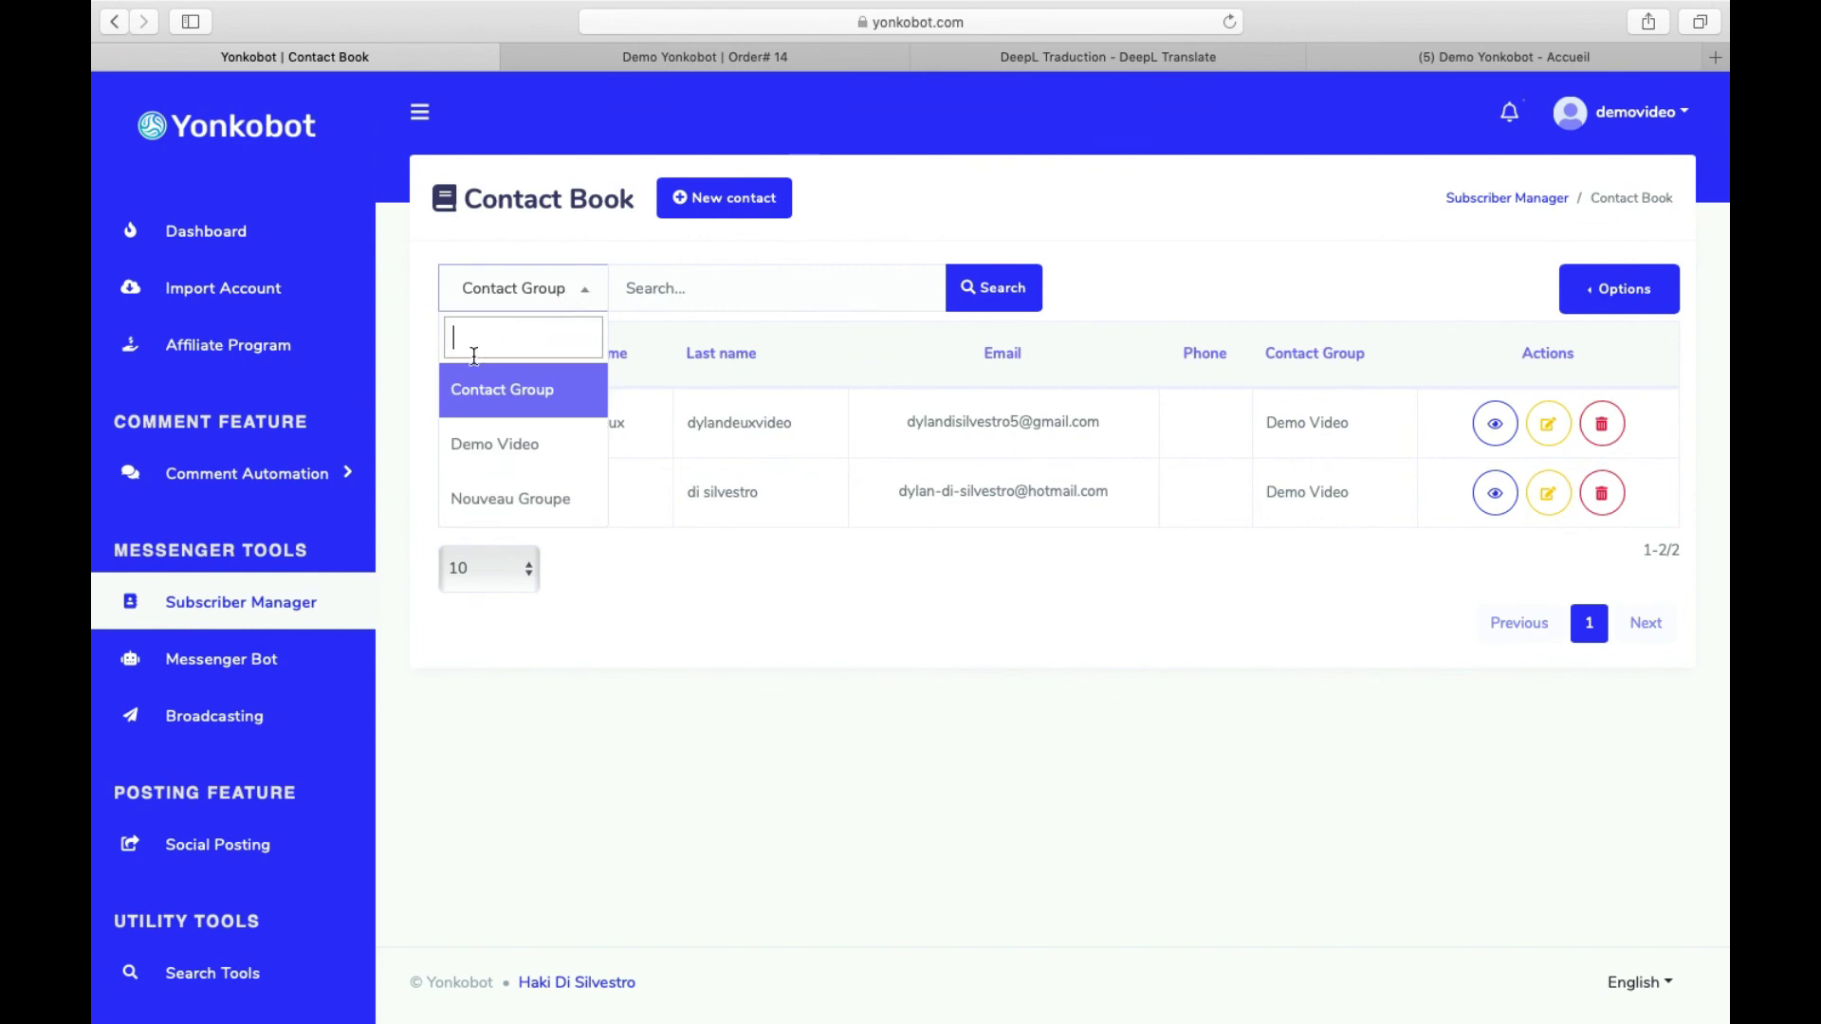
pyautogui.click(504, 498)
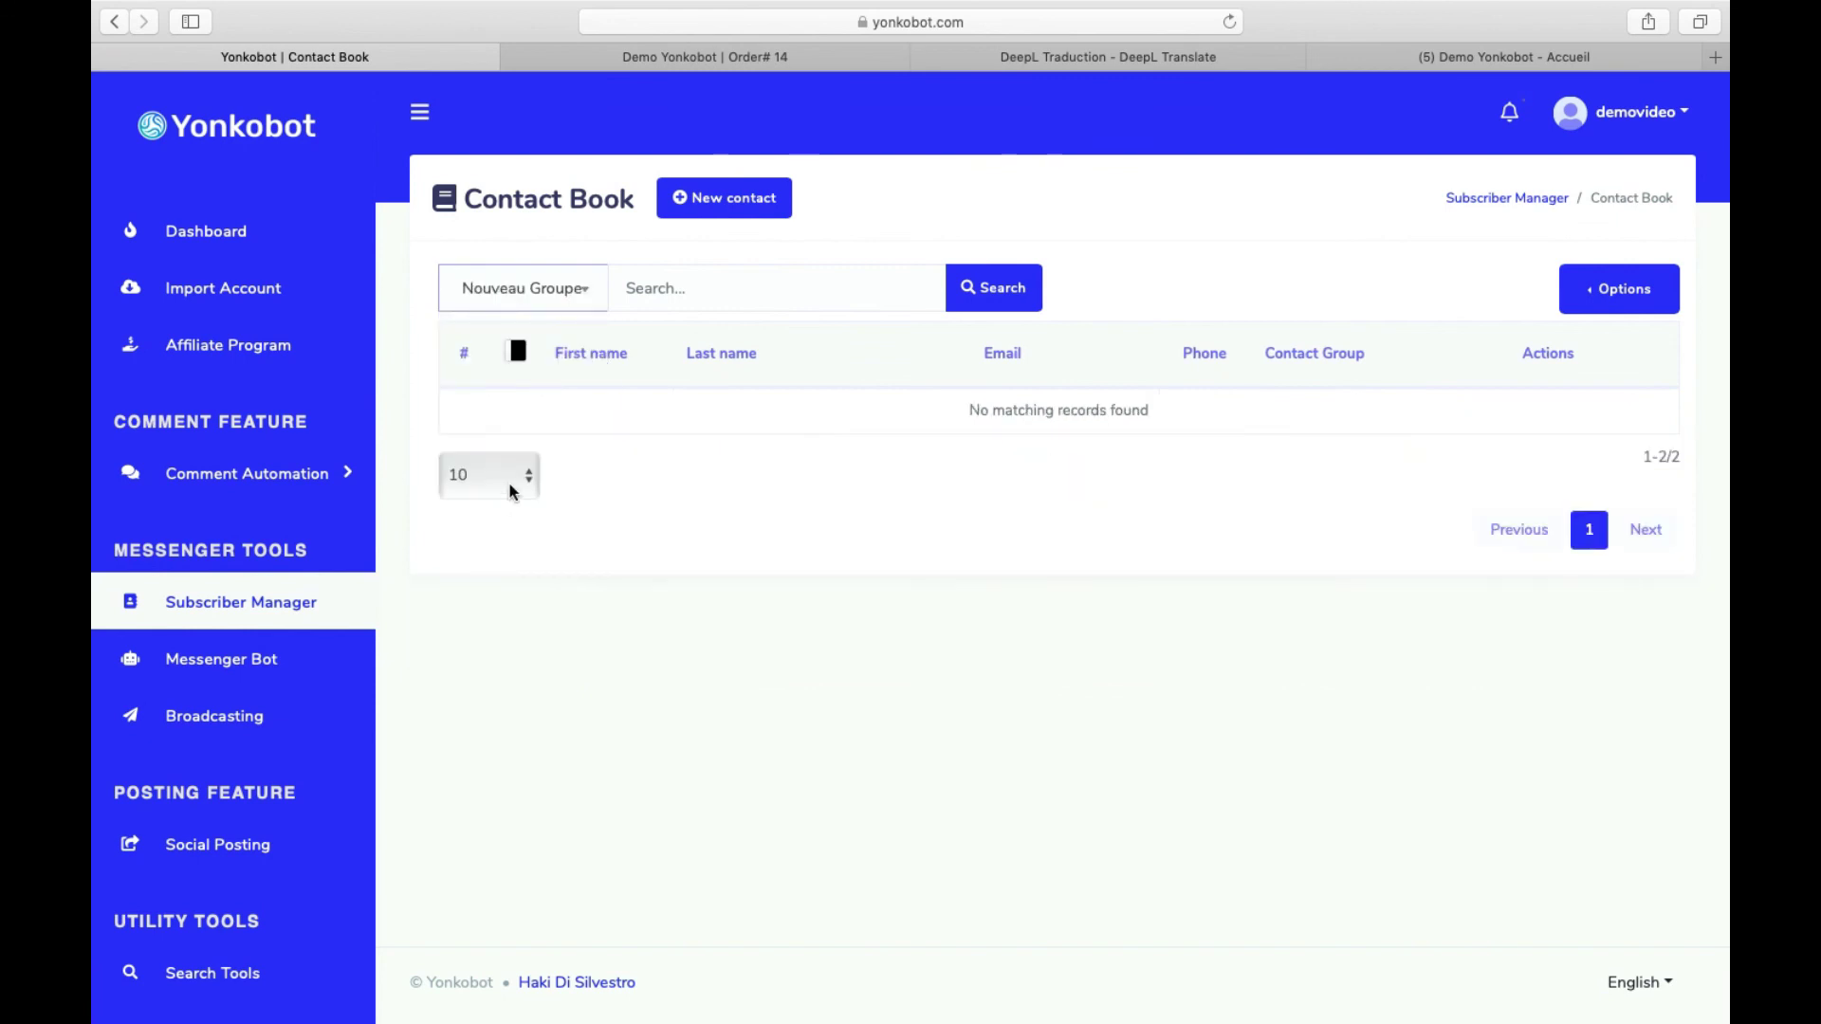
pyautogui.click(1613, 302)
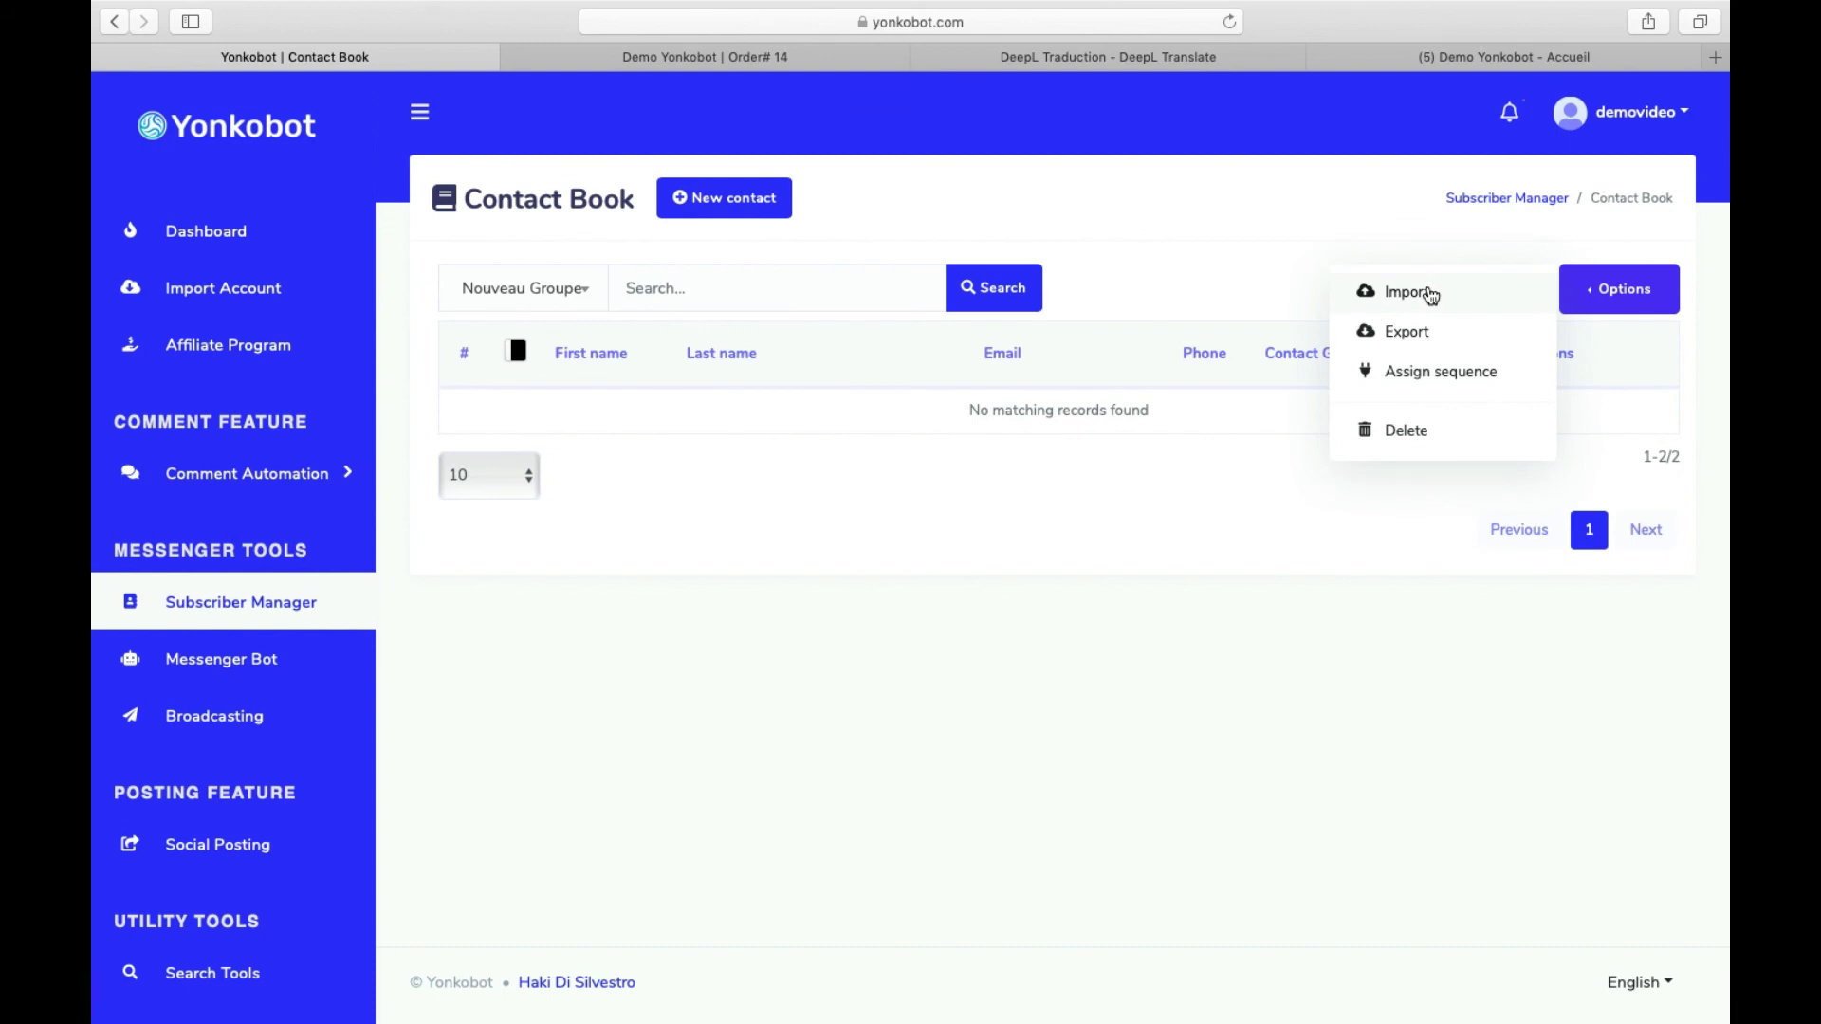
pyautogui.click(559, 296)
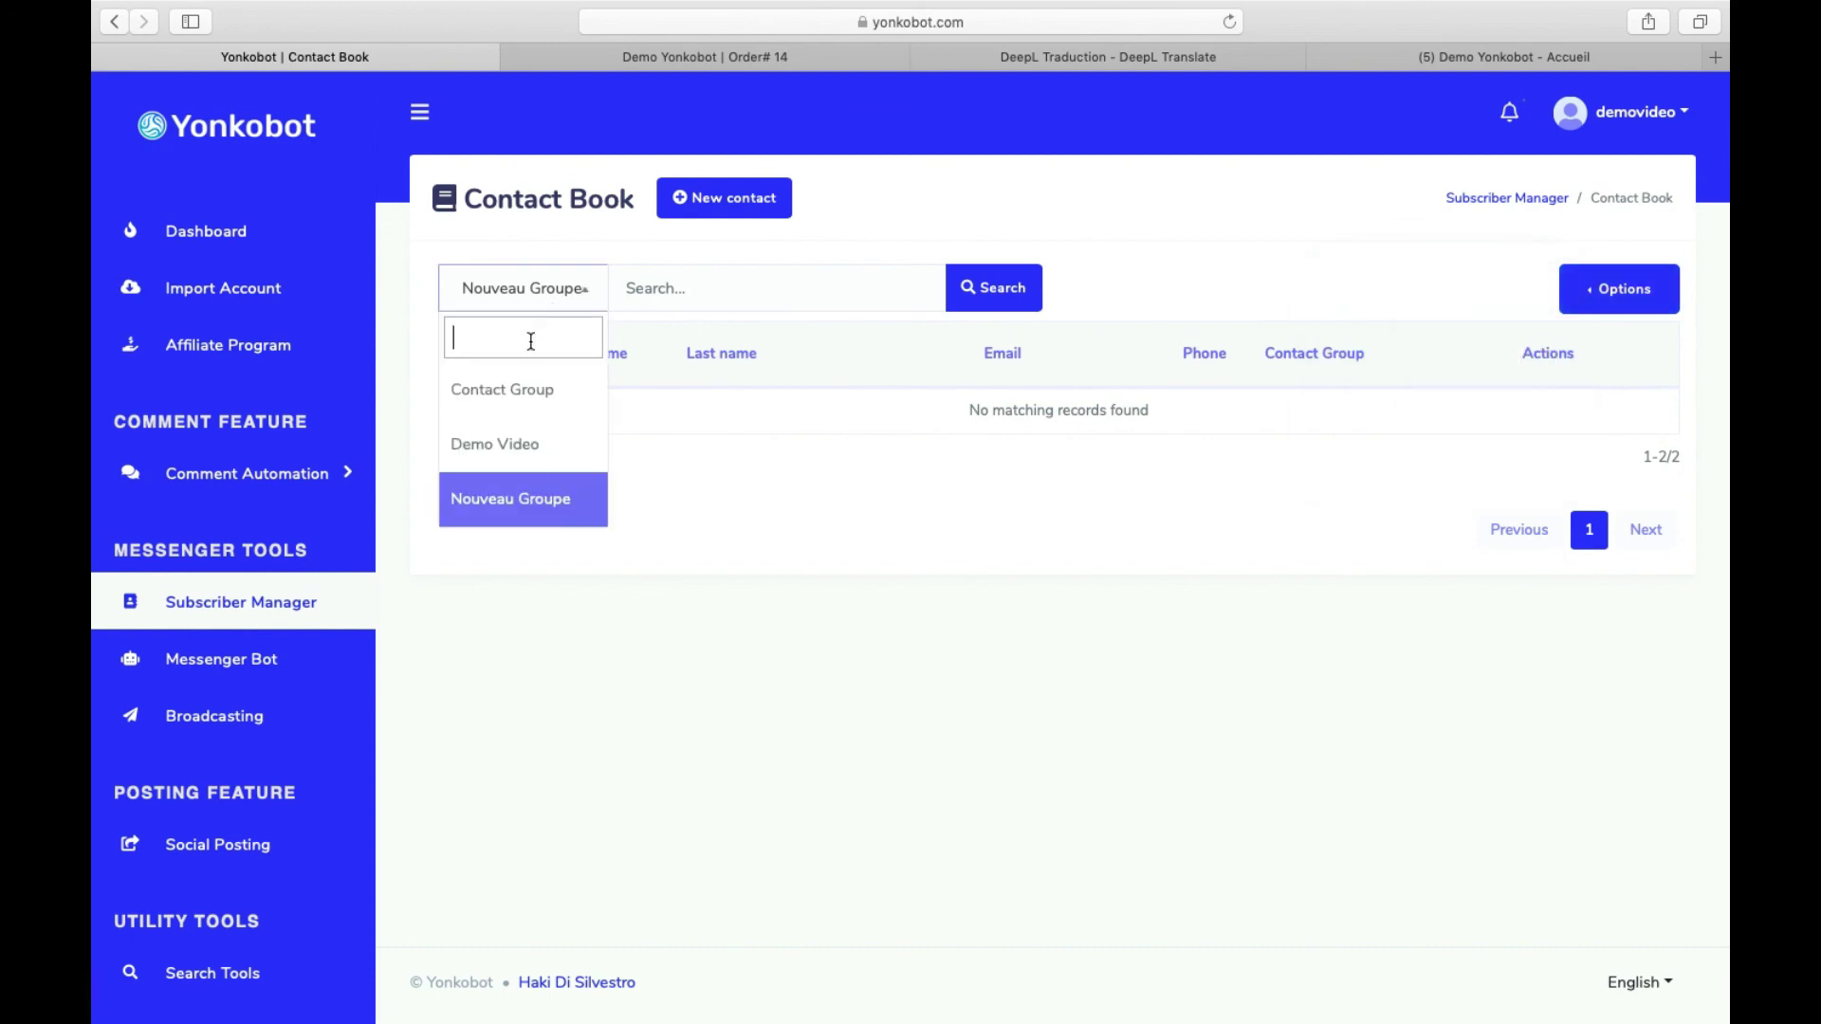
pyautogui.click(522, 391)
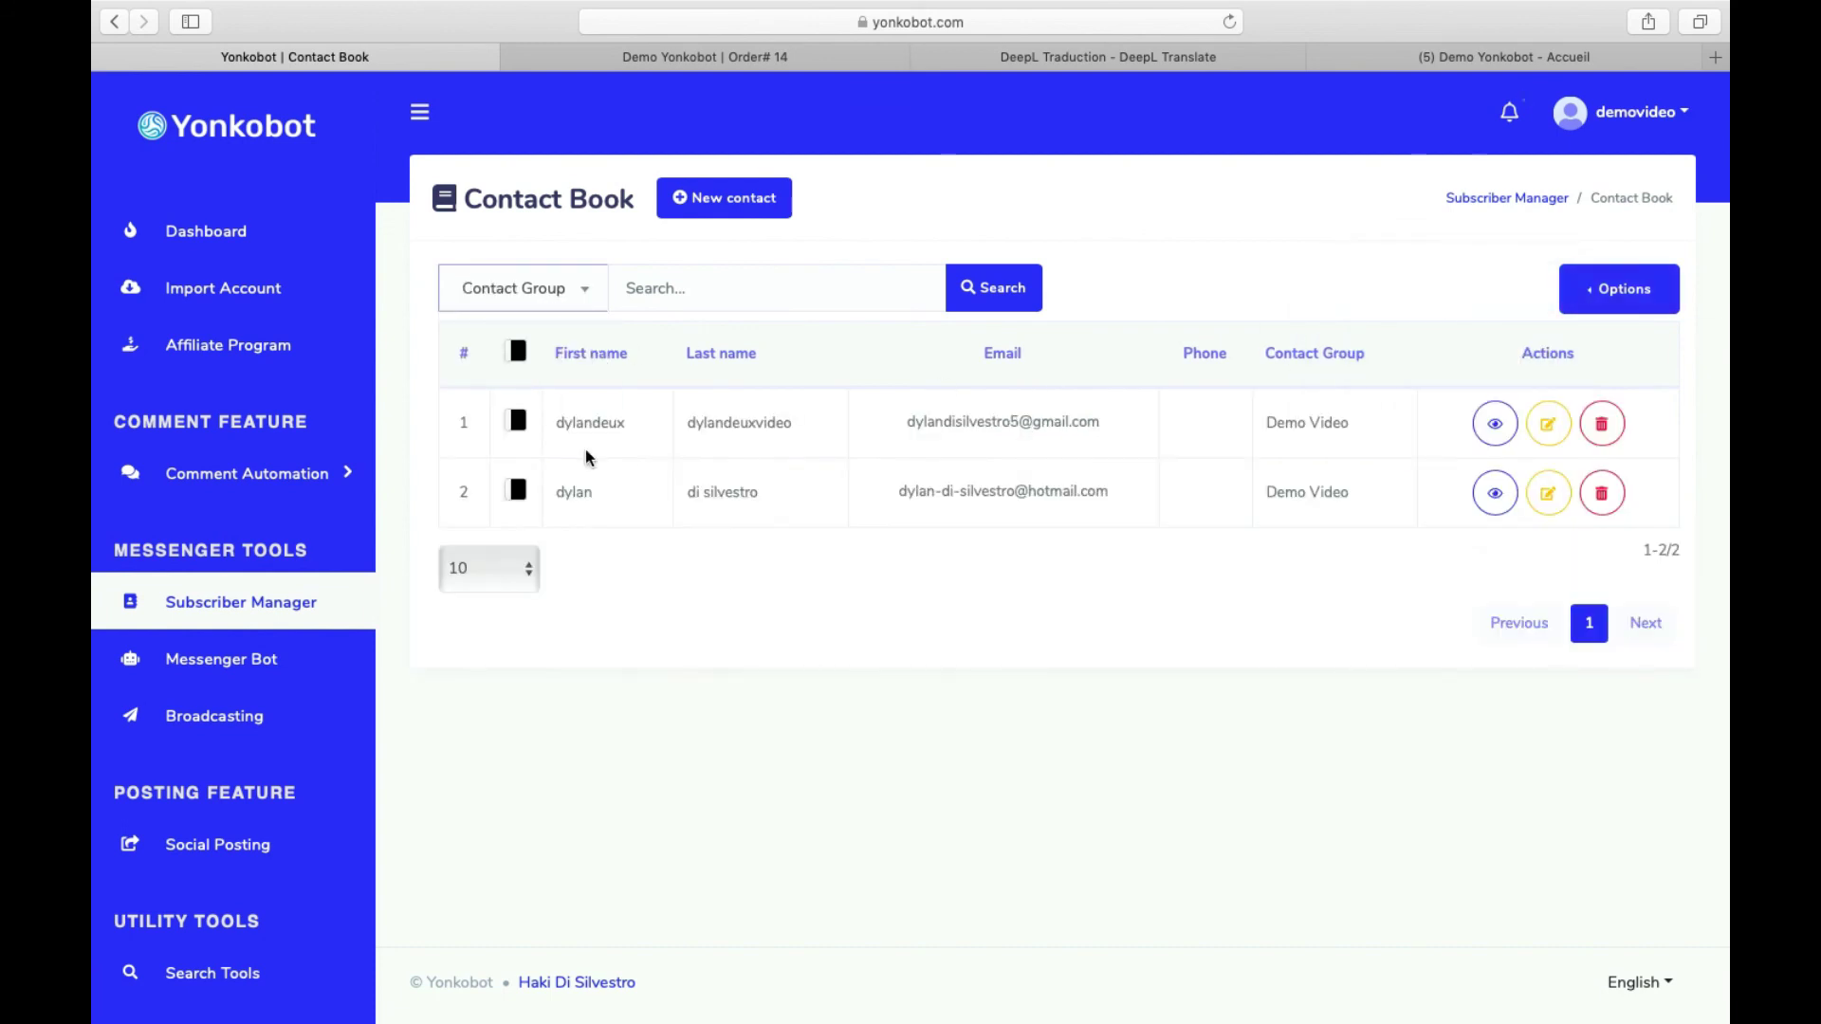
# Step: Select all contacts in the Contact Book and export them
pyautogui.click(516, 490)
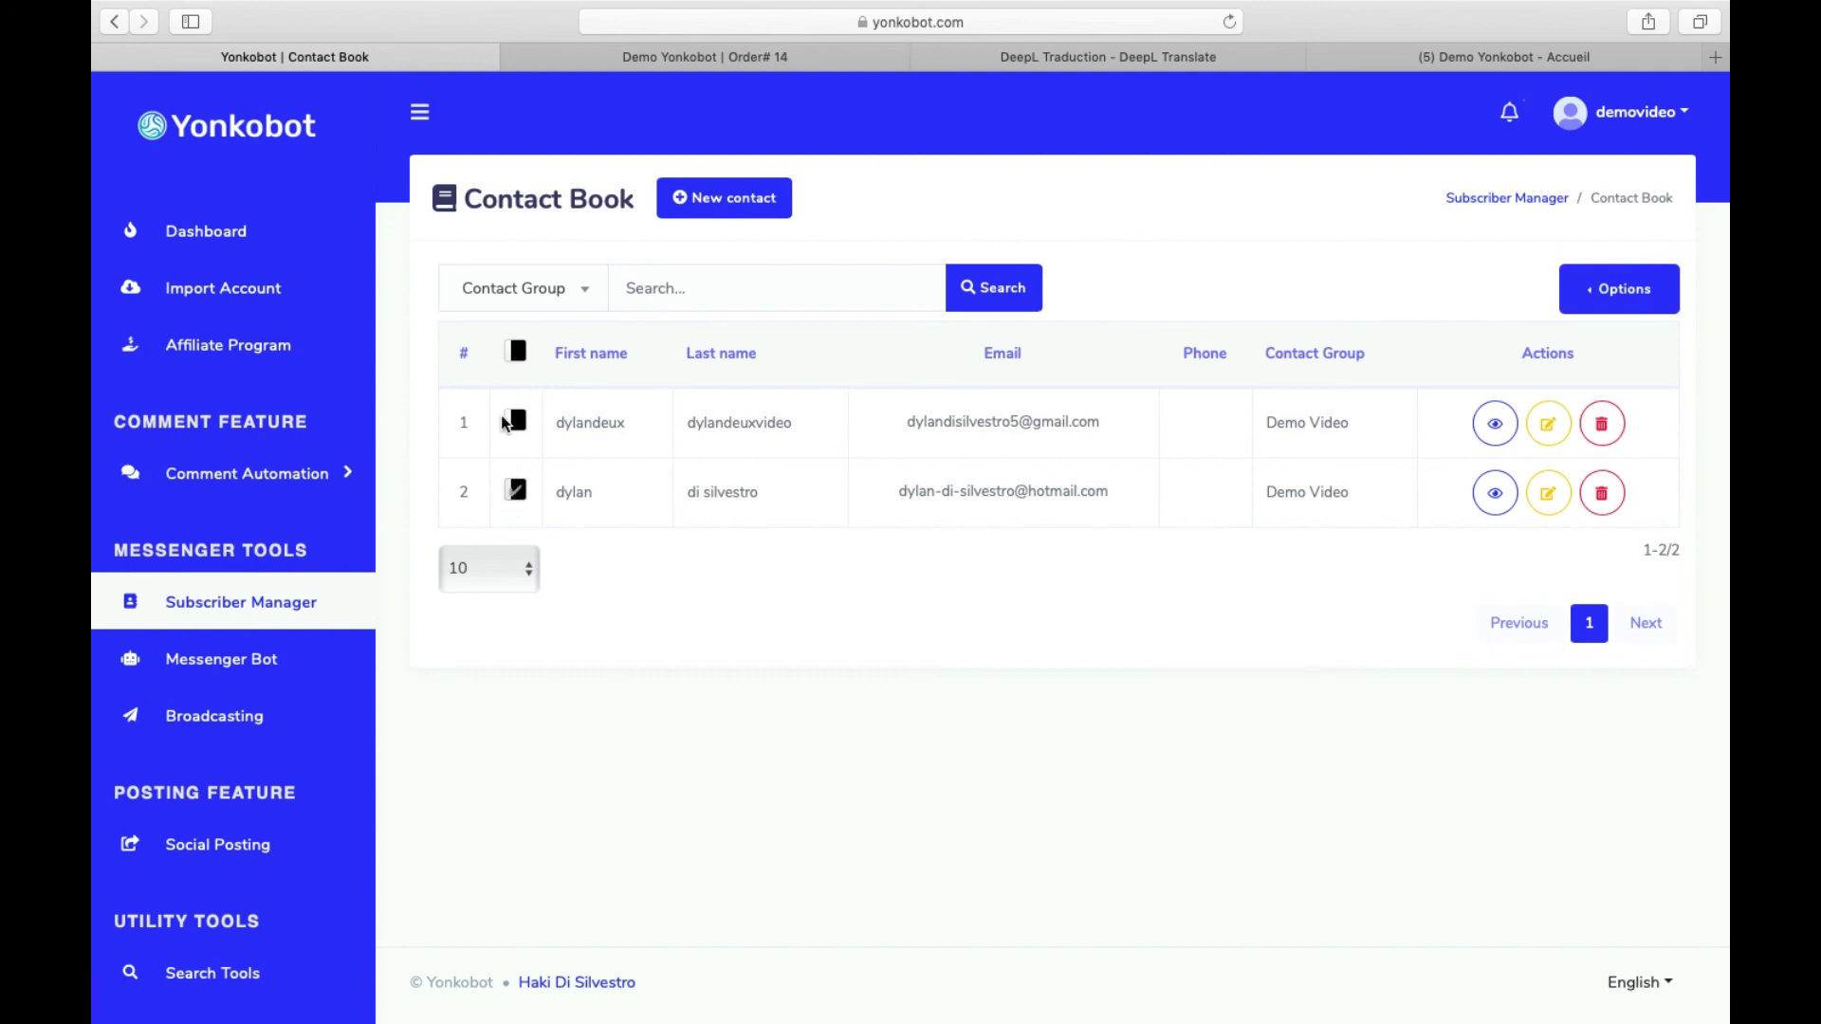
pyautogui.click(505, 423)
pyautogui.click(522, 352)
pyautogui.doubleClick(521, 355)
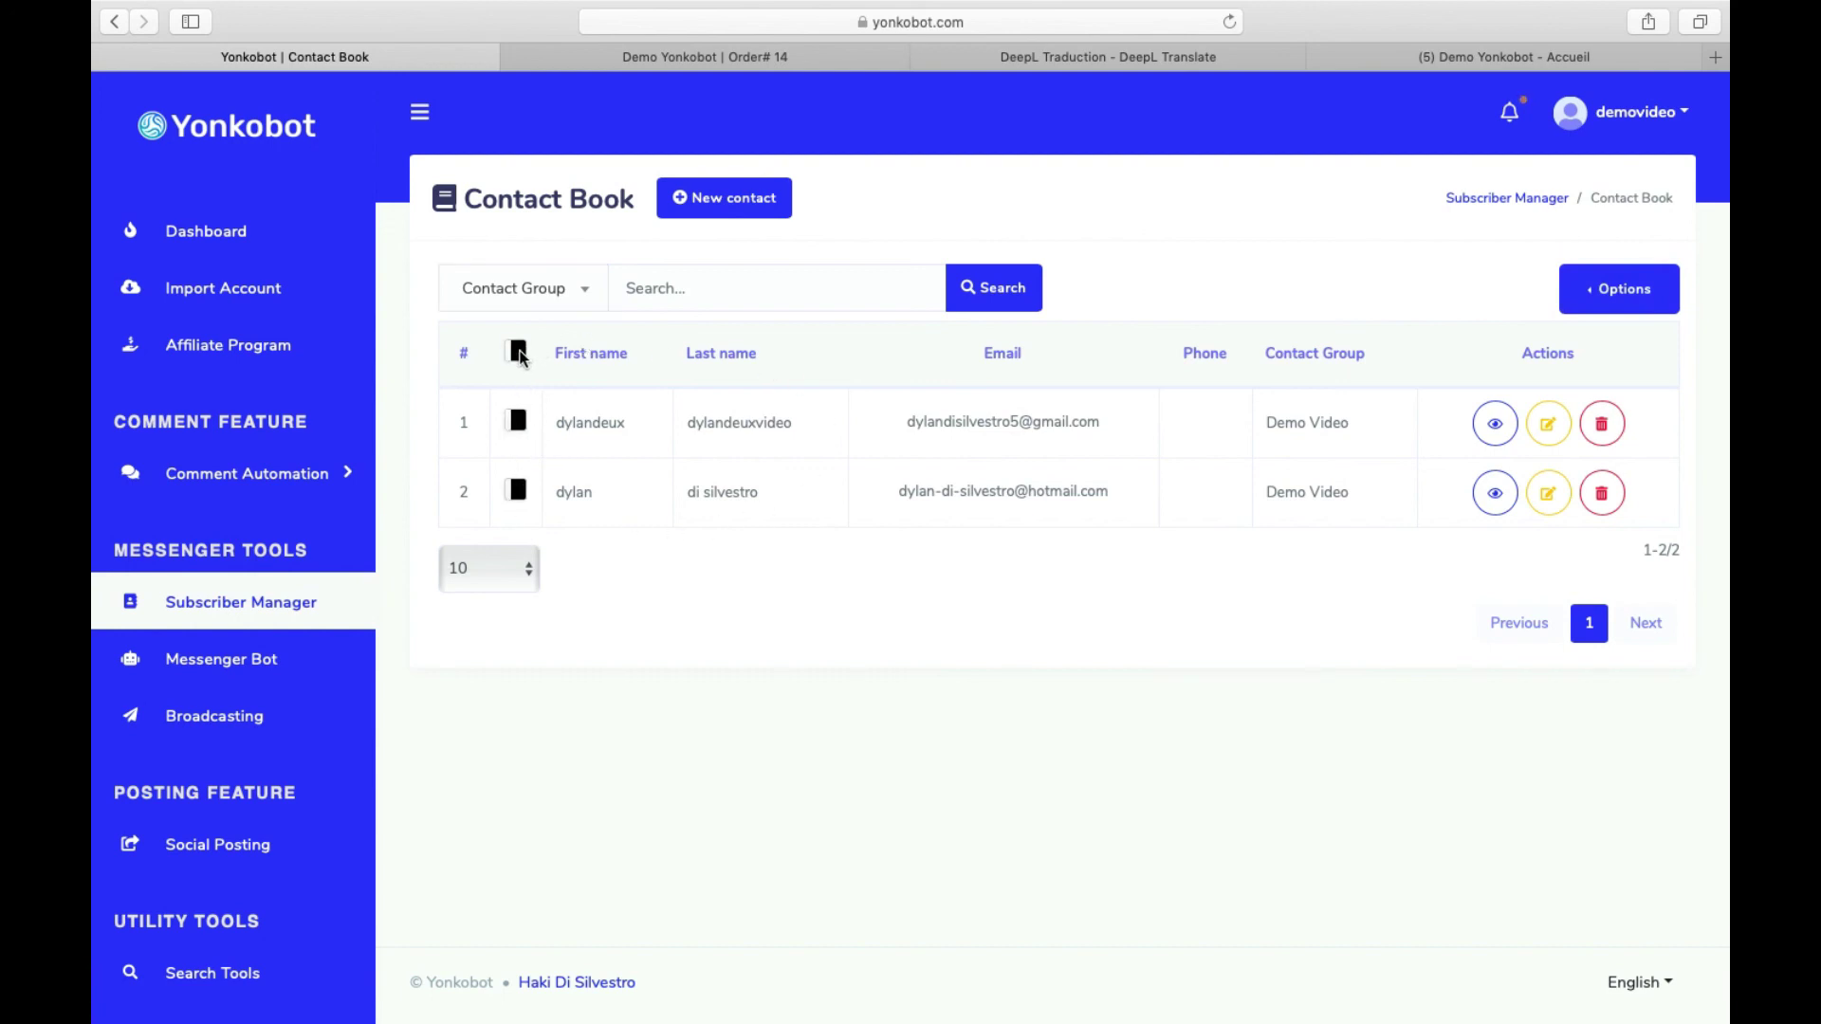
pyautogui.click(1649, 291)
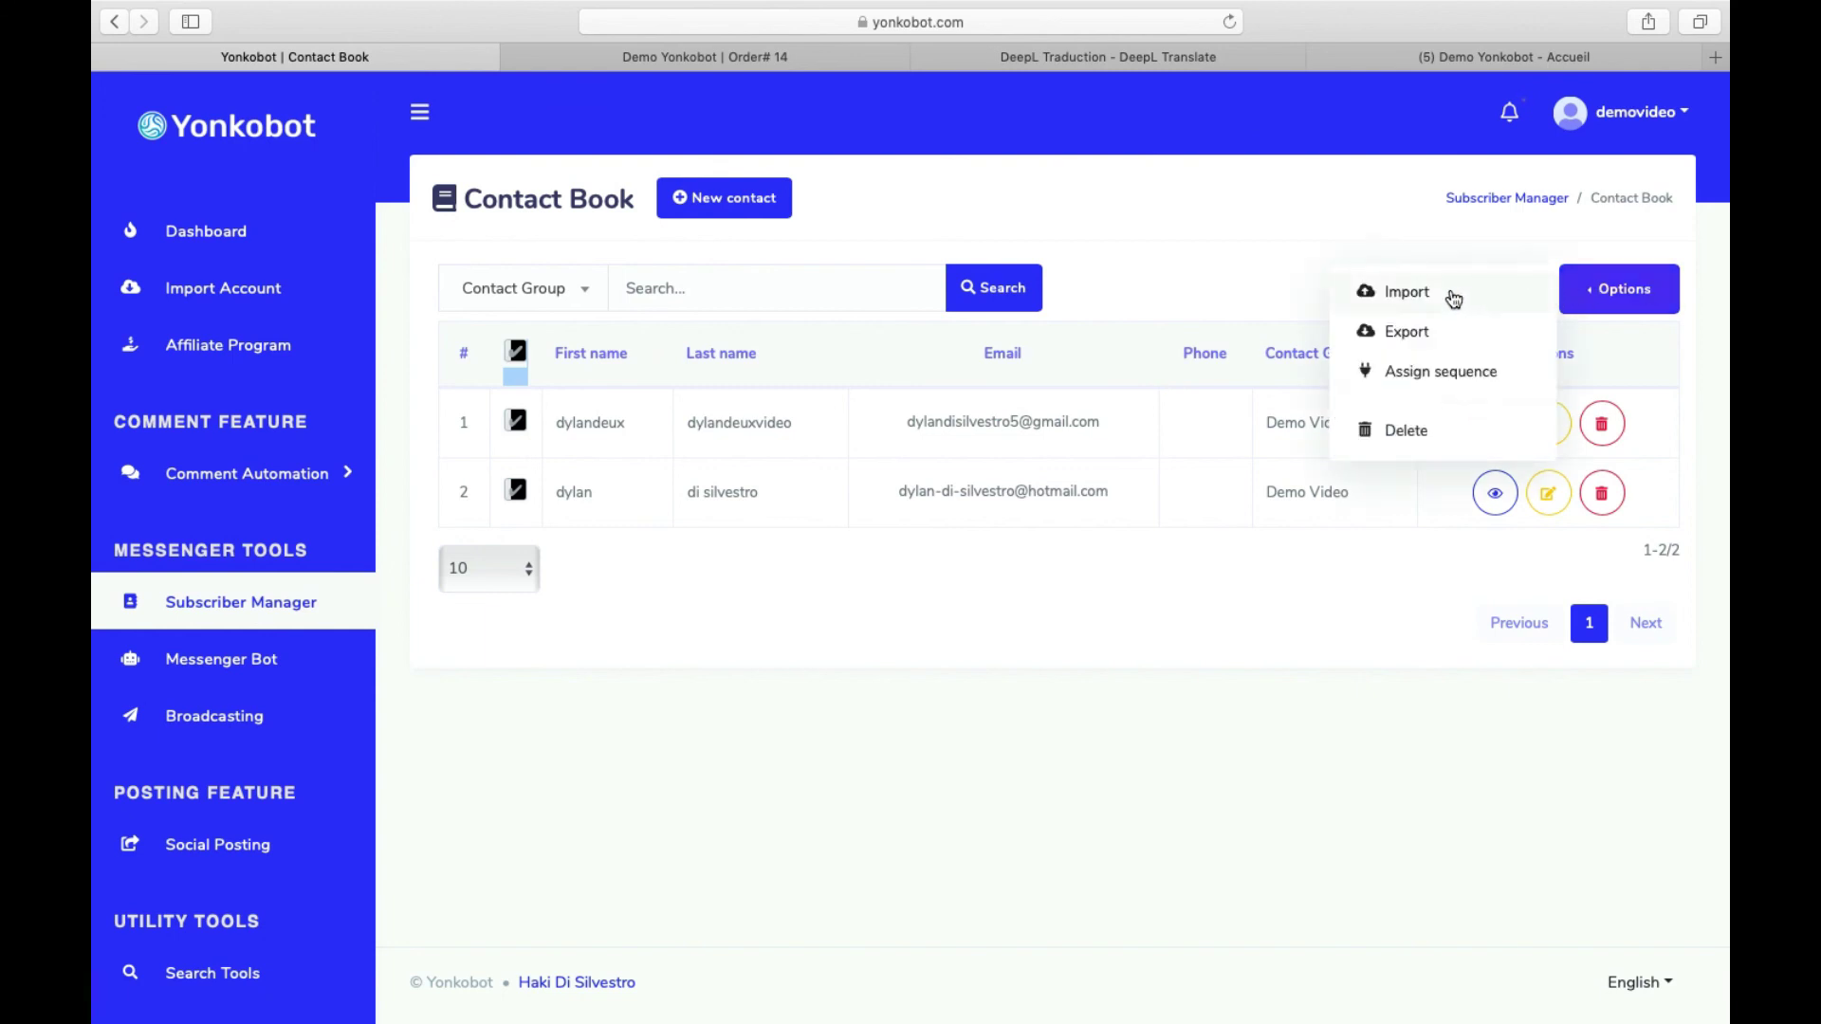
pyautogui.click(1434, 325)
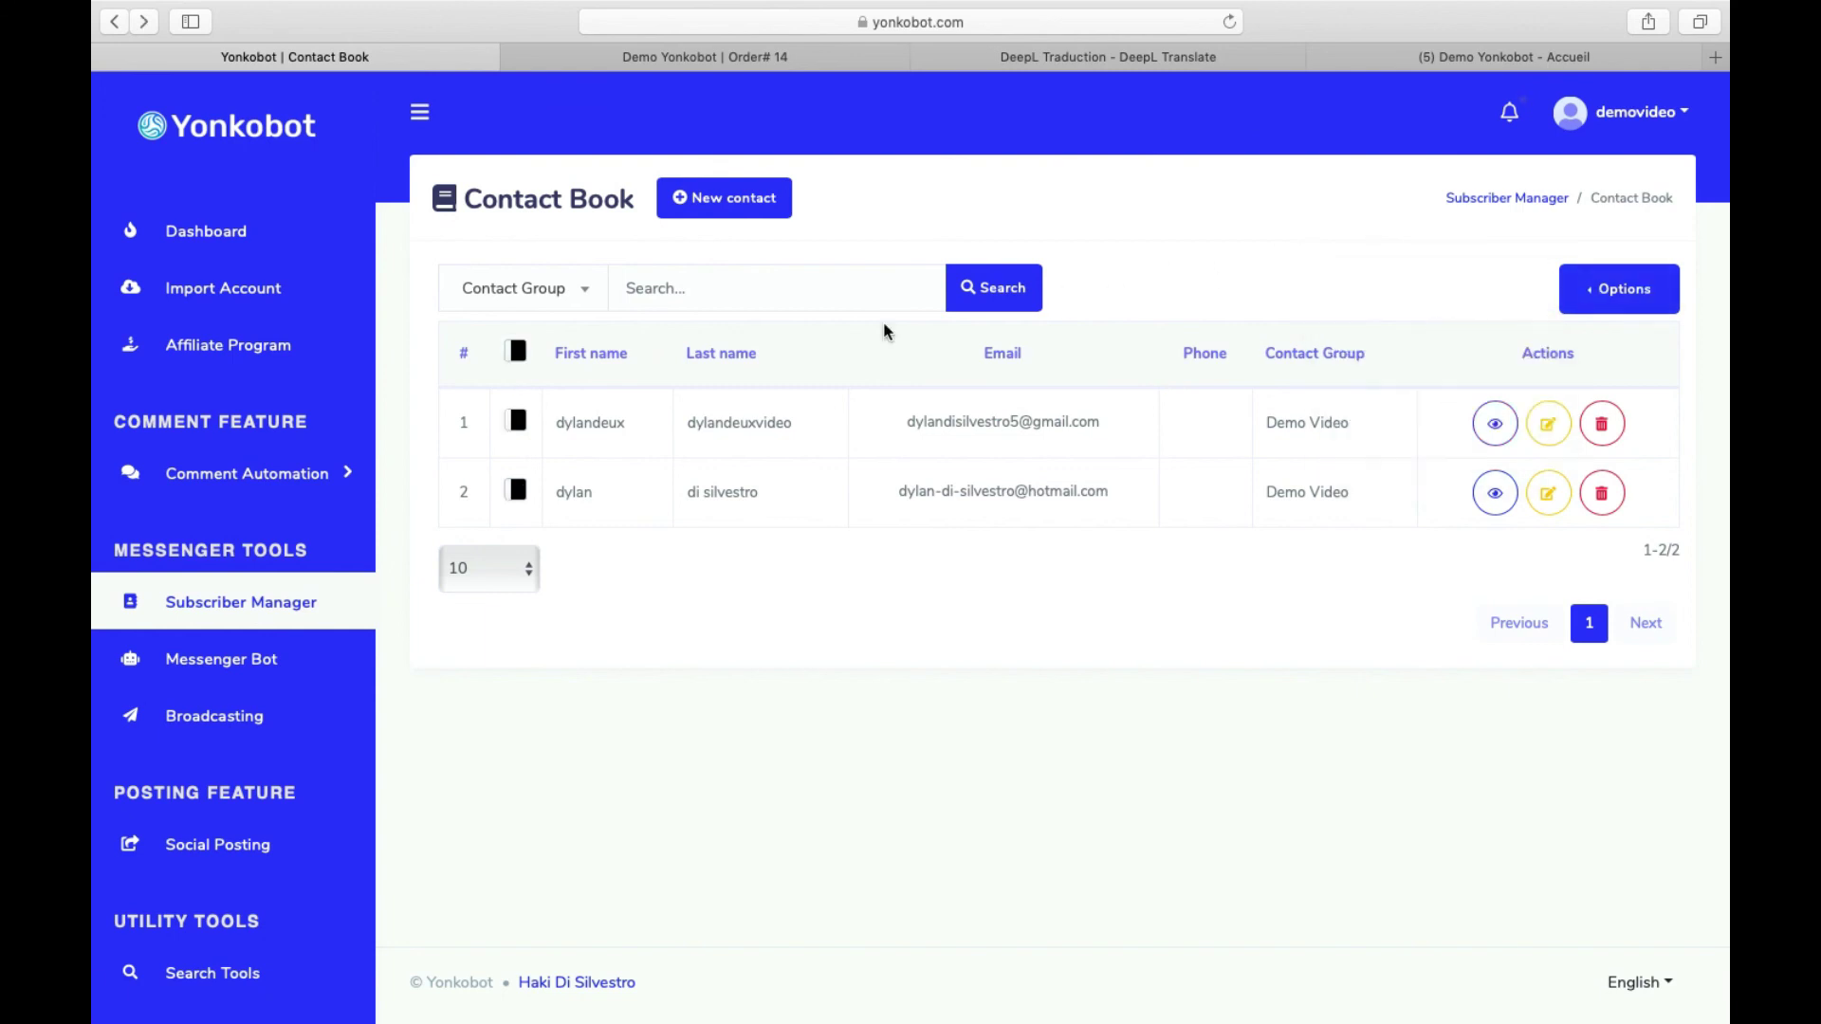
# Step: Check which SMS/email sequence campaigns can be assigned to the first contact, assign none, and return to the Subscriber Manager
pyautogui.click(515, 422)
pyautogui.click(1582, 289)
pyautogui.click(1456, 377)
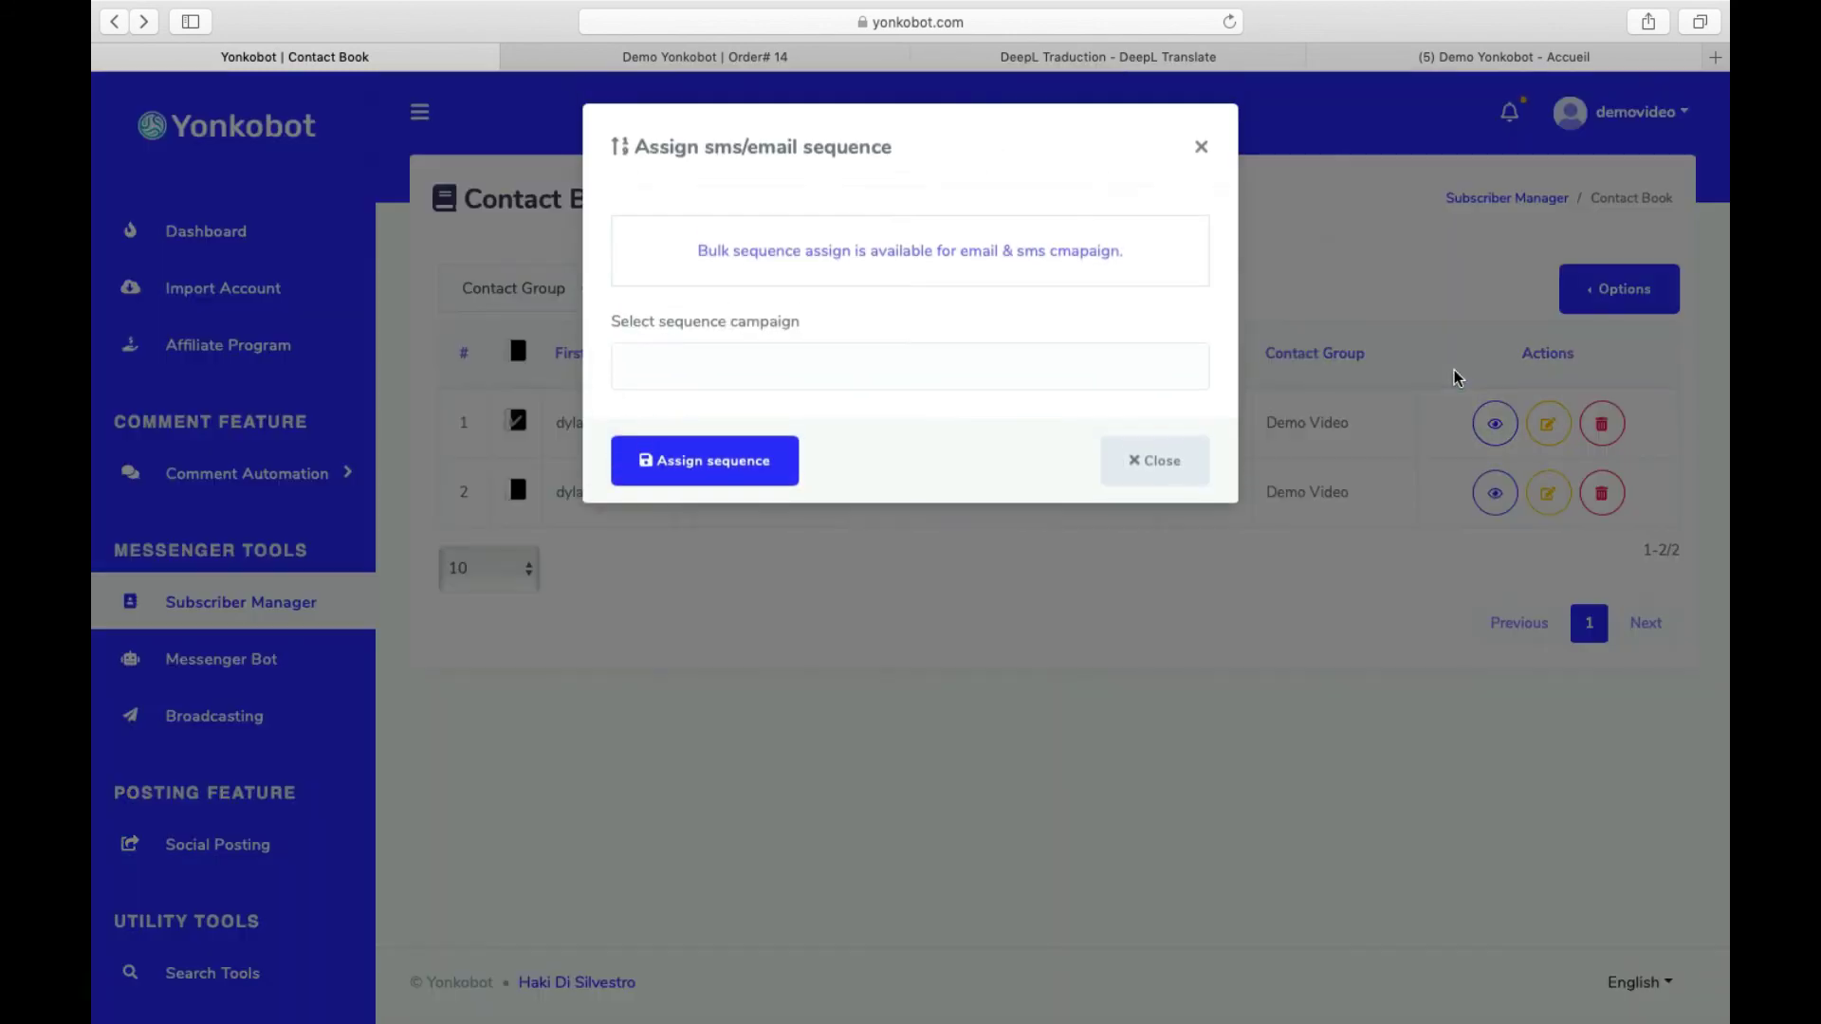
pyautogui.click(908, 377)
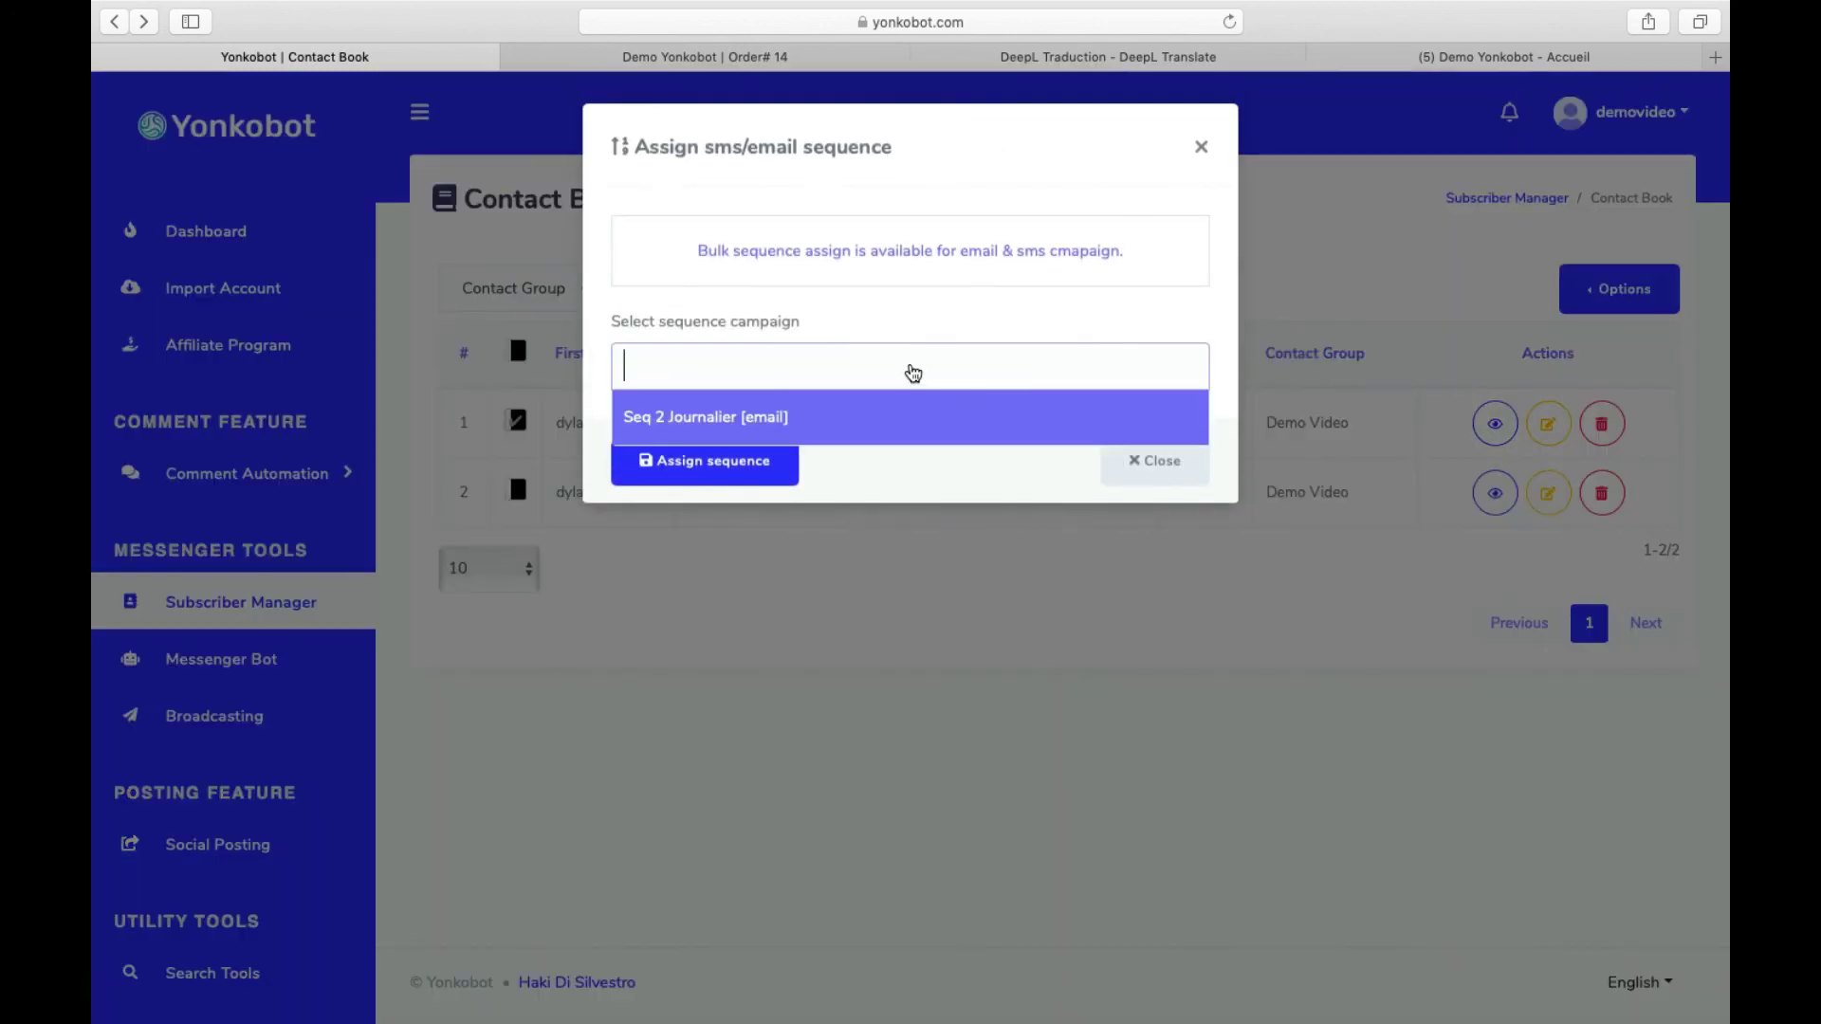
pyautogui.click(891, 462)
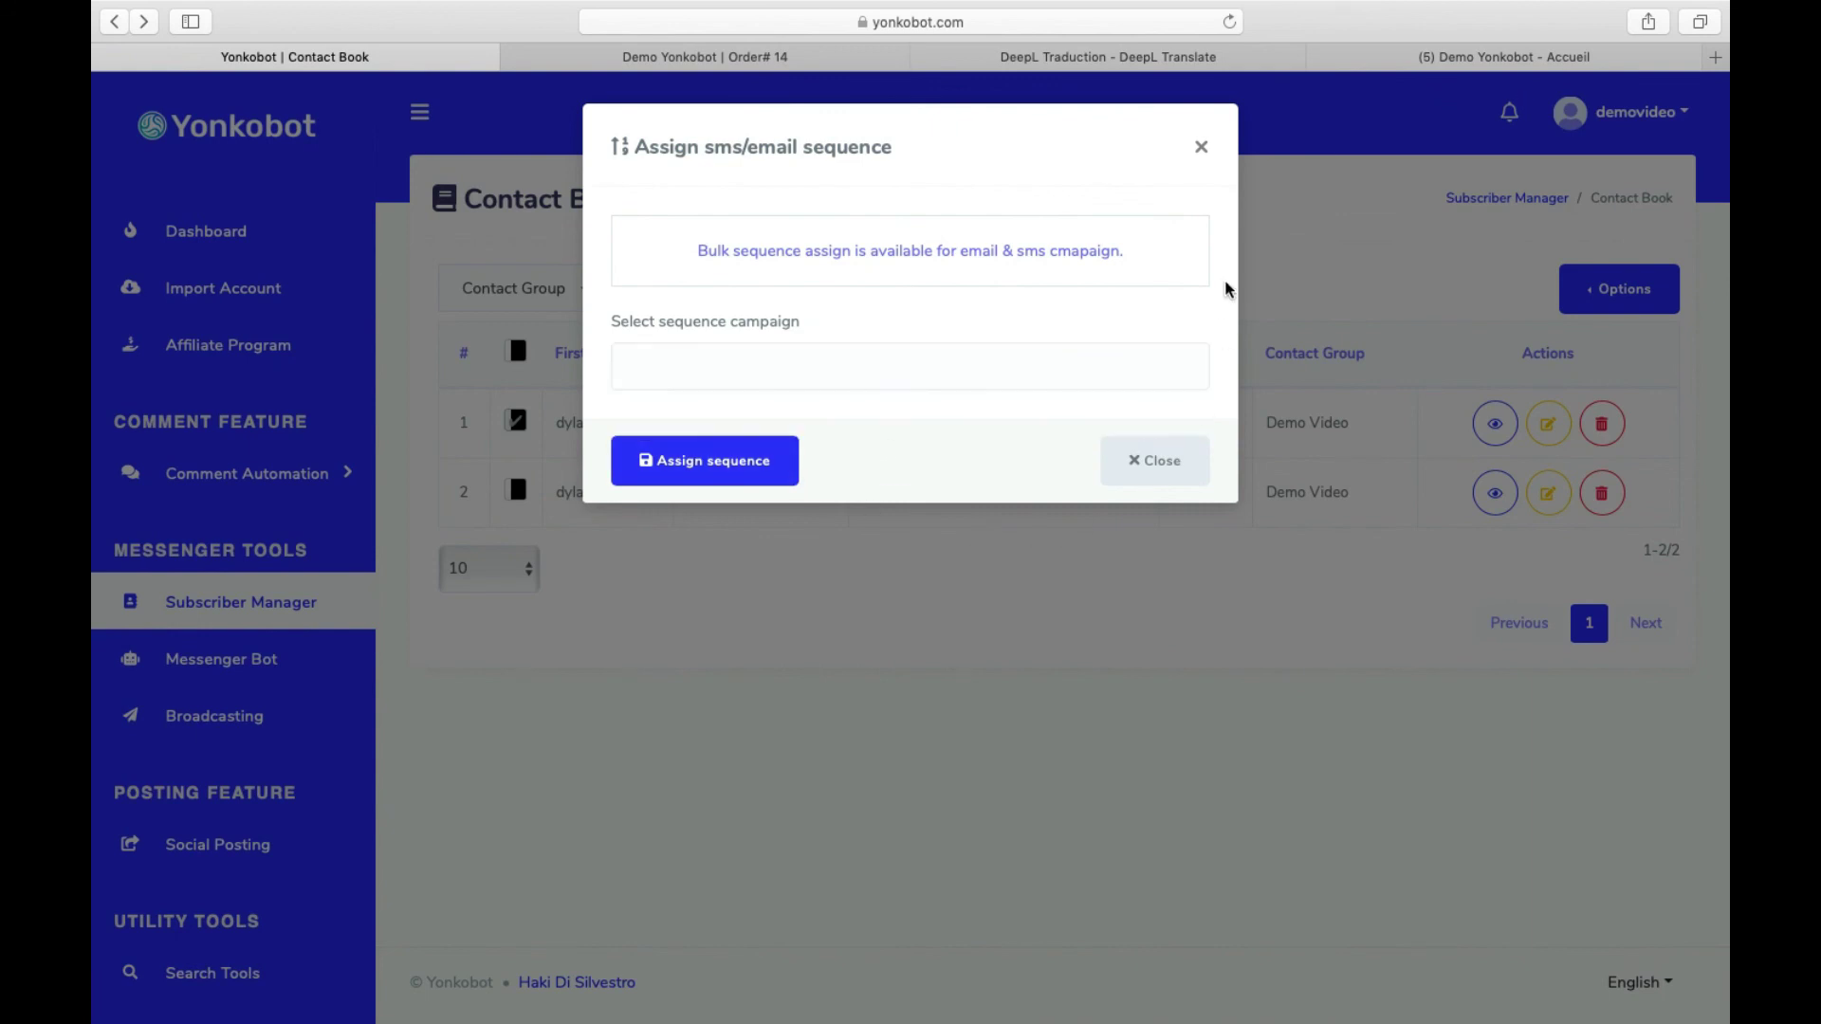
pyautogui.click(1200, 148)
pyautogui.click(1478, 197)
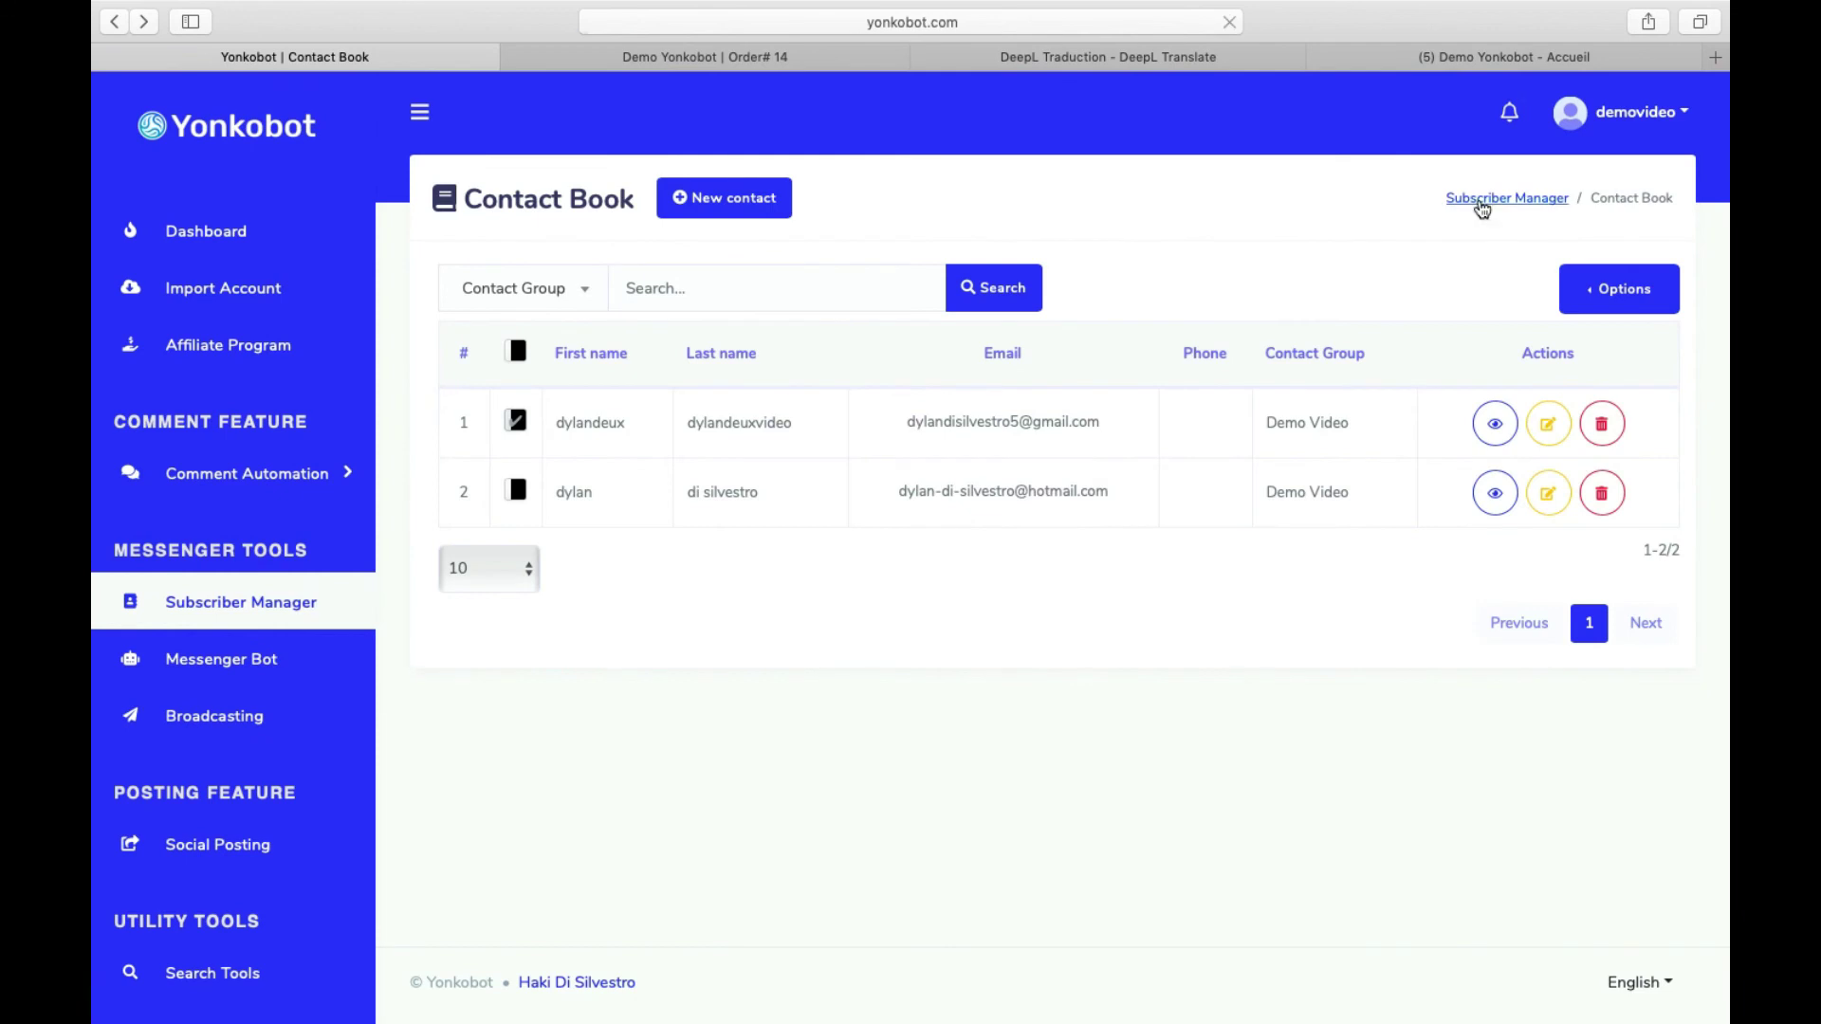